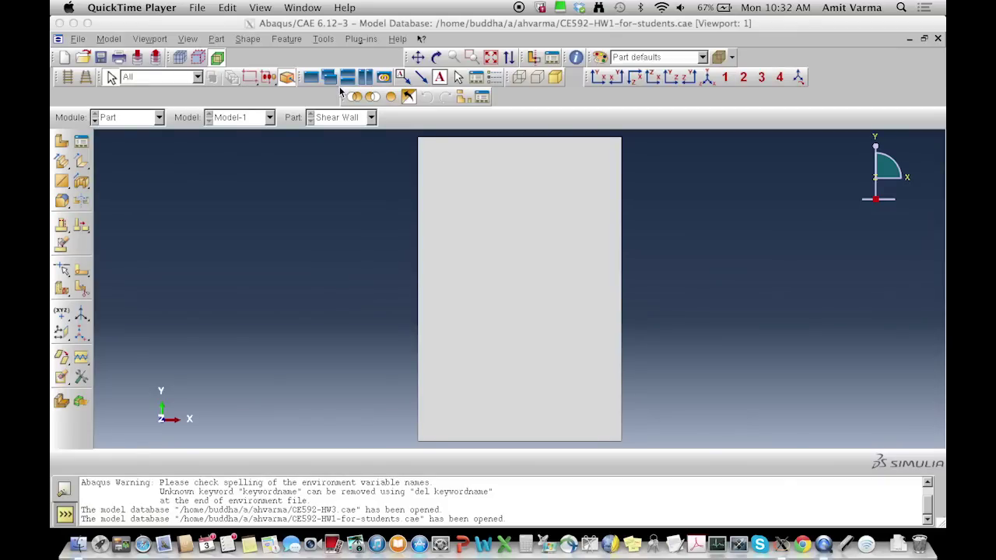
Rearrange the toolbars so they sit compactly side by side in two rows above the viewport
{"action": "left_click", "coordinate": [343, 101]}
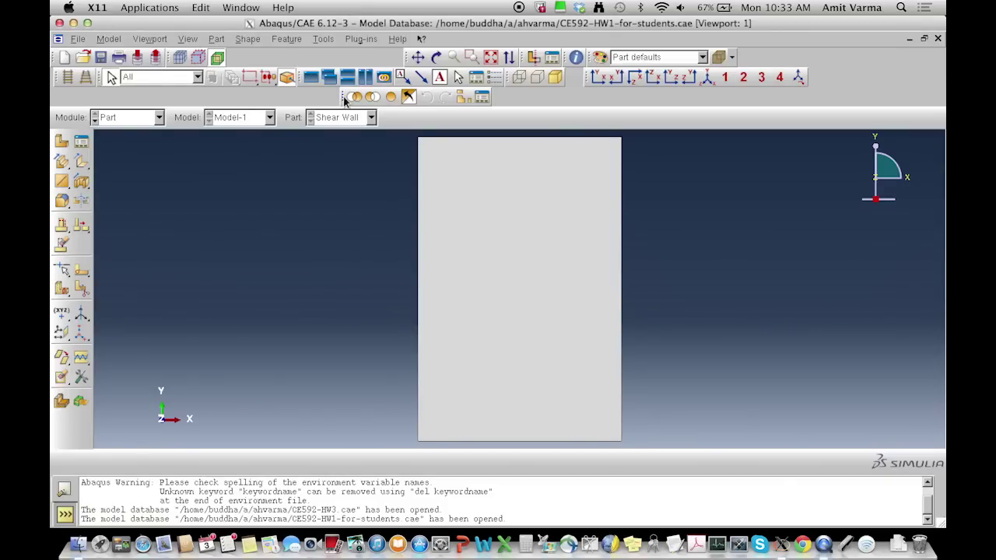
{"action": "left_click_drag", "start_coordinate": [344, 96], "coordinate": [316, 64]}
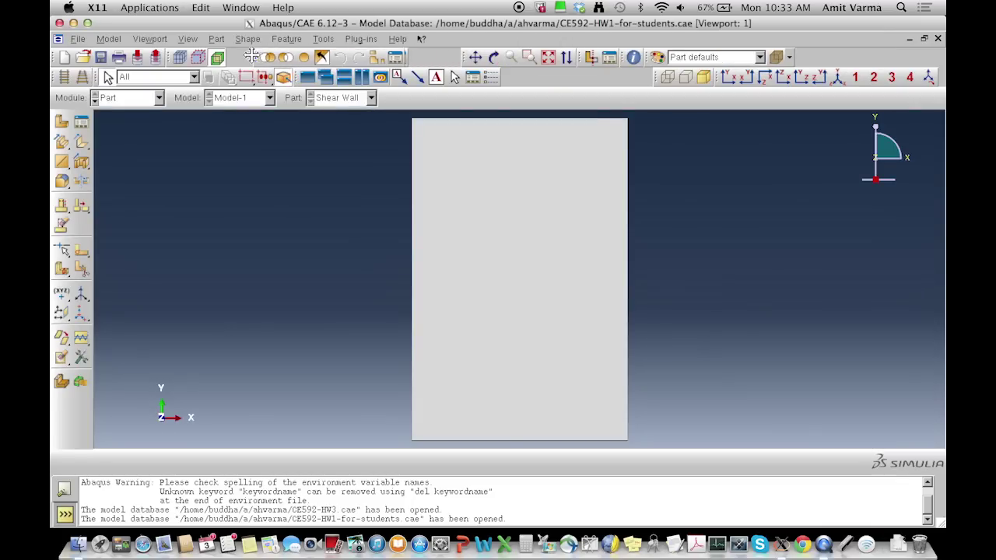
{"action": "left_click_drag", "start_coordinate": [458, 57], "coordinate": [376, 57]}
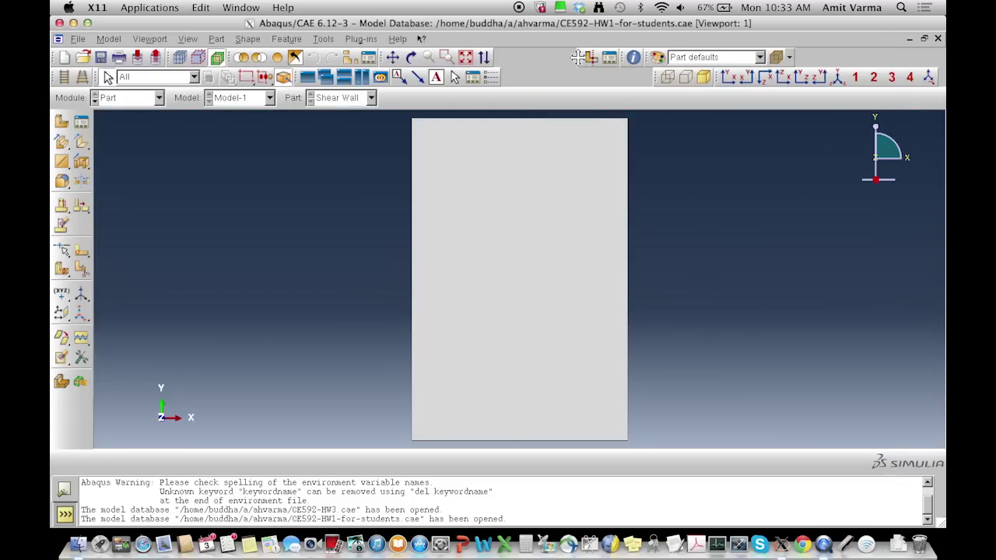
{"action": "left_click_drag", "start_coordinate": [585, 57], "coordinate": [503, 57]}
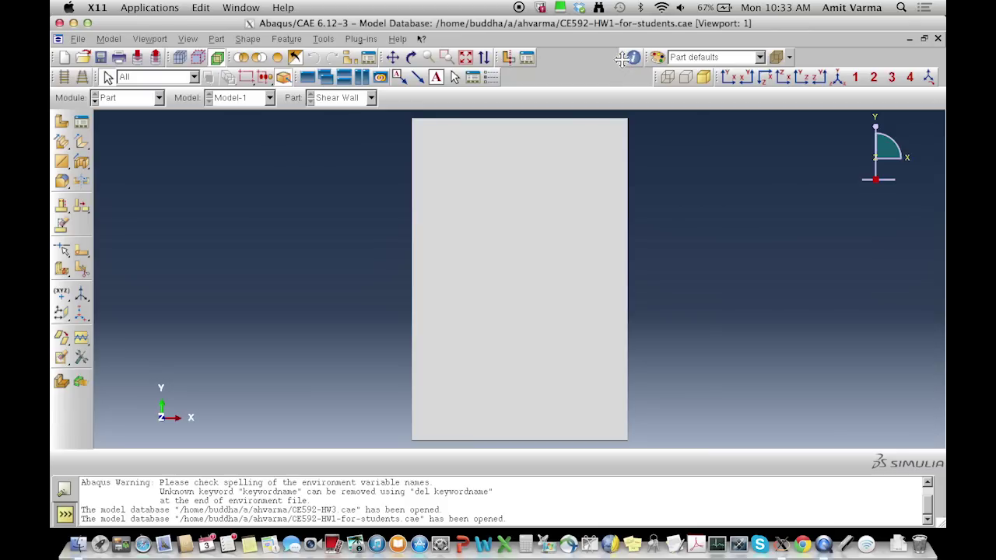
{"action": "left_click_drag", "start_coordinate": [623, 57], "coordinate": [543, 57]}
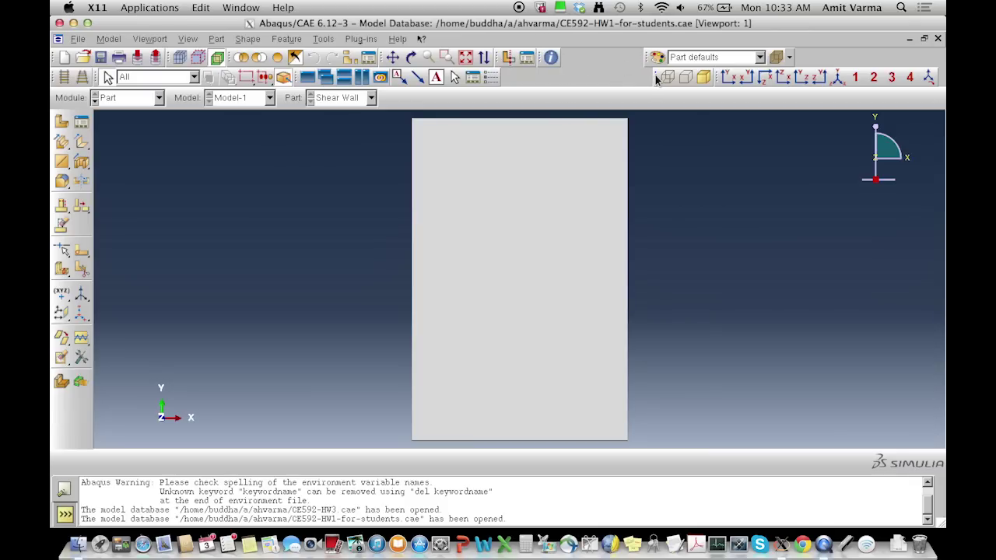
{"action": "left_click_drag", "start_coordinate": [656, 75], "coordinate": [499, 75]}
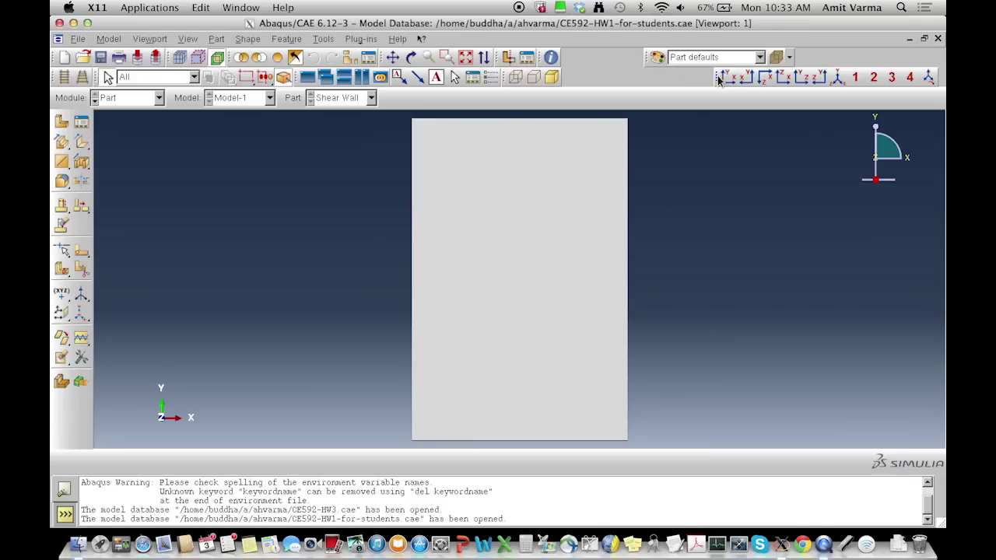
{"action": "left_click_drag", "start_coordinate": [715, 70], "coordinate": [574, 69]}
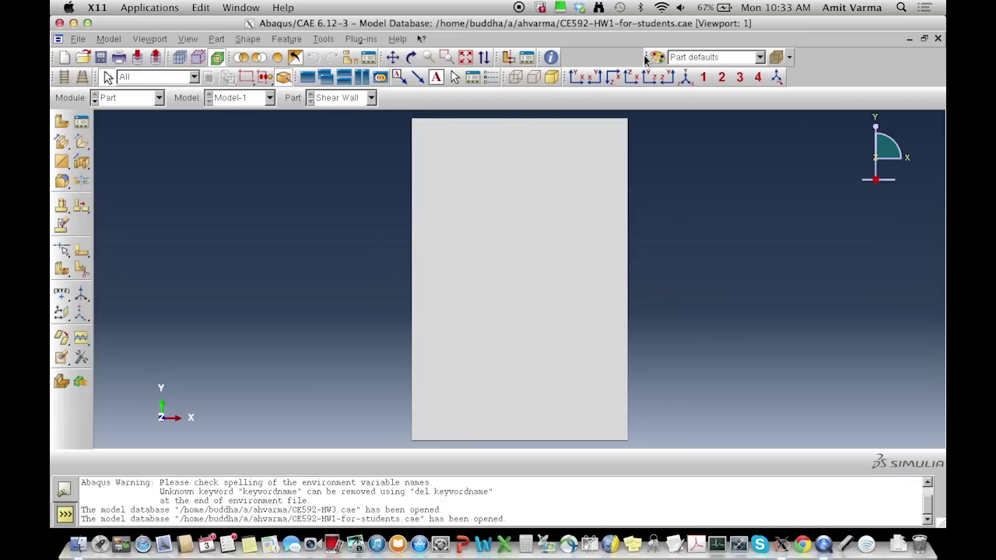
{"action": "left_click_drag", "start_coordinate": [646, 57], "coordinate": [550, 51]}
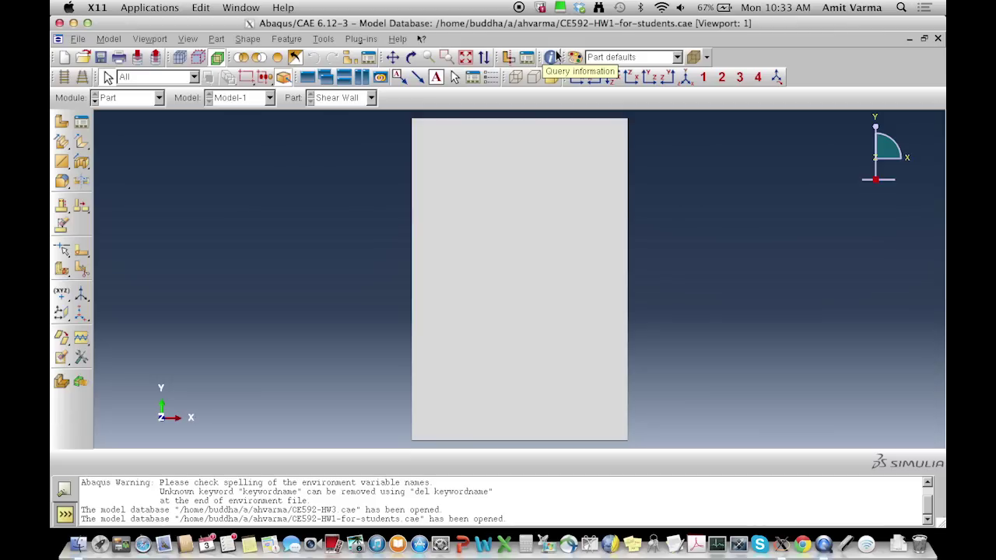
In the Property module, edit the Steel material and add a Plastic behavior to it
{"action": "left_click", "coordinate": [159, 97]}
{"action": "left_click", "coordinate": [148, 124]}
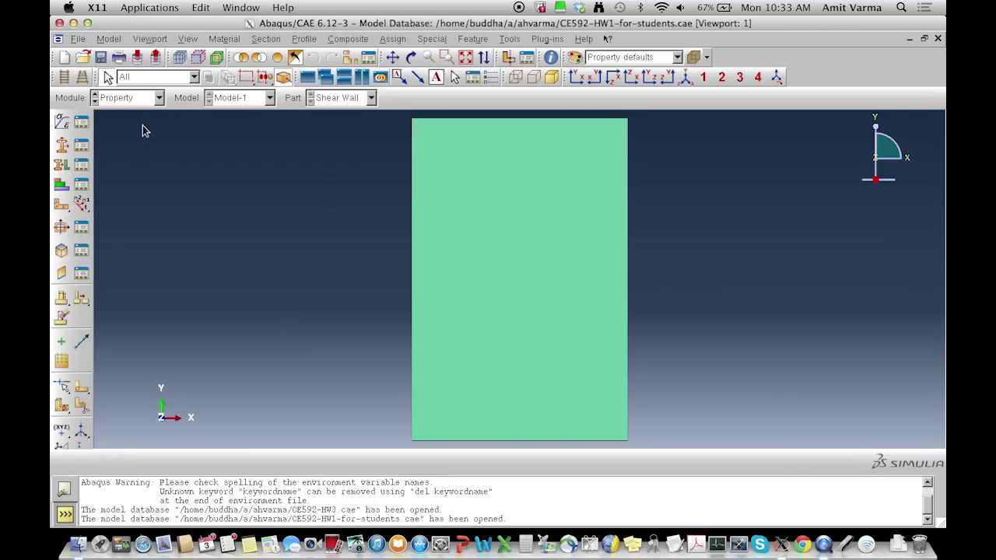
{"action": "left_click", "coordinate": [81, 124]}
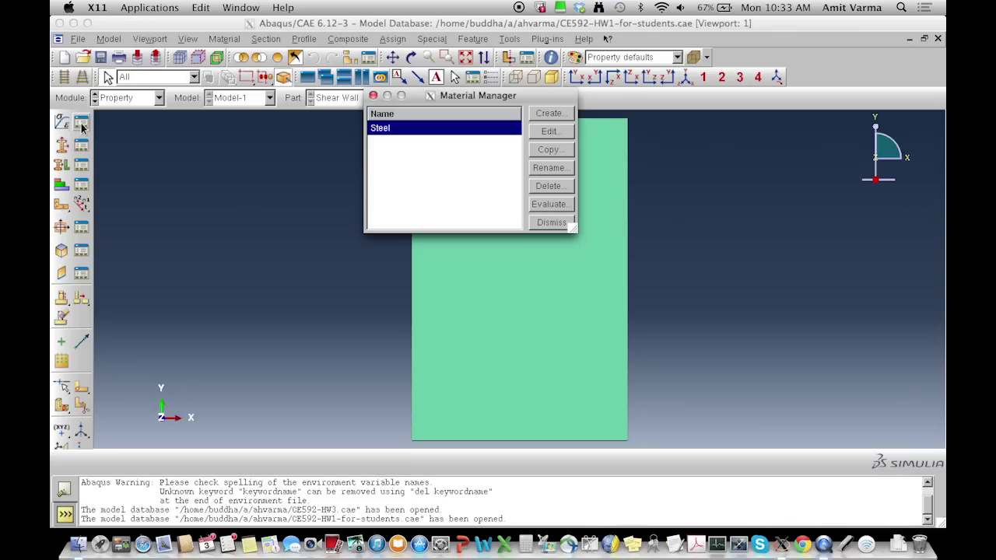
{"action": "left_click", "coordinate": [557, 135]}
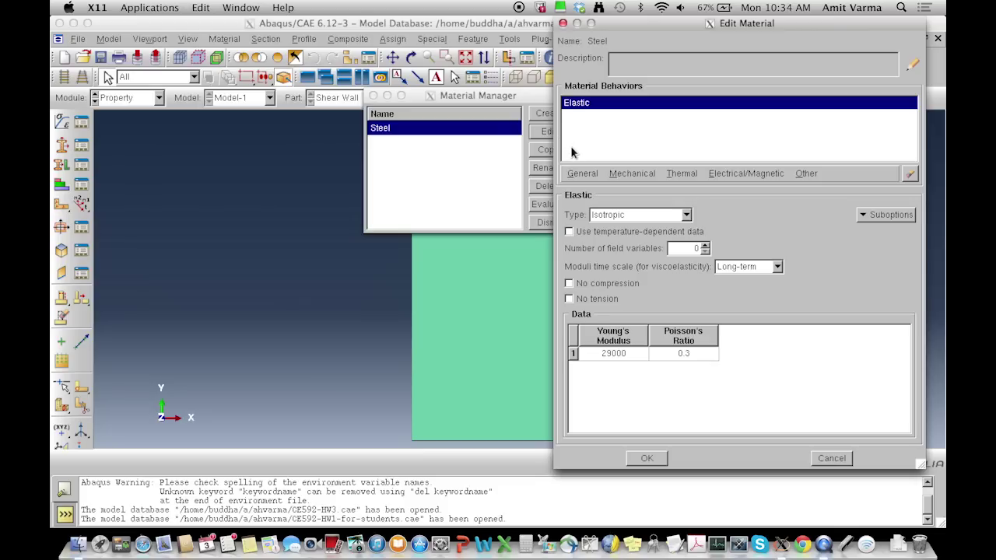
{"action": "left_click", "coordinate": [578, 176]}
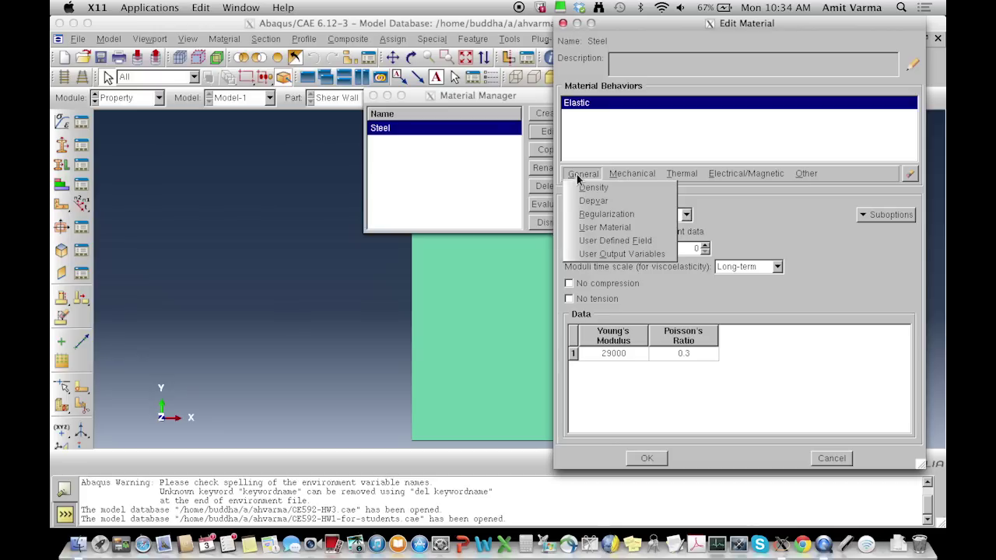
{"action": "left_click", "coordinate": [613, 175]}
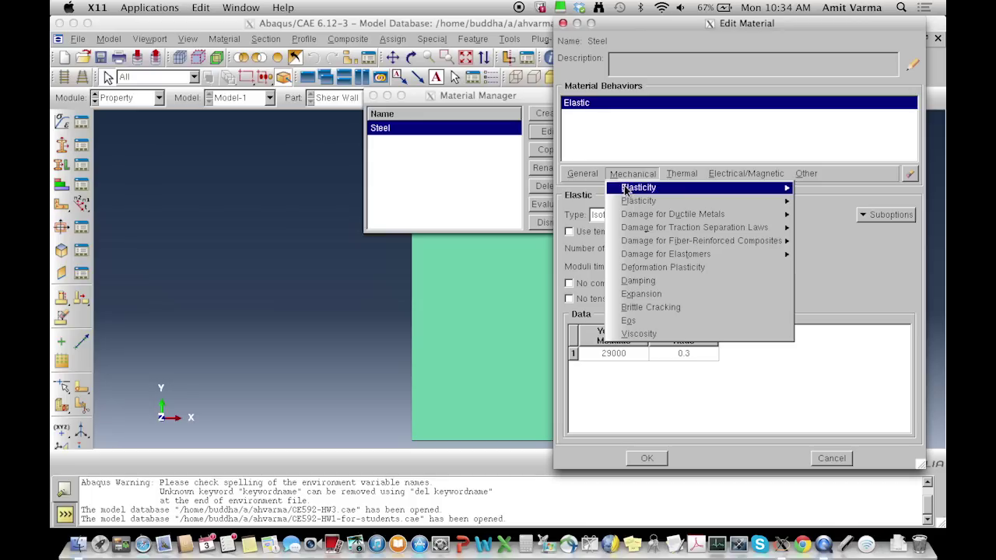
{"action": "mouse_move", "coordinate": [626, 191]}
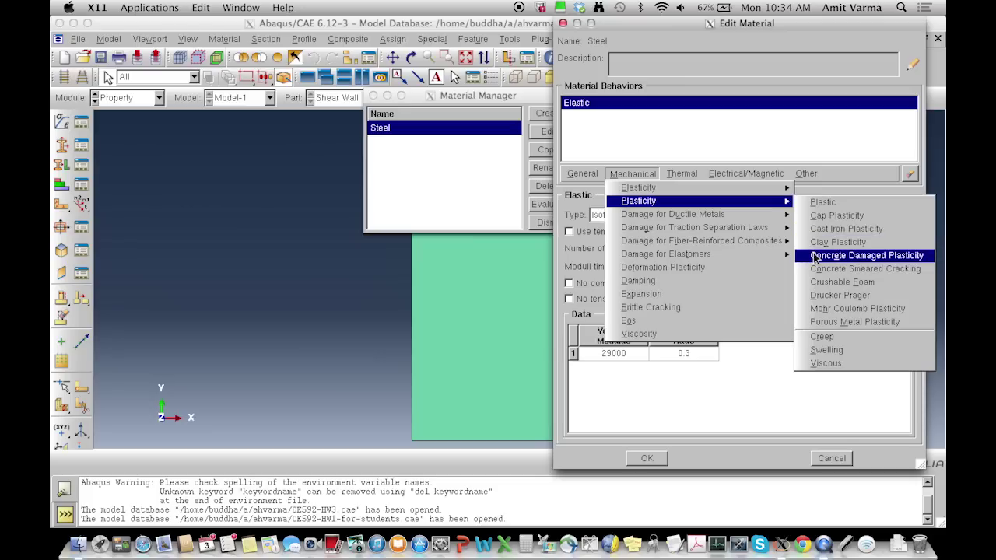
{"action": "left_click", "coordinate": [818, 204]}
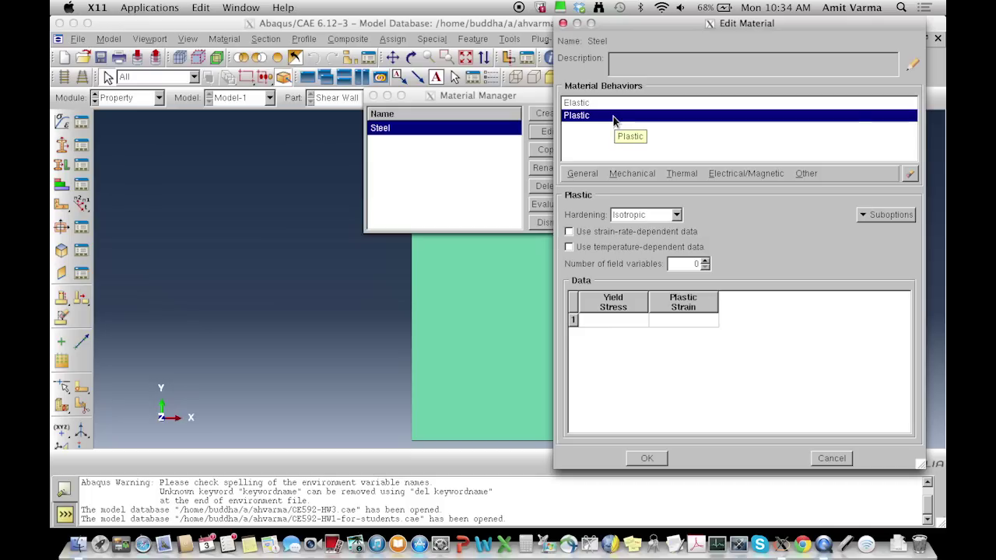
Define Steel's plasticity with Isotropic hardening, yield stress 50 and plastic strain 0, and save the material
{"action": "left_click", "coordinate": [677, 220]}
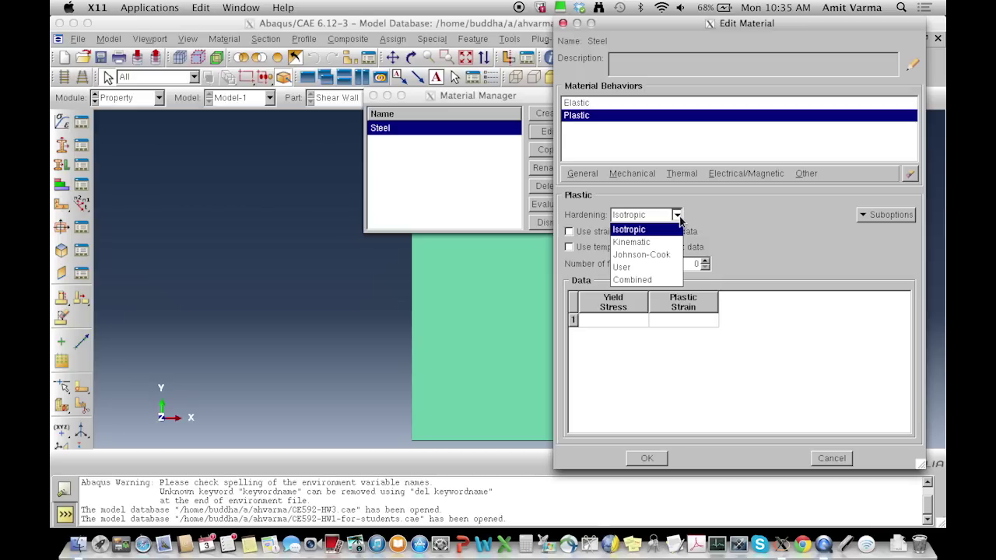
{"action": "left_click", "coordinate": [679, 216]}
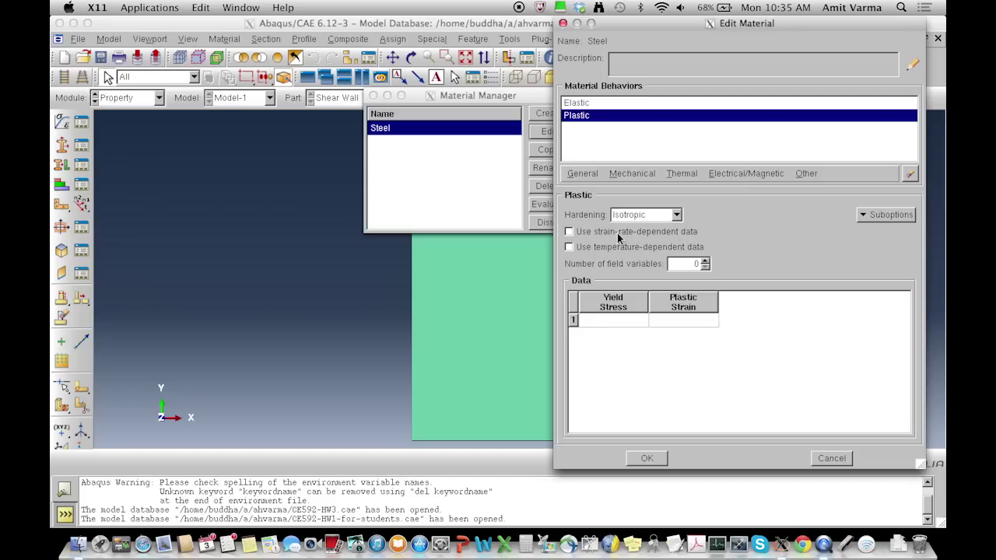
{"action": "left_click", "coordinate": [611, 320]}
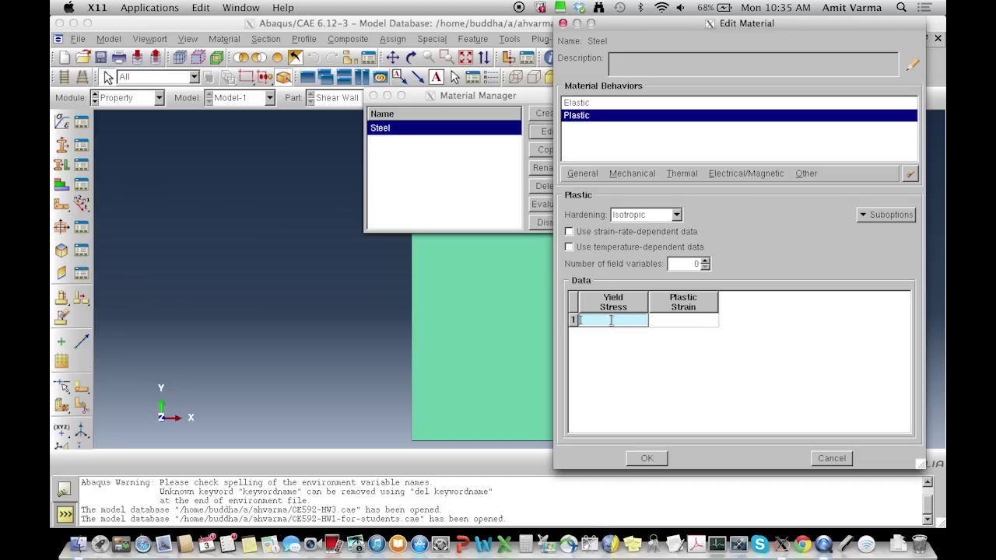
{"action": "type", "text": "50"}
{"action": "left_click", "coordinate": [679, 320]}
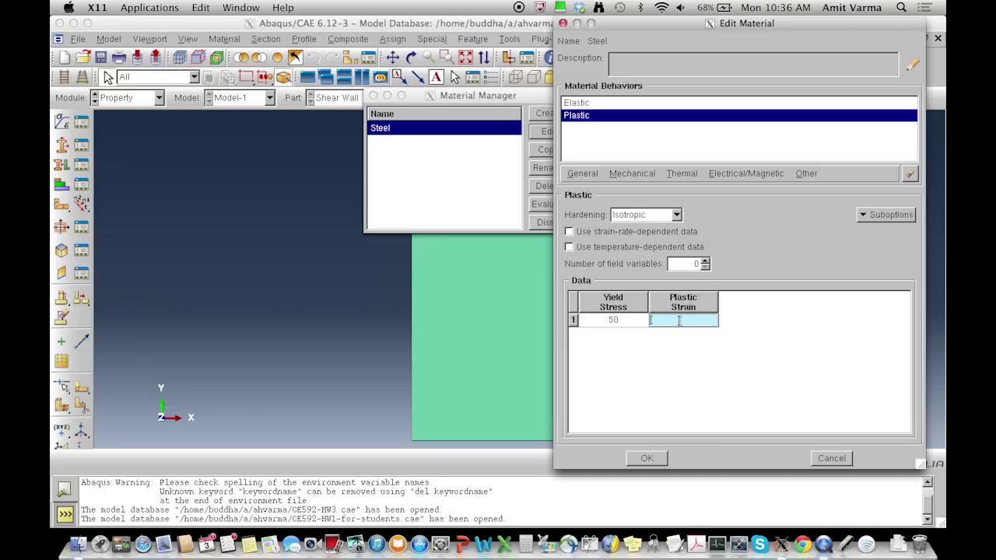
{"action": "type", "text": "0"}
{"action": "left_click", "coordinate": [644, 459]}
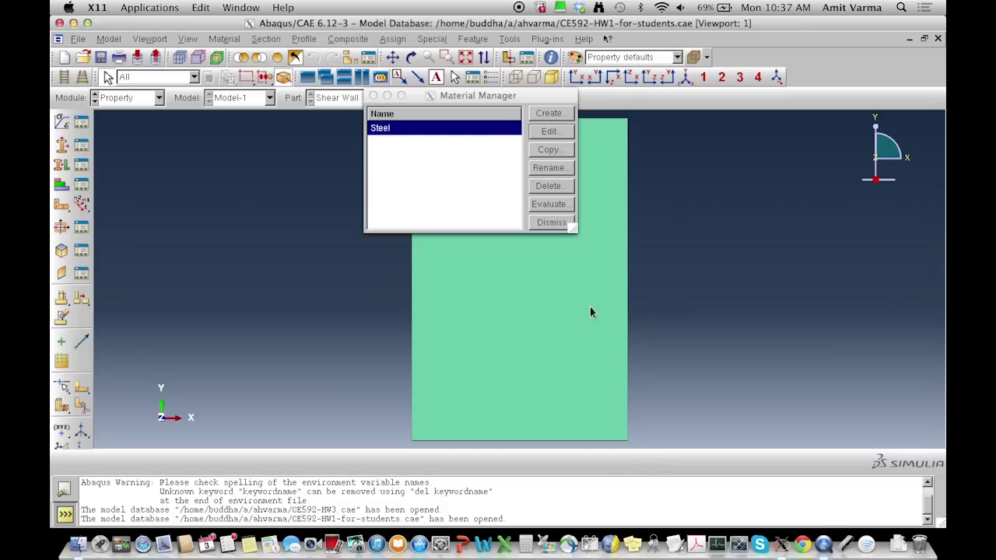
{"action": "left_click", "coordinate": [550, 221]}
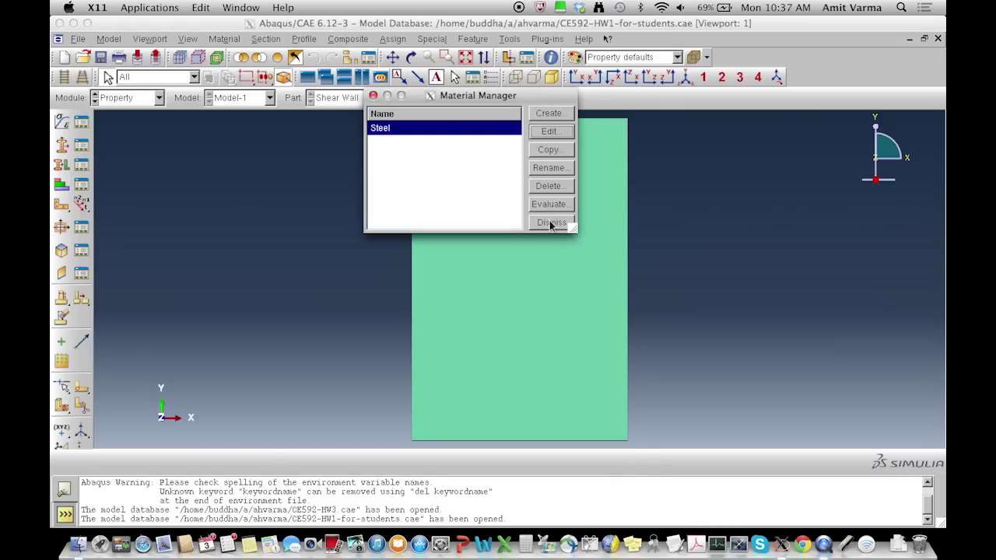
Review the Assembly module and the basic settings of Step-1 in the Step module
{"action": "left_click", "coordinate": [156, 99]}
{"action": "left_click", "coordinate": [148, 135]}
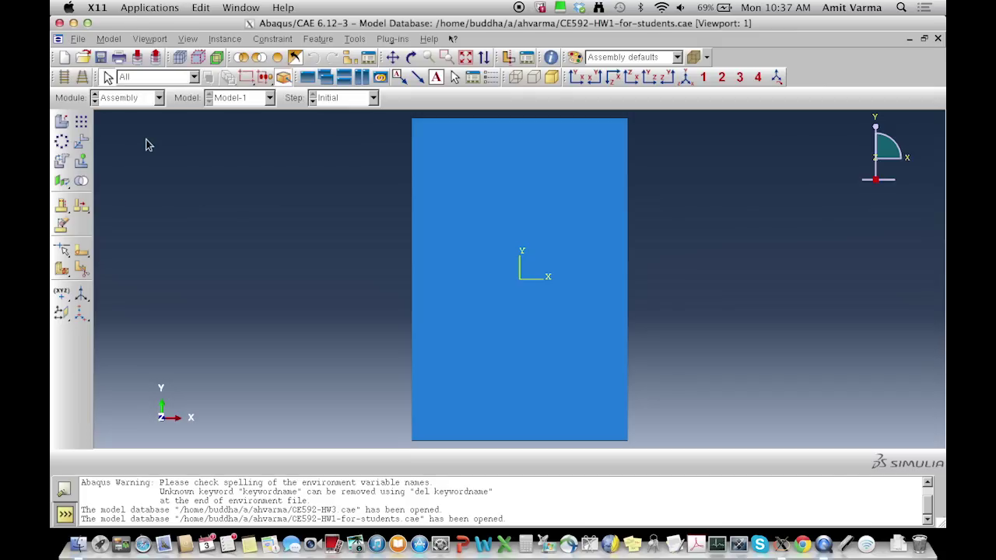
{"action": "left_click", "coordinate": [159, 98]}
{"action": "left_click", "coordinate": [147, 152]}
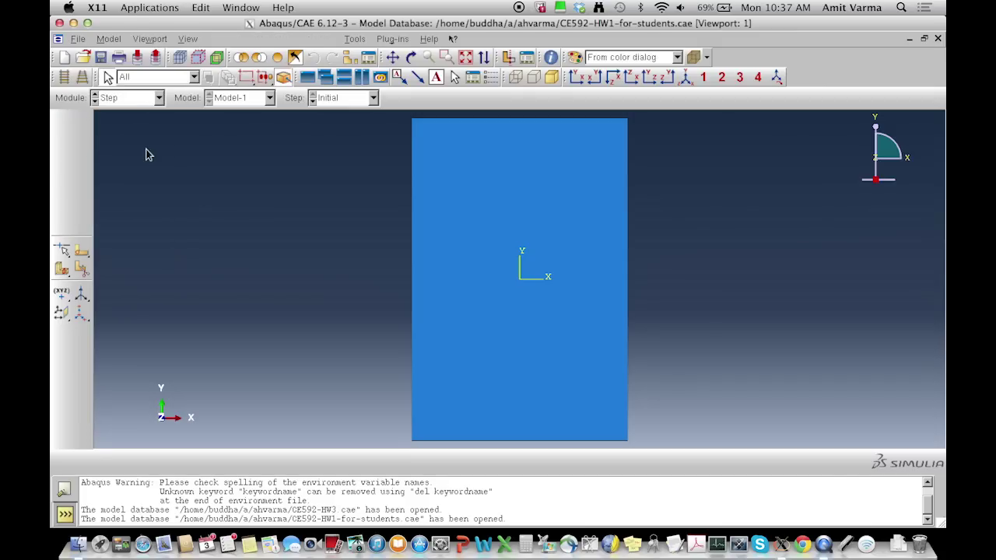
{"action": "left_click", "coordinate": [81, 122]}
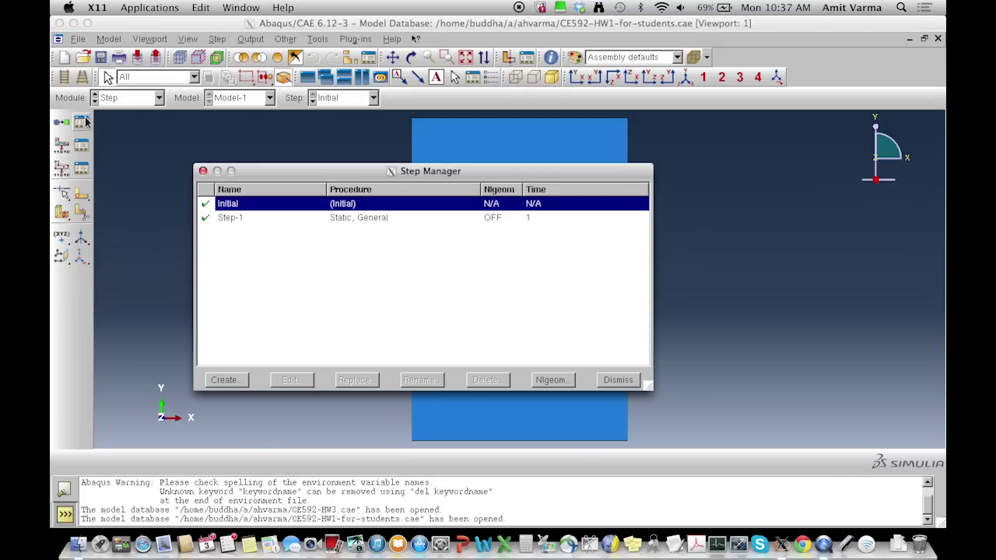
{"action": "left_click", "coordinate": [232, 218]}
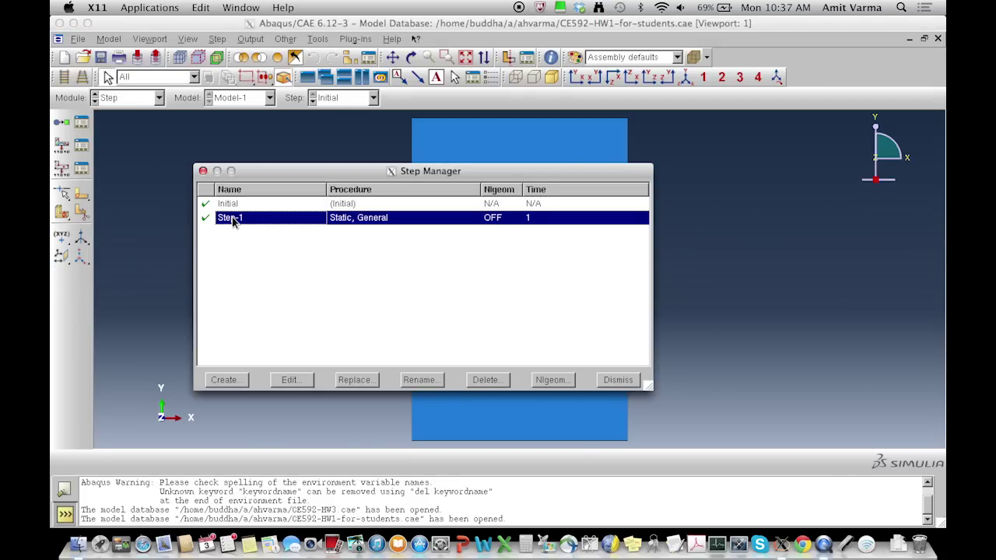
{"action": "left_click", "coordinate": [291, 381]}
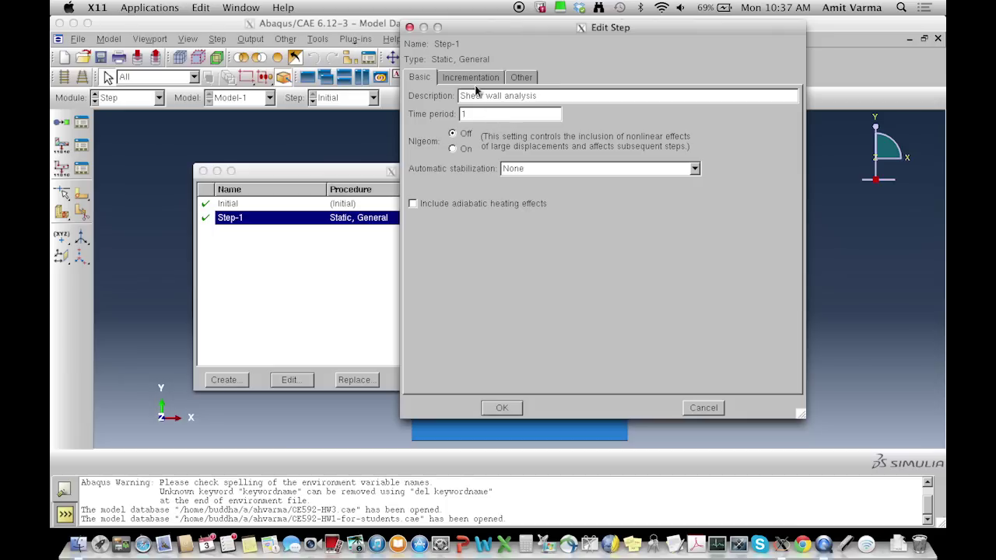
{"action": "left_click", "coordinate": [501, 408]}
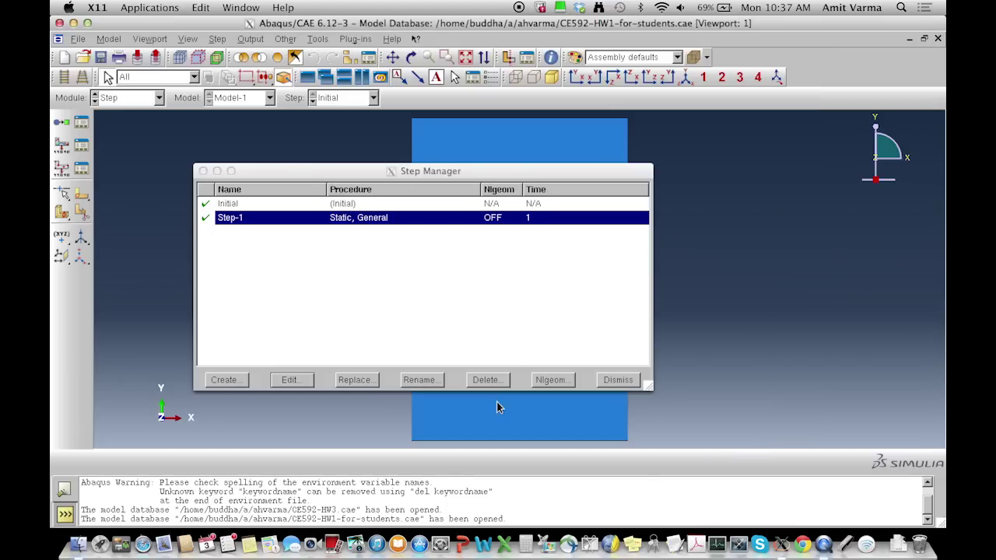
{"action": "left_click", "coordinate": [607, 381]}
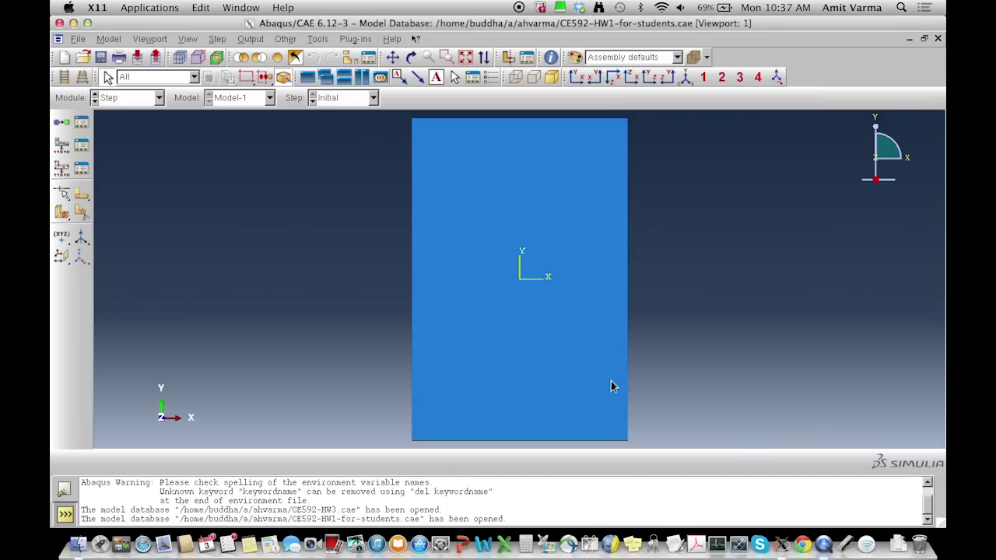
In the Load module, edit Load-1 and set its traction type to General
{"action": "left_click", "coordinate": [158, 98]}
{"action": "left_click", "coordinate": [137, 176]}
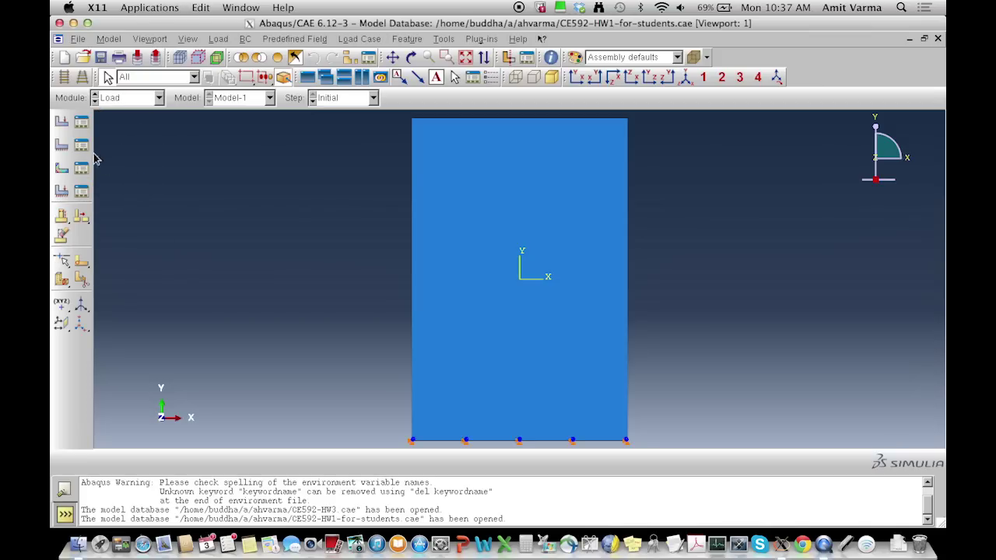
{"action": "left_click", "coordinate": [82, 122]}
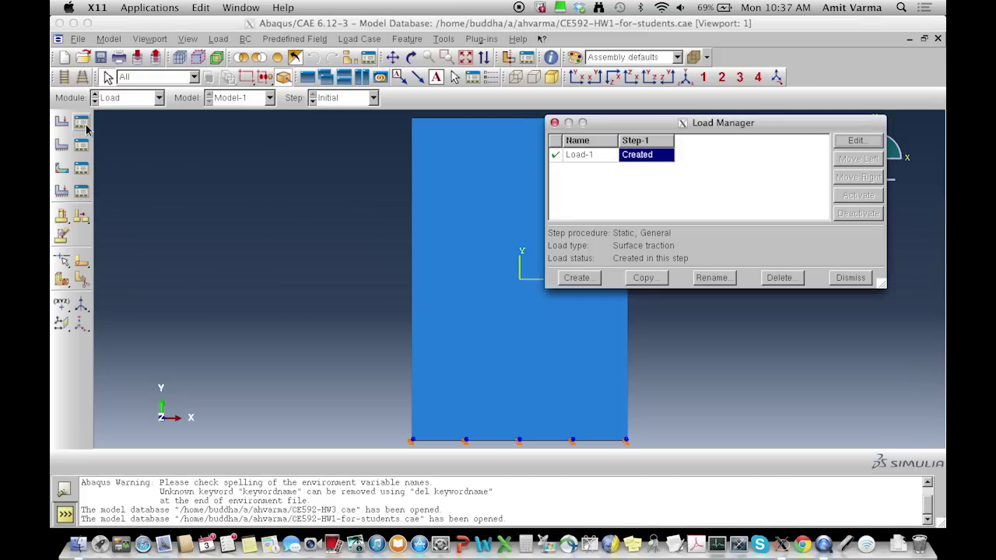
{"action": "left_click", "coordinate": [855, 141]}
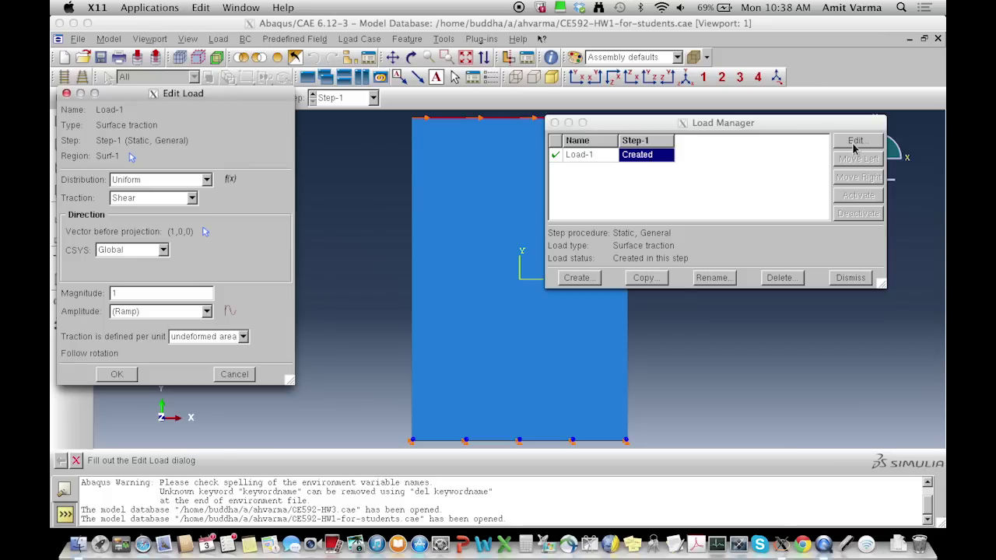
{"action": "left_click_drag", "start_coordinate": [777, 129], "coordinate": [665, 222]}
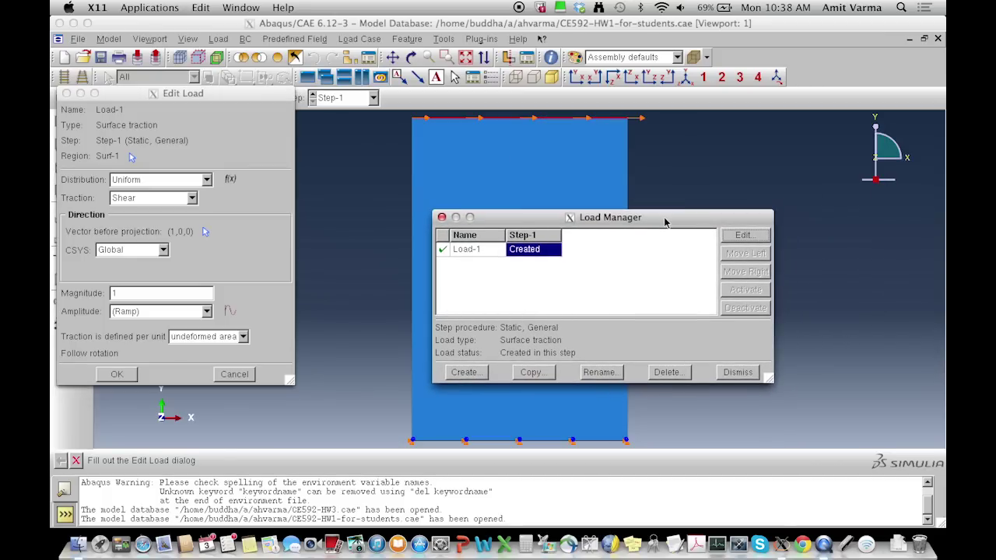
{"action": "left_click", "coordinate": [192, 200]}
{"action": "left_click", "coordinate": [192, 200]}
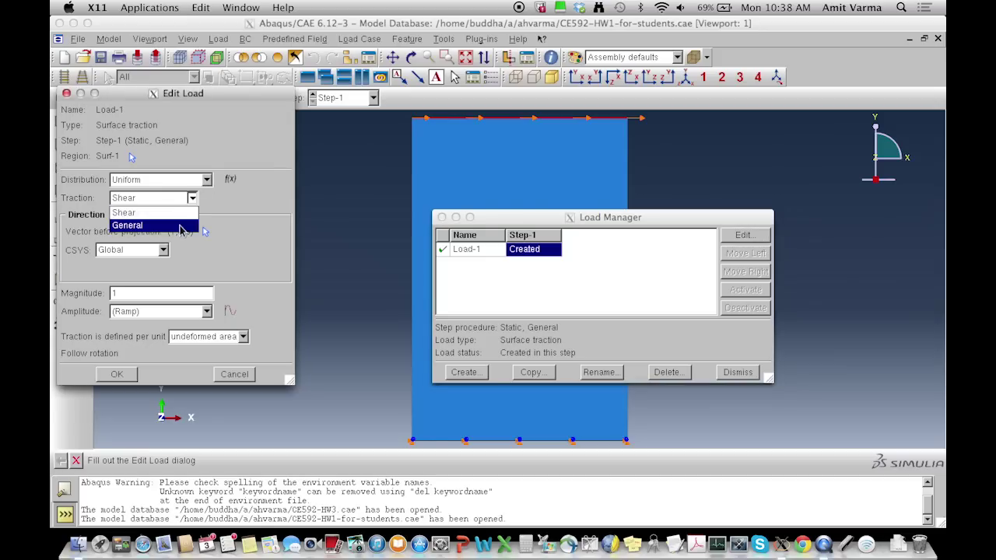
{"action": "left_click", "coordinate": [179, 226]}
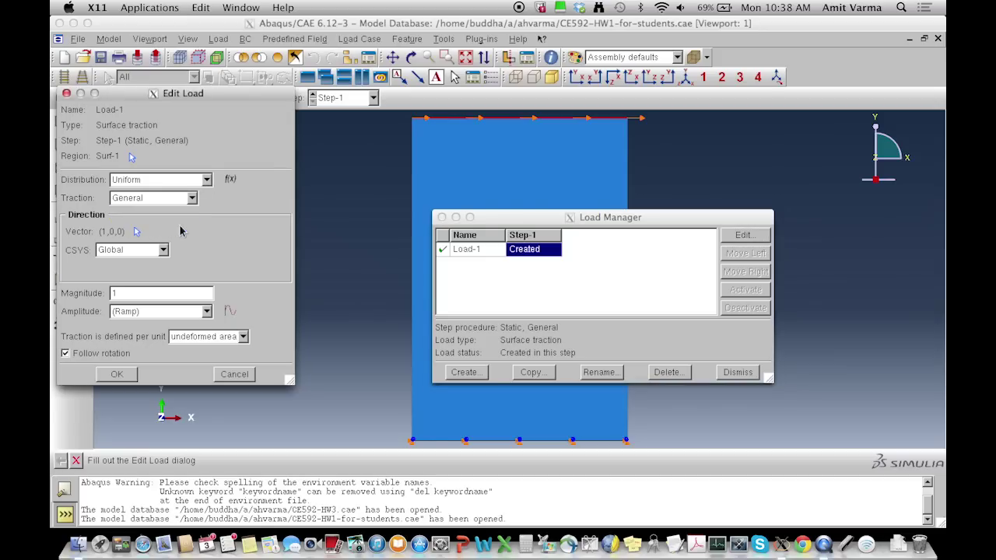
Redefine Load-1's direction vector as (0,1,0) by picking the wall's lower-left corner and the midpoint of its left edge
{"action": "left_click", "coordinate": [136, 231]}
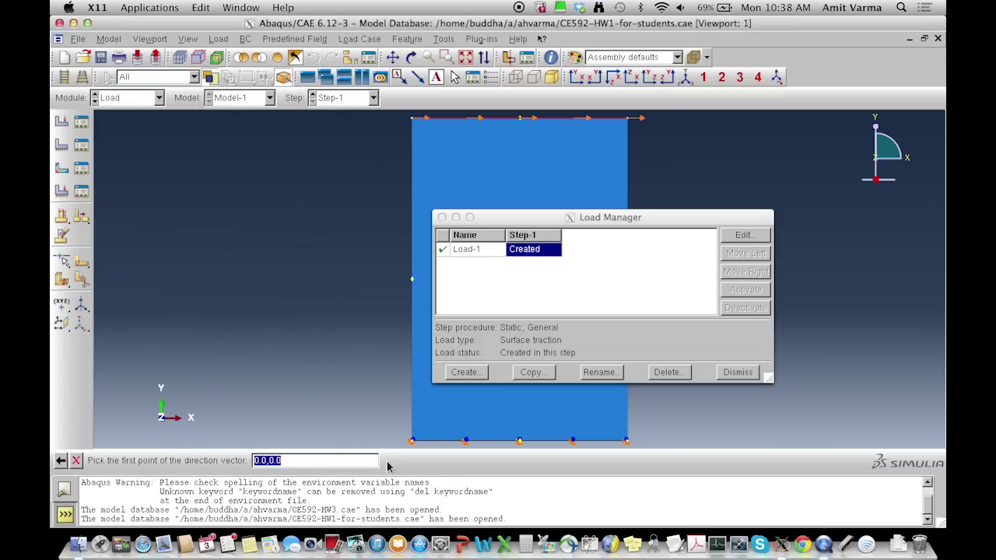
{"action": "left_click", "coordinate": [413, 442]}
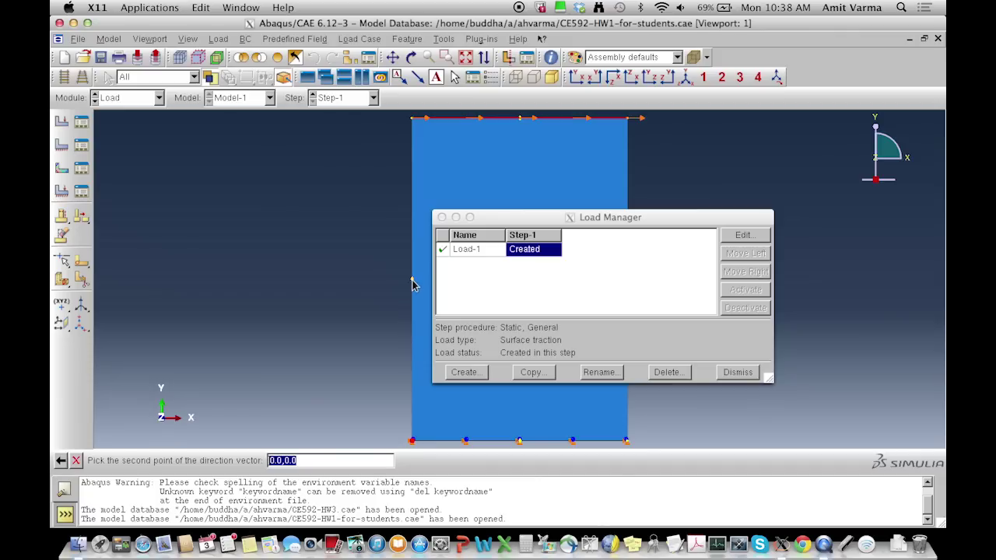
{"action": "left_click", "coordinate": [413, 286]}
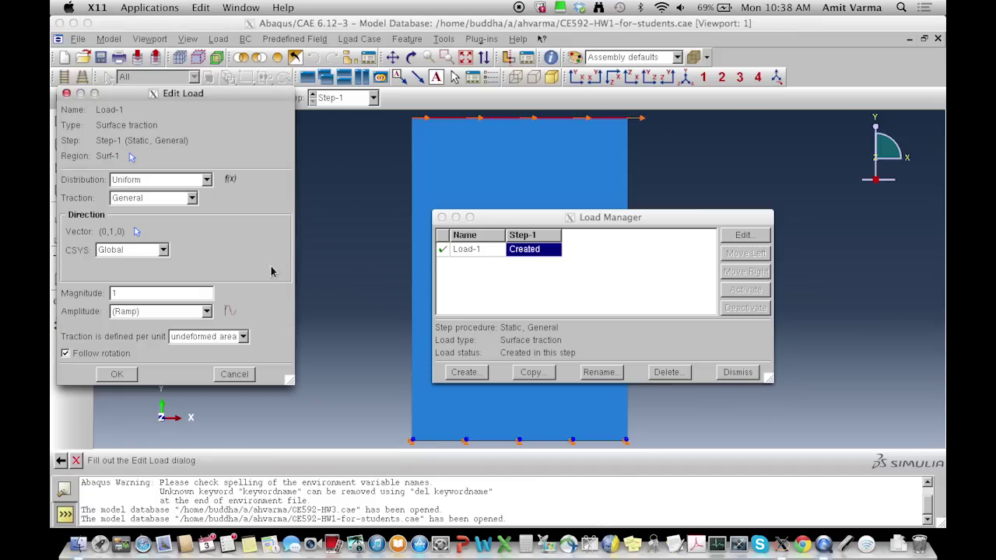
Set Load-1's traction magnitude to 50.1 and save the load
{"action": "left_click_drag", "start_coordinate": [164, 294], "coordinate": [79, 300]}
{"action": "type", "text": "50.1"}
{"action": "left_click", "coordinate": [186, 340]}
{"action": "left_click", "coordinate": [187, 341]}
{"action": "left_click", "coordinate": [117, 375]}
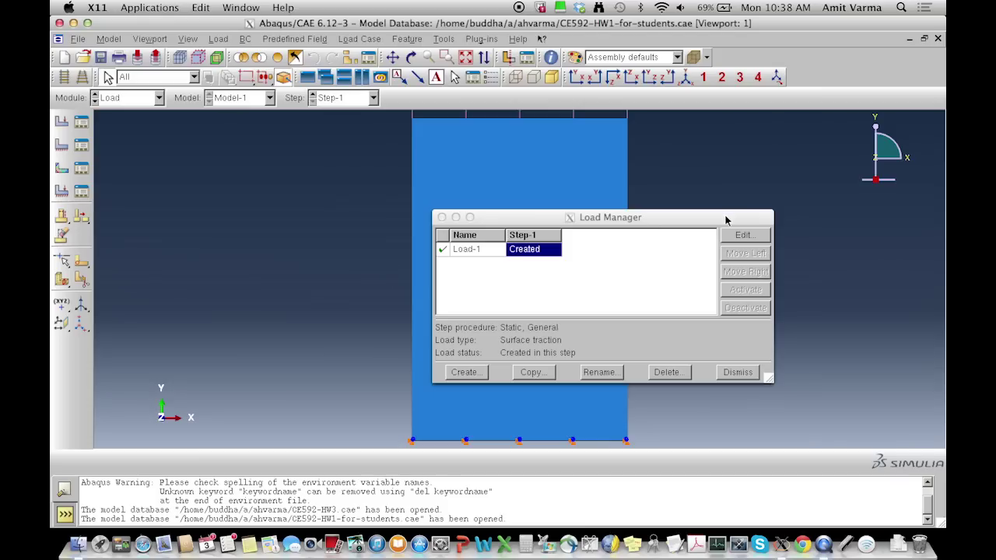
Check the direction of the traction arrows along the wall's upper edge and close the Load Manager
{"action": "left_click", "coordinate": [743, 243]}
{"action": "left_click_drag", "start_coordinate": [540, 216], "coordinate": [129, 171]}
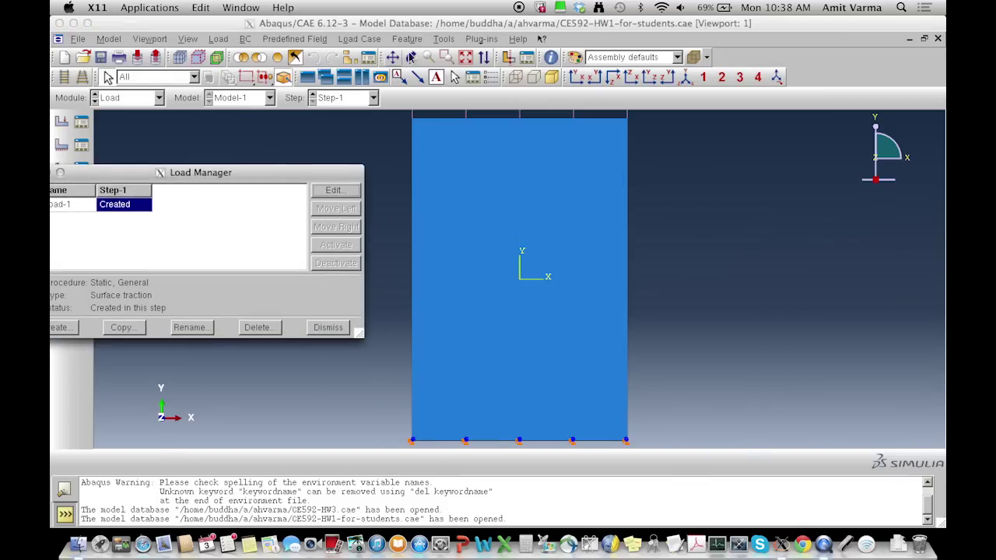
{"action": "left_click", "coordinate": [427, 57]}
{"action": "left_click", "coordinate": [429, 57]}
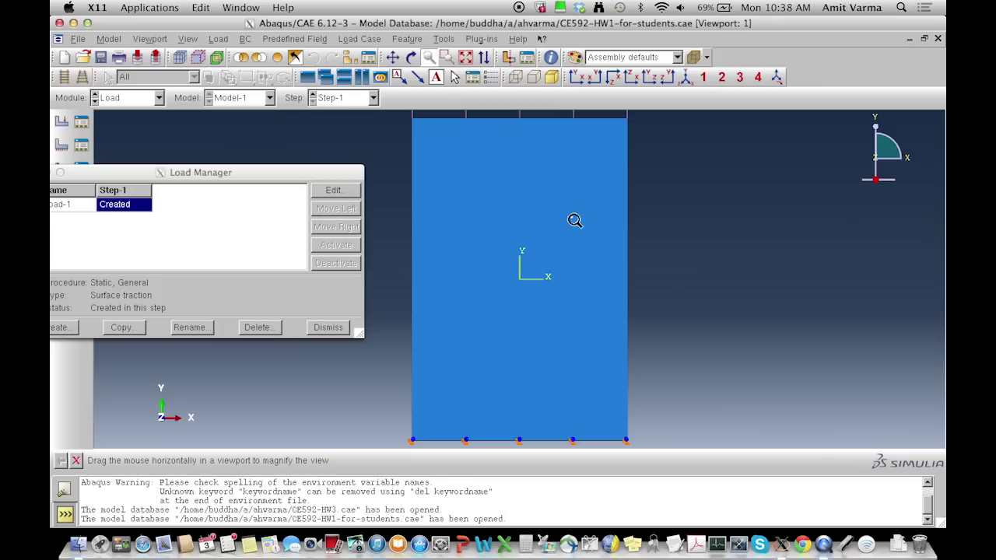
{"action": "left_click_drag", "start_coordinate": [576, 223], "coordinate": [516, 218]}
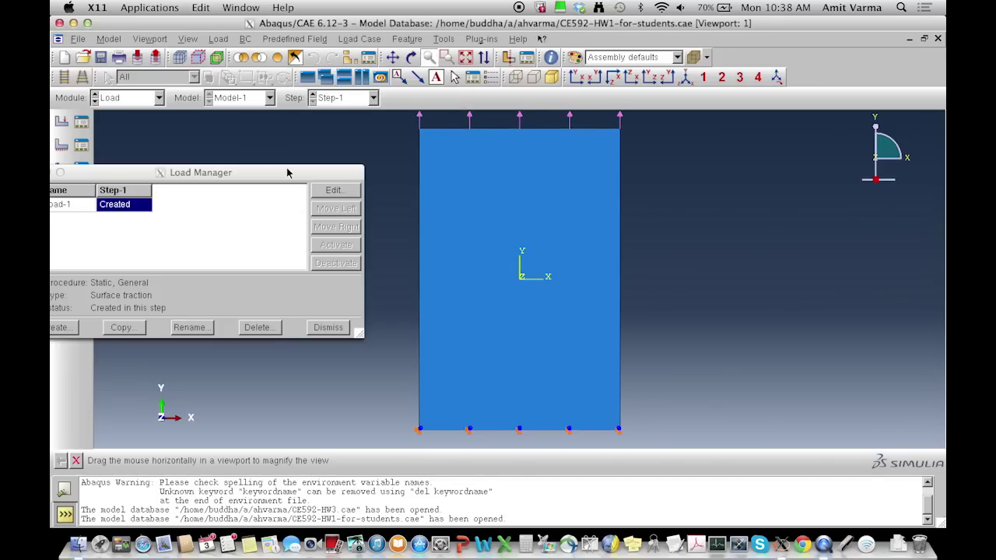
{"action": "left_click_drag", "start_coordinate": [290, 173], "coordinate": [596, 204]}
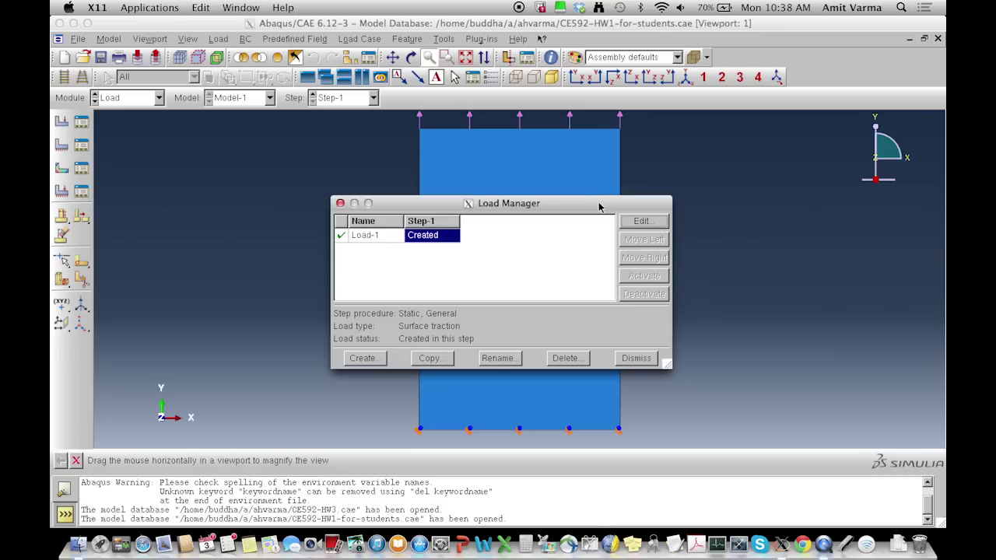
{"action": "left_click", "coordinate": [637, 357]}
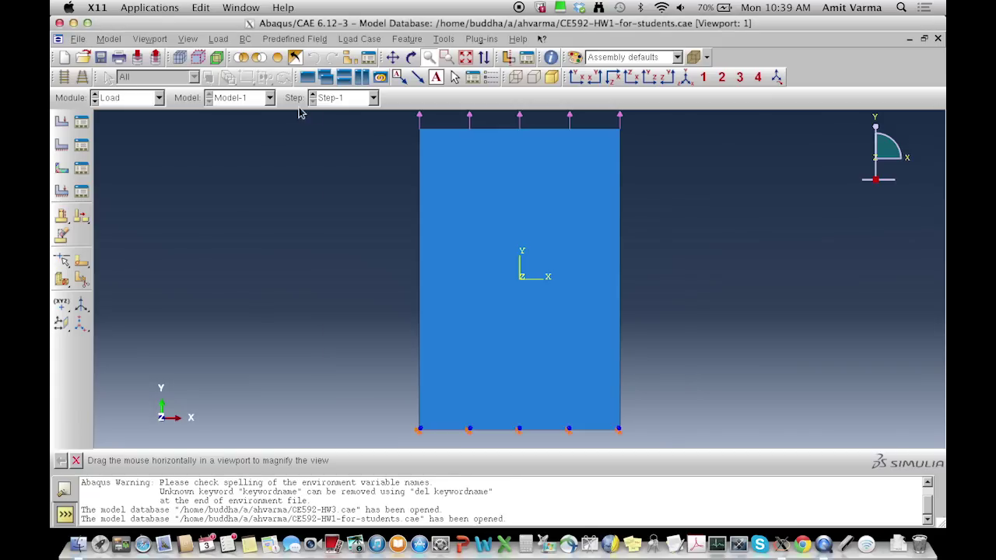
Open the Mesh module to view the wall assembly
{"action": "left_click", "coordinate": [269, 102]}
{"action": "left_click", "coordinate": [269, 102]}
{"action": "left_click", "coordinate": [158, 99]}
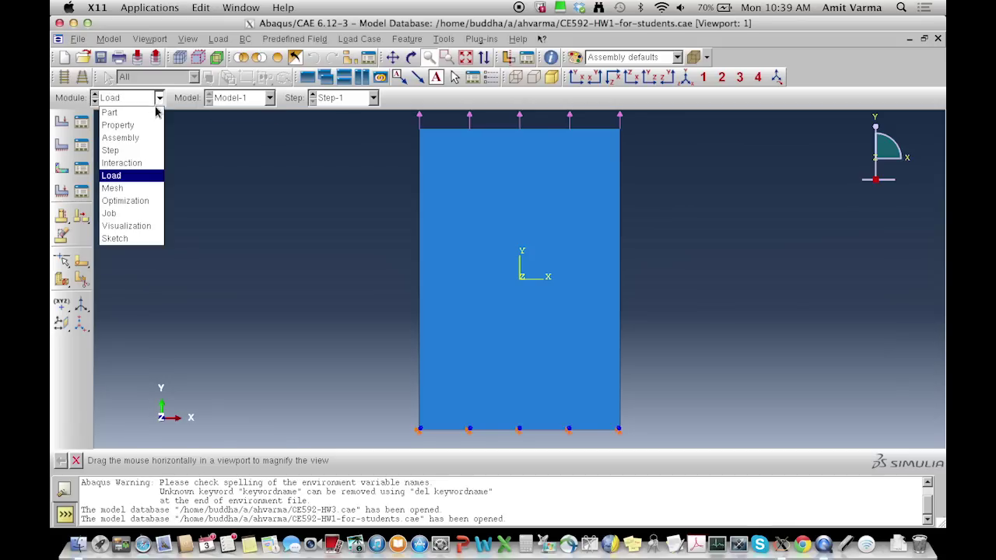
{"action": "left_click", "coordinate": [130, 191]}
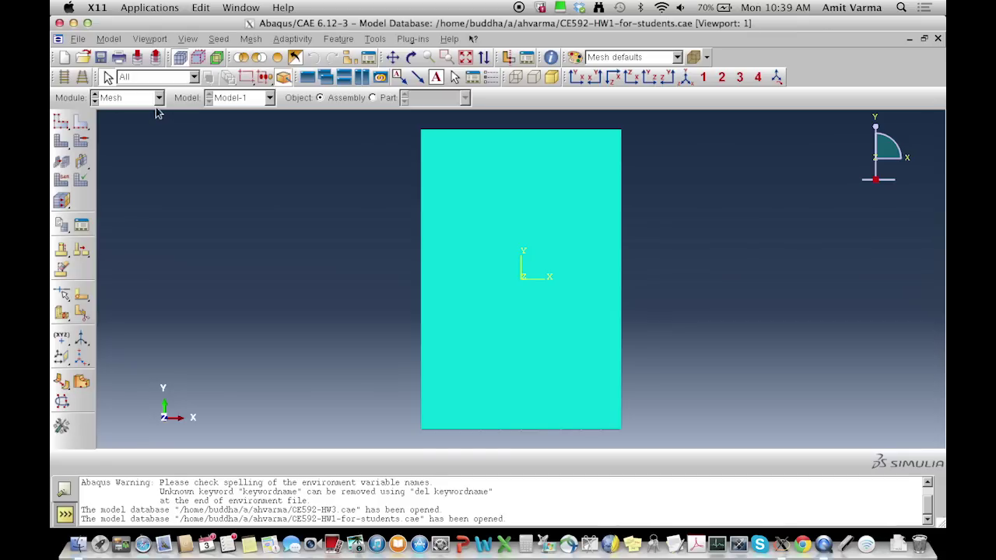
In the Job module, create a job named CE592-HW3_1_in-class from Model-1
{"action": "left_click", "coordinate": [158, 100]}
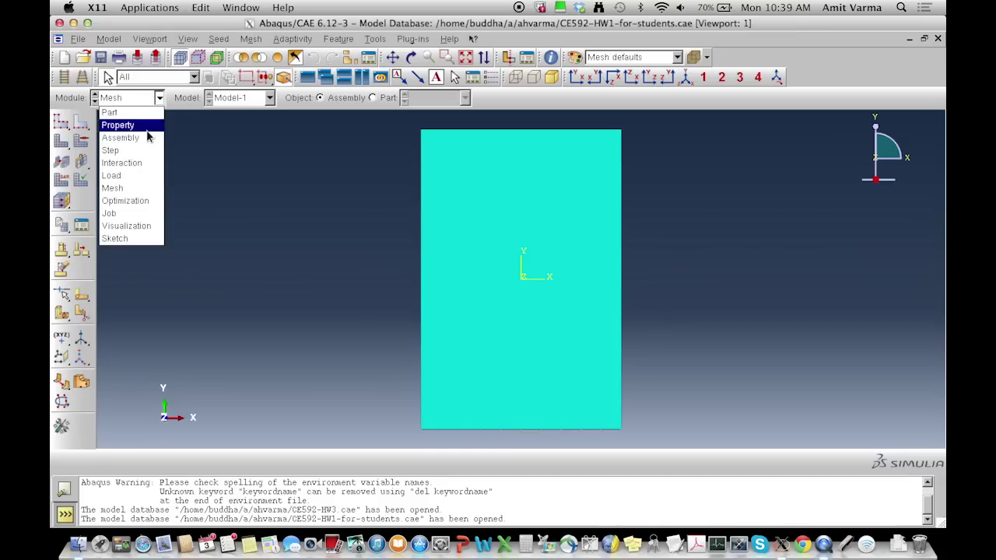
{"action": "left_click", "coordinate": [141, 214]}
{"action": "left_click", "coordinate": [81, 122]}
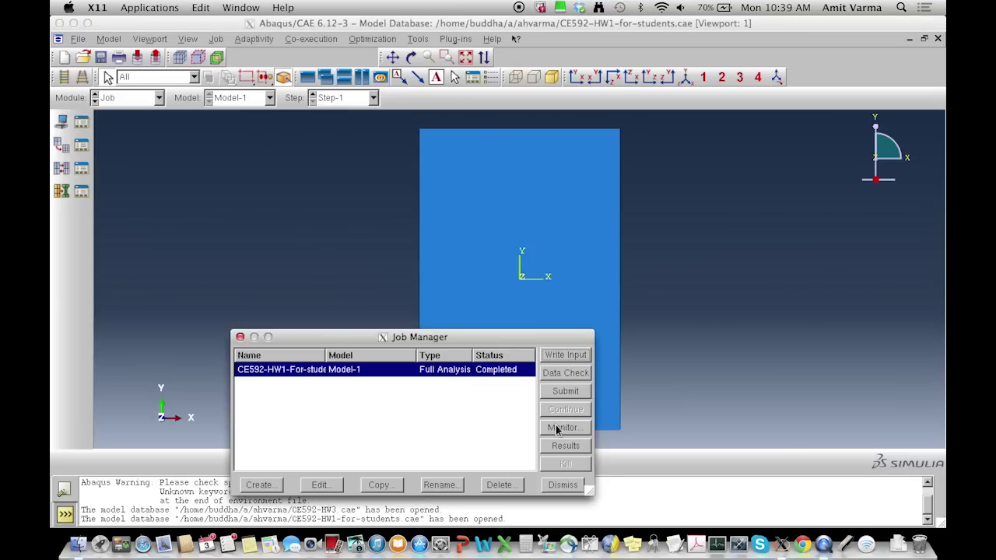
{"action": "left_click", "coordinate": [274, 485]}
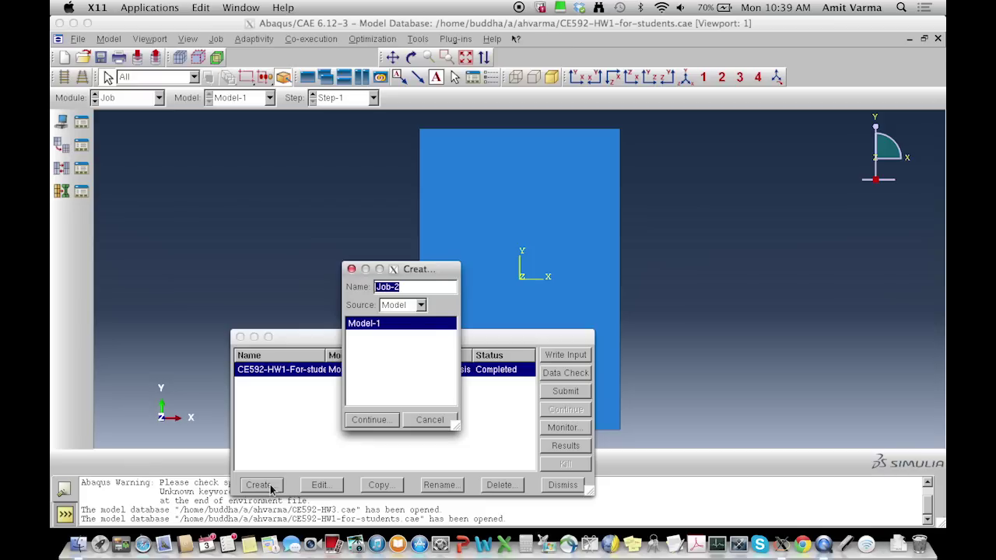
{"action": "type", "text": "CE592-HW3-1"}
{"action": "key", "text": "BackSpace"}
{"action": "type", "text": "_1_in-class"}
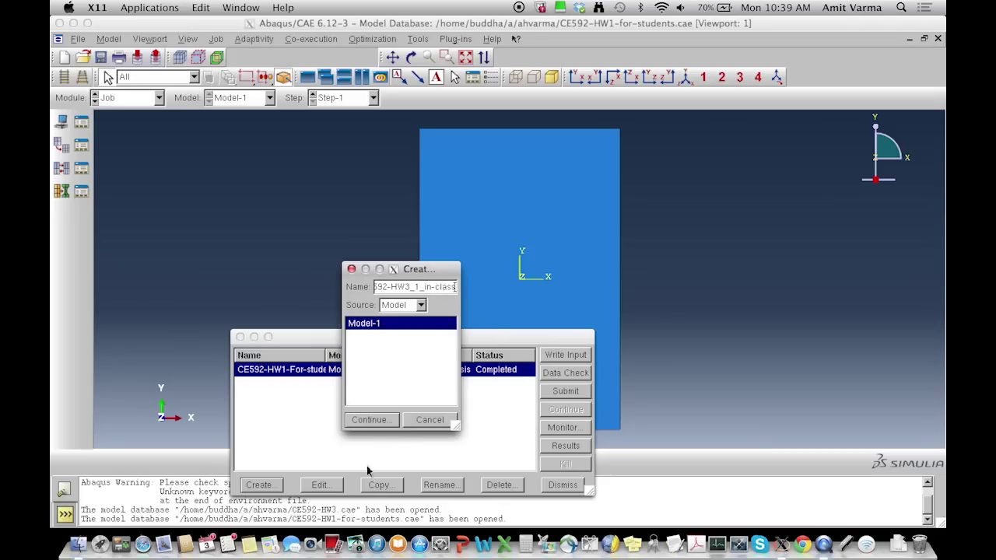
{"action": "left_click", "coordinate": [379, 421]}
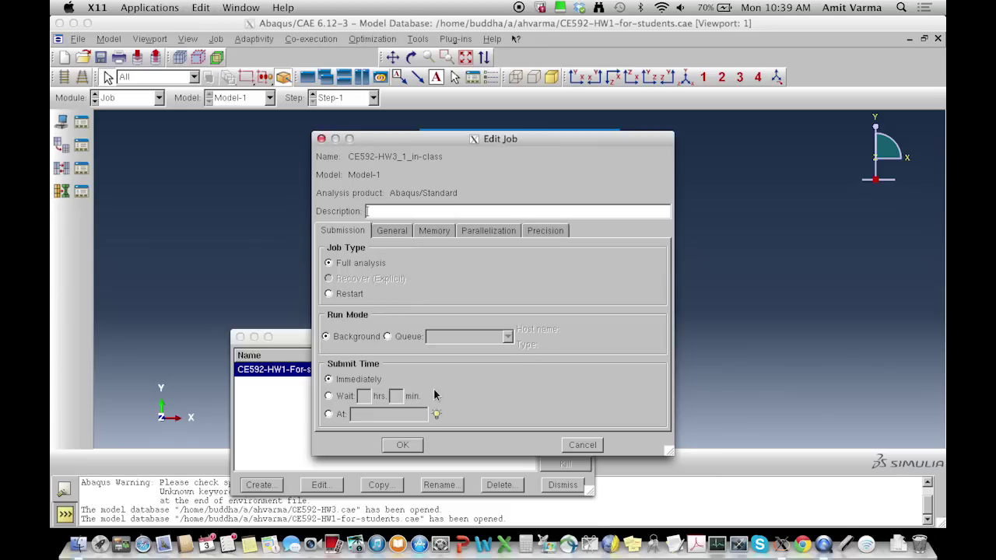
Describe the new job as "Applying 50.1 ksi" and save it with its full-analysis settings
{"action": "type", "text": "Applyin"}
{"action": "type", "text": "g 50.1 "}
{"action": "type", "text": "kis"}
{"action": "key", "text": "BackSpace"}
{"action": "key", "text": "BackSpace"}
{"action": "type", "text": "si"}
{"action": "left_click", "coordinate": [401, 445]}
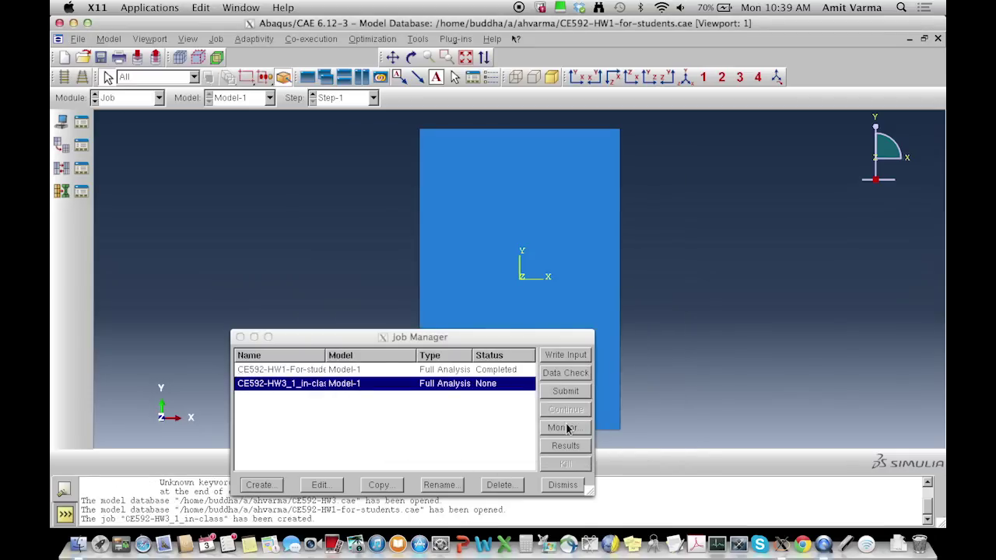
Submit the CE592-HW3_1_in-class job and open its monitor in an enlarged window
{"action": "left_click", "coordinate": [570, 392]}
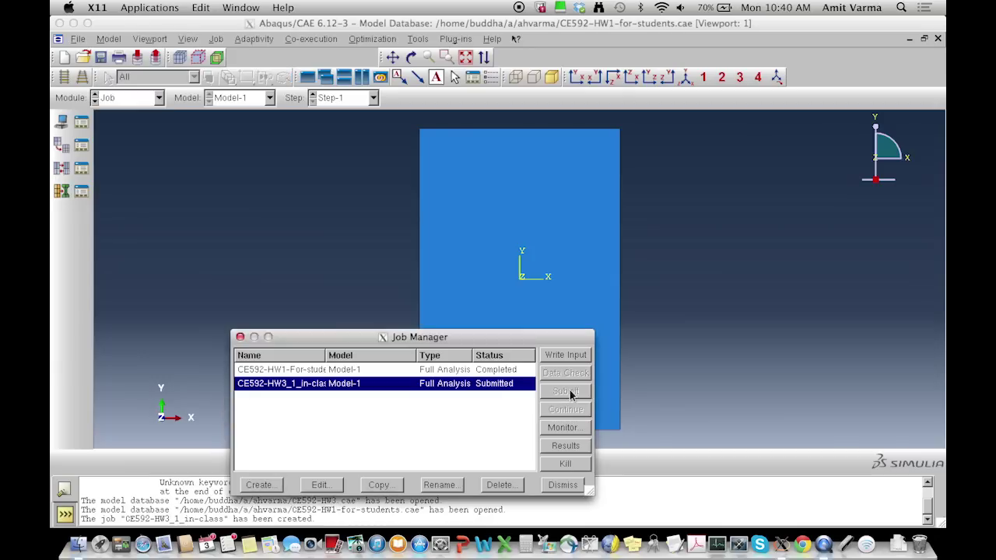
{"action": "left_click", "coordinate": [564, 428]}
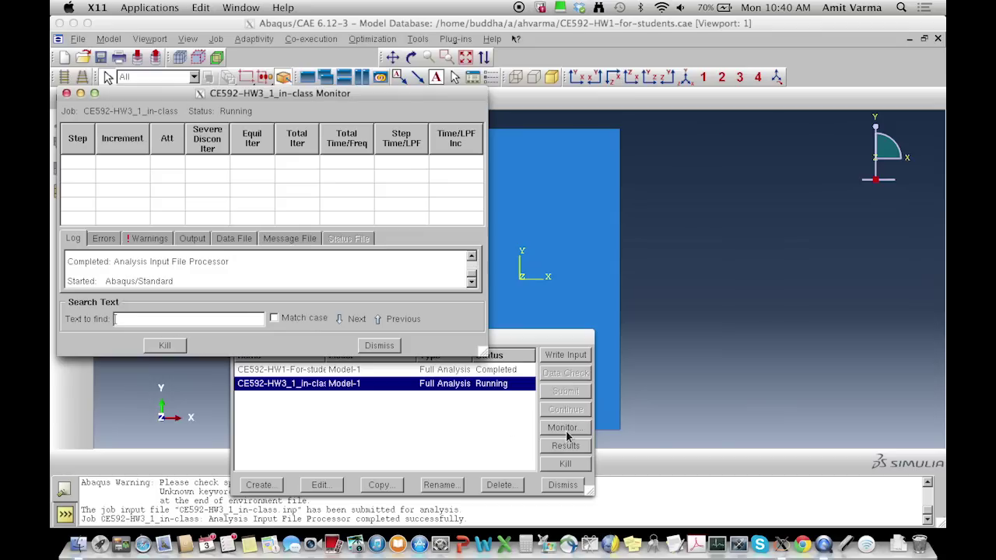
{"action": "left_click_drag", "start_coordinate": [483, 353], "coordinate": [636, 461]}
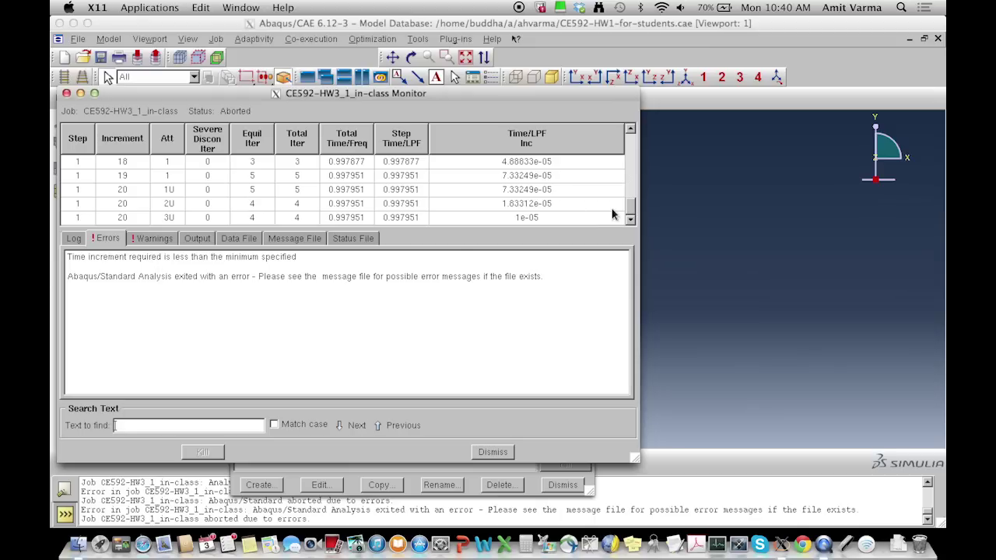
Examine the job monitor's increment table, following the step time and time increment of each attempt
{"action": "left_click_drag", "start_coordinate": [634, 207], "coordinate": [638, 139]}
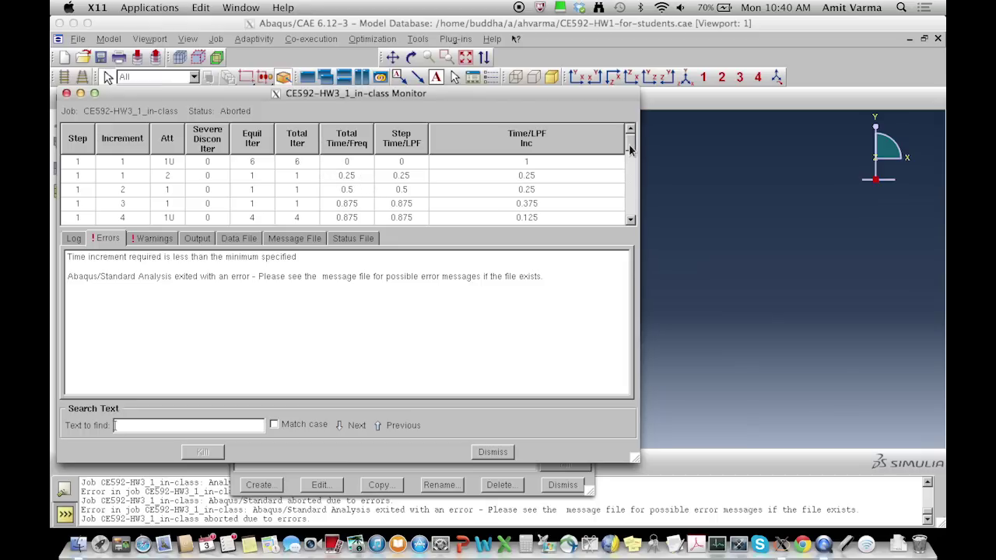
{"action": "scroll", "coordinate": [629, 148], "scroll_direction": "down", "scroll_amount": 3}
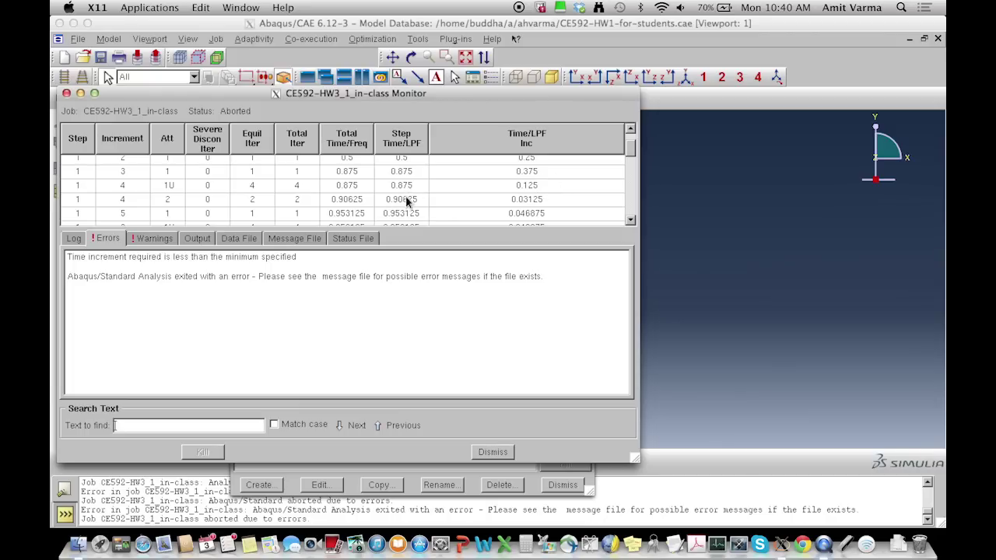
{"action": "scroll", "coordinate": [416, 200], "scroll_direction": "up", "scroll_amount": 3}
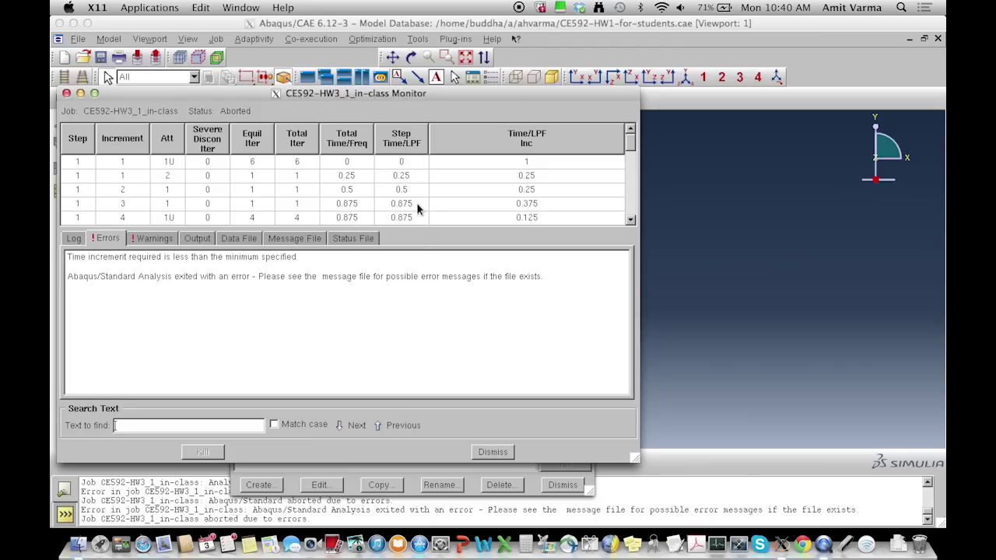
{"action": "left_click", "coordinate": [631, 222]}
{"action": "left_click", "coordinate": [630, 221]}
{"action": "left_click", "coordinate": [630, 222]}
{"action": "left_click", "coordinate": [630, 222]}
{"action": "left_click", "coordinate": [630, 222]}
{"action": "left_click", "coordinate": [630, 222]}
{"action": "left_click", "coordinate": [630, 222]}
{"action": "left_click", "coordinate": [630, 222]}
{"action": "left_click", "coordinate": [631, 222]}
{"action": "left_click", "coordinate": [630, 222]}
{"action": "left_click", "coordinate": [630, 222]}
{"action": "left_click", "coordinate": [631, 222]}
{"action": "left_click", "coordinate": [630, 222]}
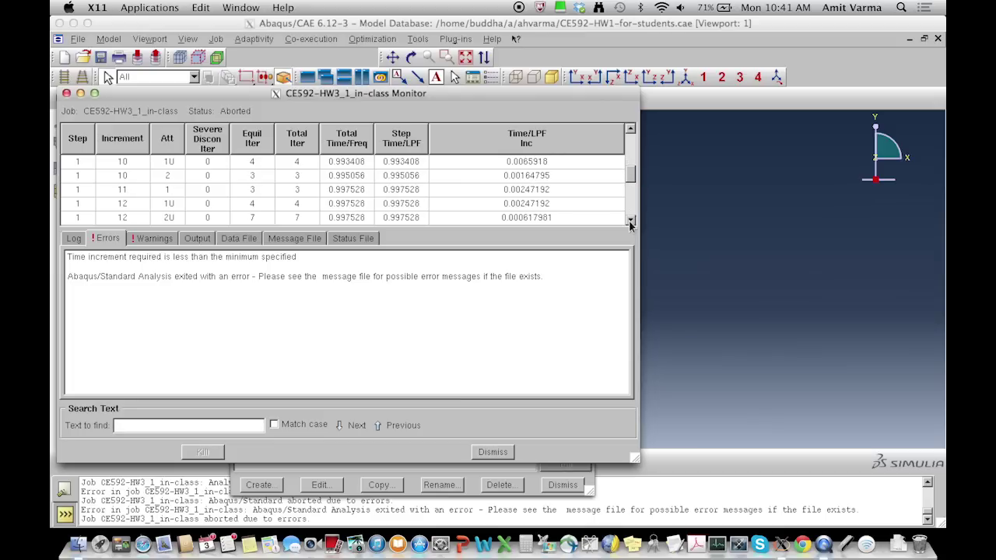
Read the analysis summary and error at the end of the job's message file, and close the monitor
{"action": "left_click", "coordinate": [292, 239]}
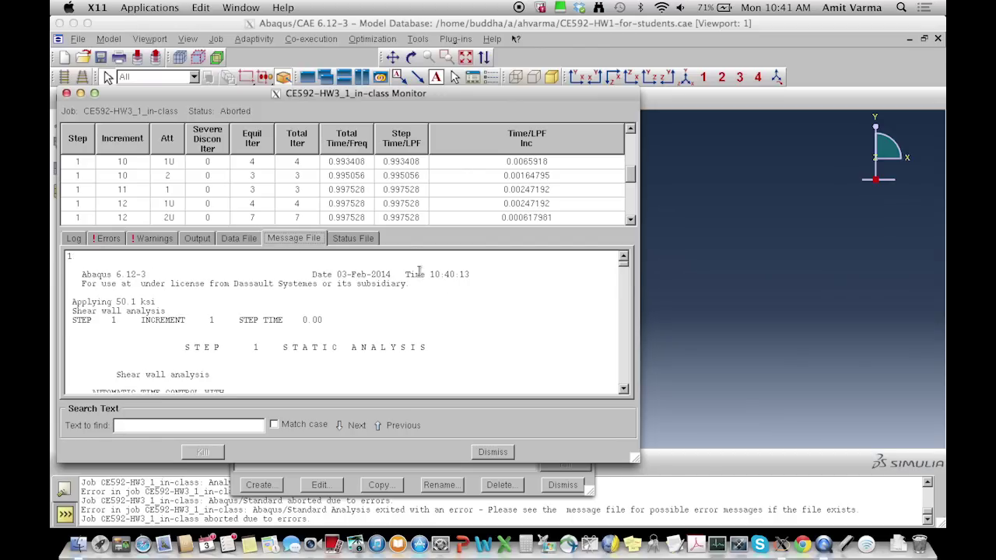
{"action": "left_click_drag", "start_coordinate": [626, 268], "coordinate": [623, 393]}
{"action": "scroll", "coordinate": [516, 376], "scroll_direction": "up", "scroll_amount": 2}
{"action": "scroll", "coordinate": [516, 376], "scroll_direction": "up", "scroll_amount": 2}
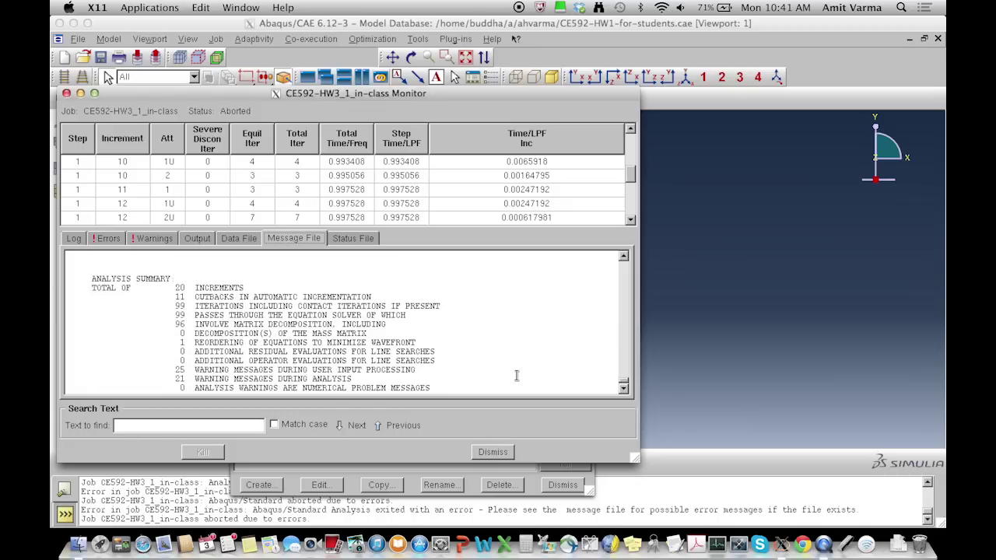
{"action": "scroll", "coordinate": [516, 376], "scroll_direction": "up", "scroll_amount": 2}
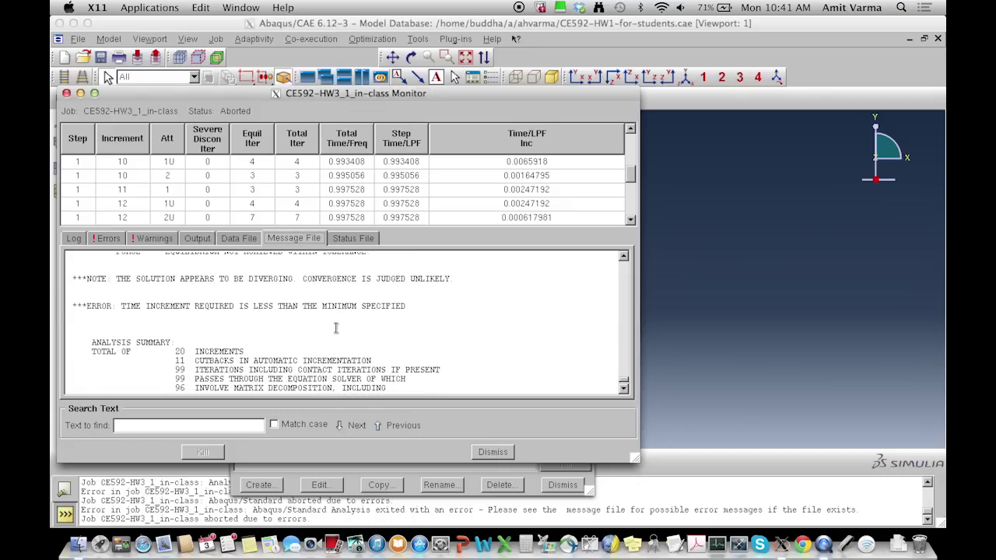
{"action": "left_click_drag", "start_coordinate": [122, 308], "coordinate": [400, 308]}
{"action": "scroll", "coordinate": [403, 307], "scroll_direction": "up", "scroll_amount": 2}
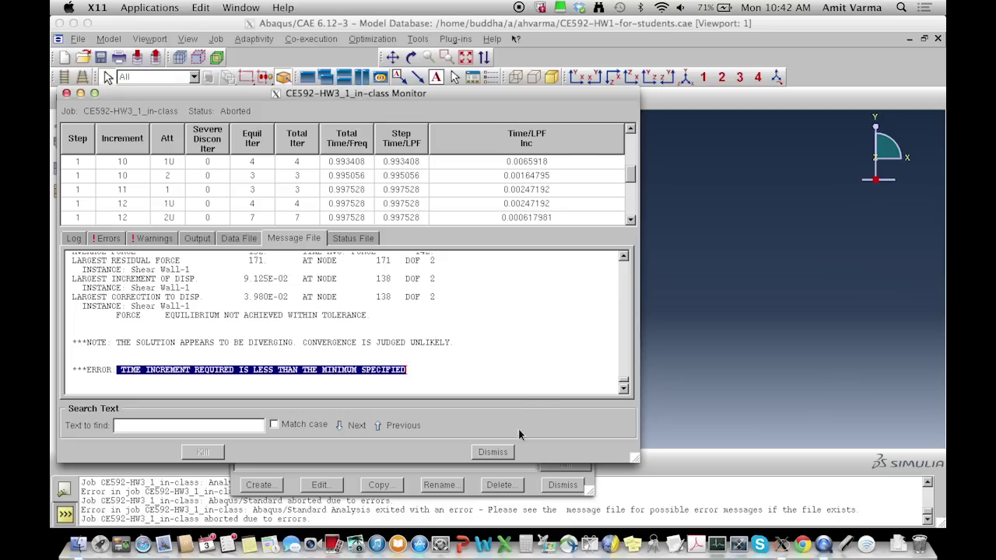
{"action": "left_click", "coordinate": [493, 452]}
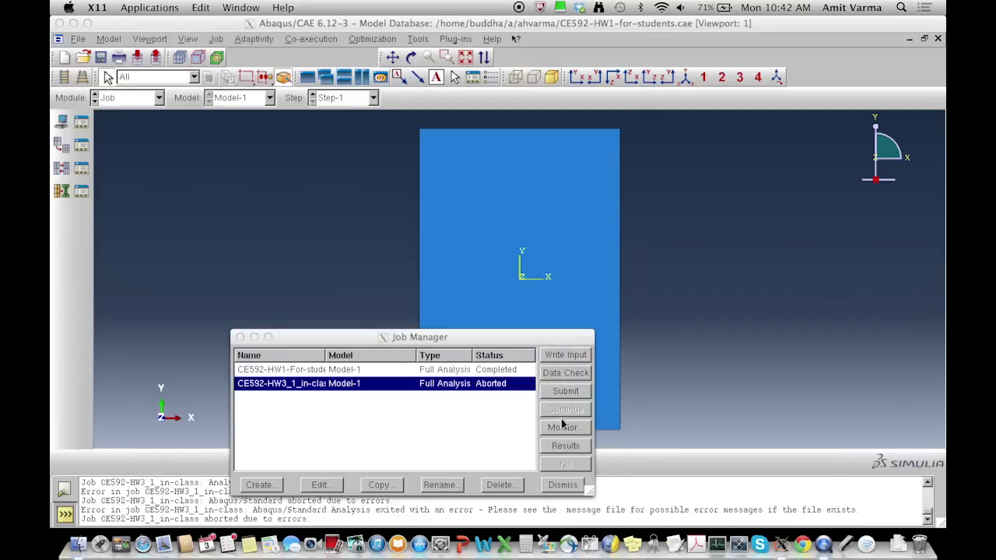
Plot the deformed shape from the CE592-HW3_1_in-class results and step through its frames to increment 11
{"action": "left_click", "coordinate": [561, 450]}
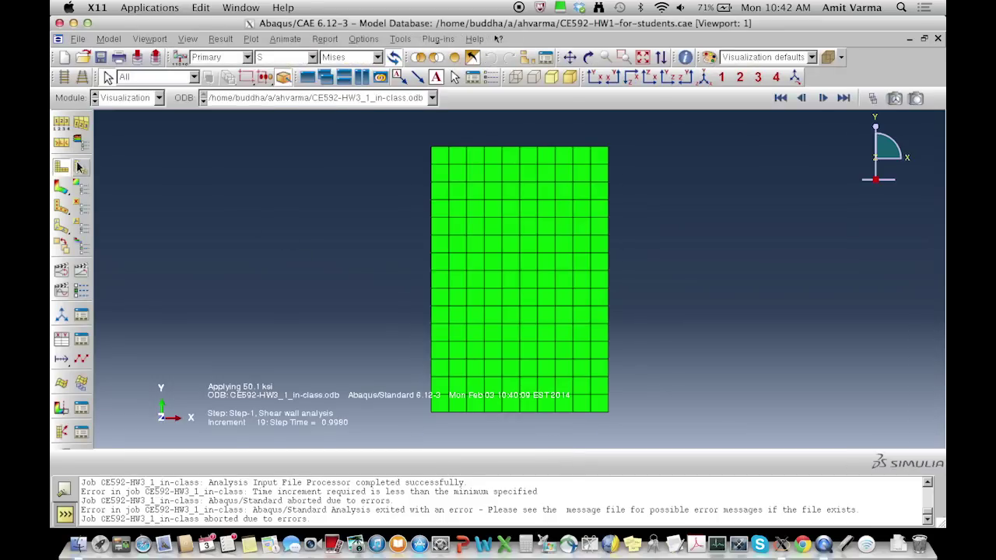
{"action": "left_click", "coordinate": [81, 168]}
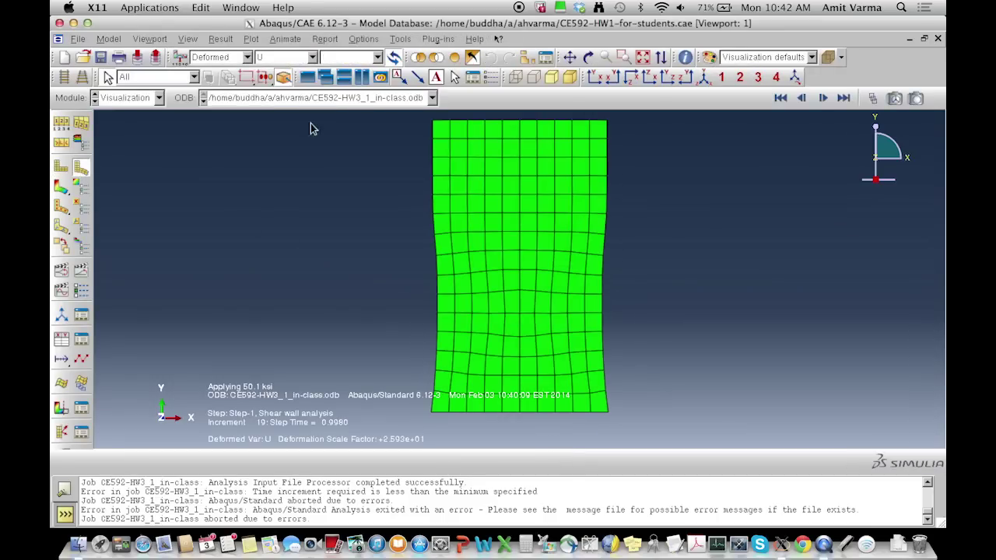
{"action": "left_click", "coordinate": [805, 101]}
{"action": "left_click", "coordinate": [802, 99]}
{"action": "left_click", "coordinate": [802, 99]}
{"action": "left_click", "coordinate": [802, 99]}
{"action": "left_click", "coordinate": [802, 99]}
{"action": "left_click", "coordinate": [802, 99]}
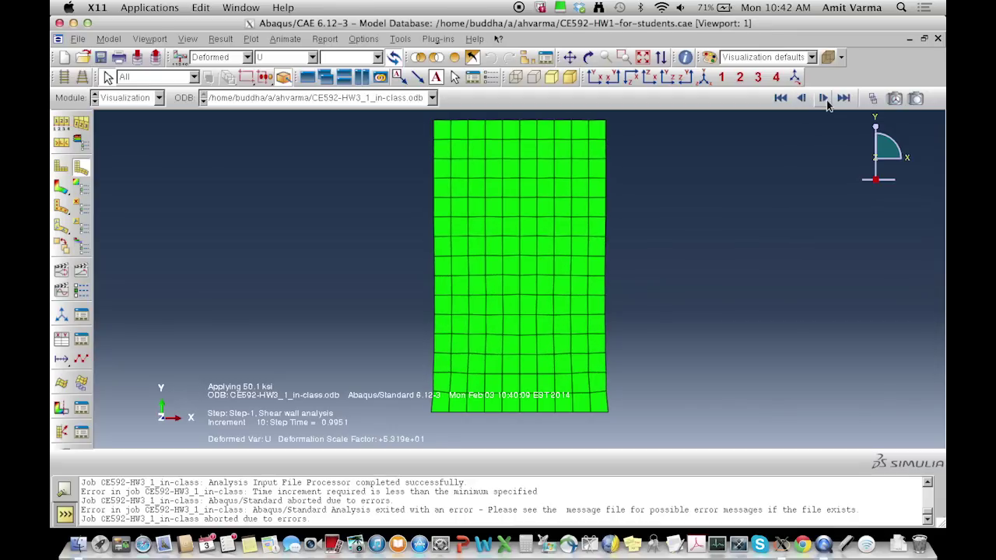
{"action": "left_click", "coordinate": [823, 98]}
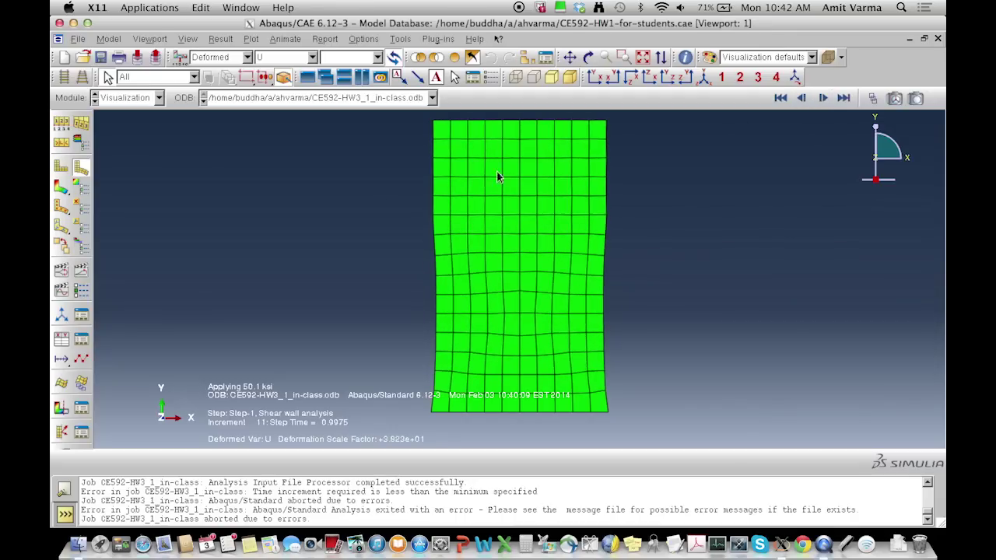
Plot the Mises stress contours on the deformed shape
{"action": "left_click", "coordinate": [377, 58]}
{"action": "left_click", "coordinate": [377, 57]}
{"action": "left_click", "coordinate": [63, 187]}
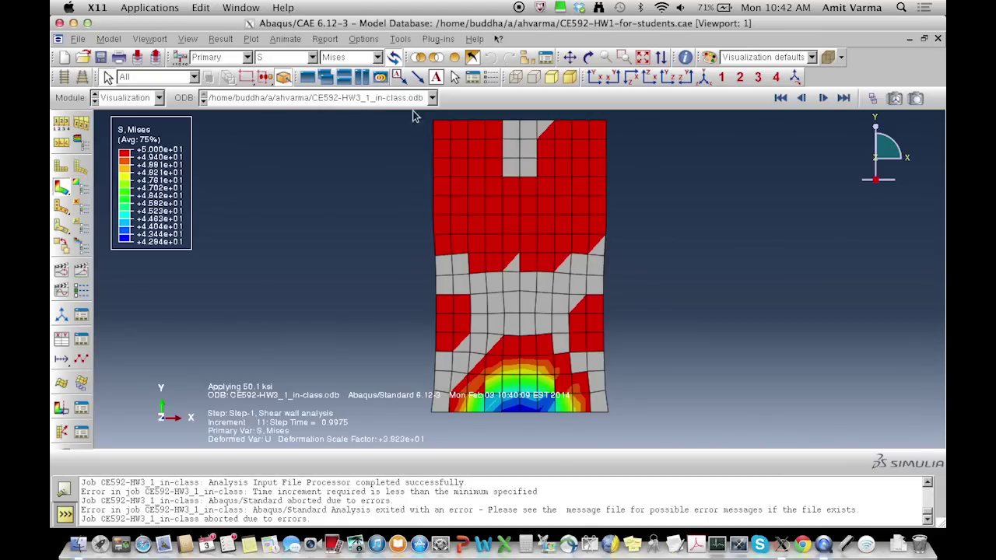
Plot the displacement contours on the deformed wall, showing the vertical component U2
{"action": "left_click", "coordinate": [377, 57]}
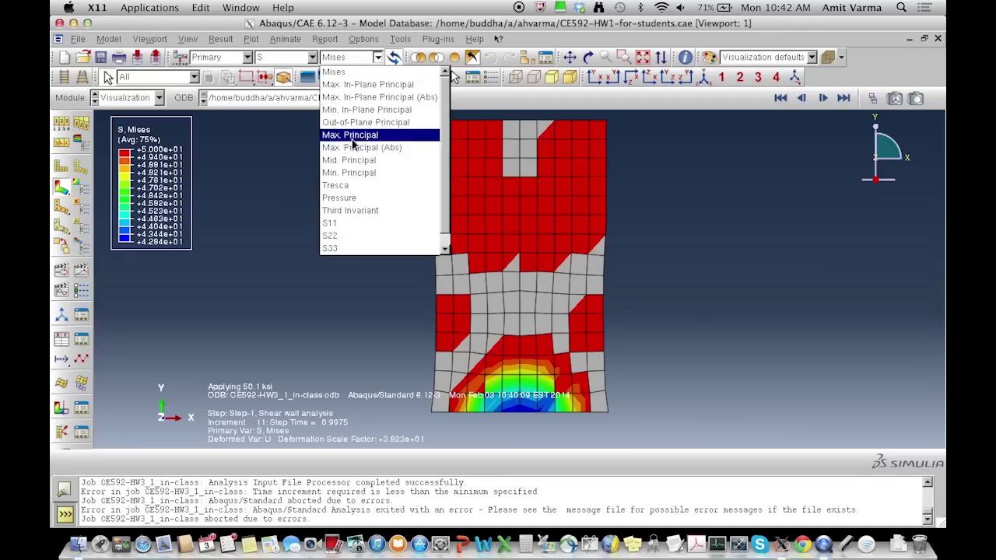
{"action": "left_click", "coordinate": [314, 60]}
{"action": "left_click", "coordinate": [314, 59]}
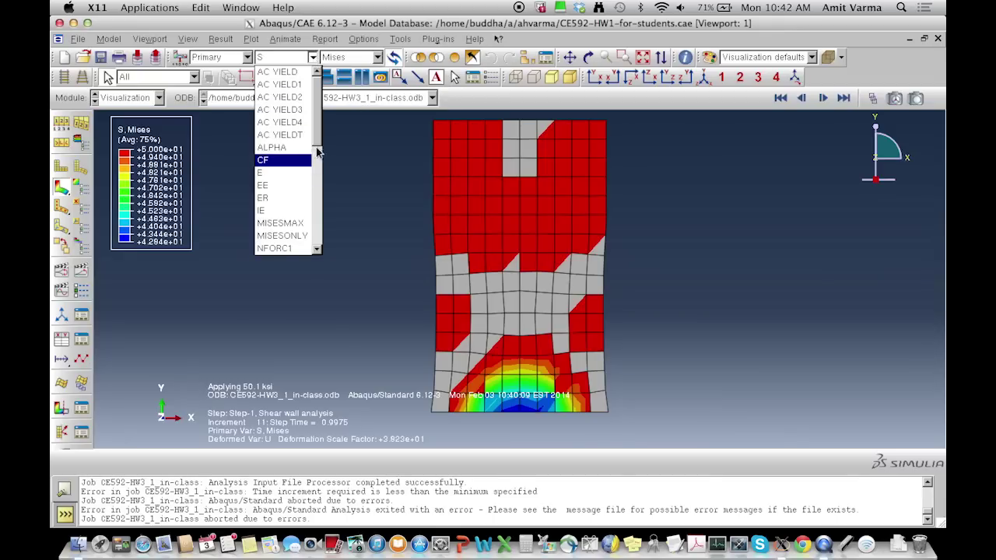
{"action": "left_click_drag", "start_coordinate": [317, 148], "coordinate": [317, 196]}
{"action": "scroll", "coordinate": [317, 197], "scroll_direction": "down", "scroll_amount": 4}
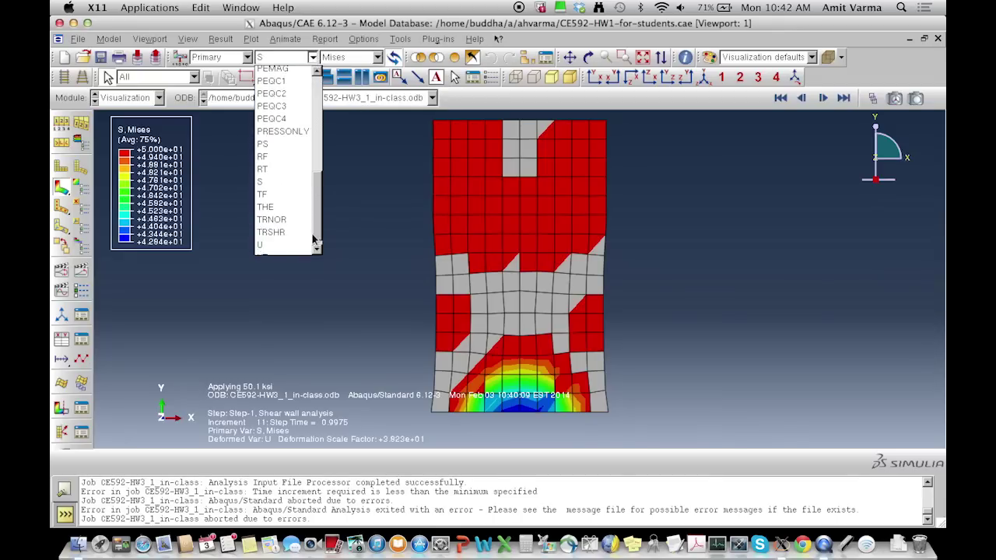
{"action": "left_click", "coordinate": [291, 242]}
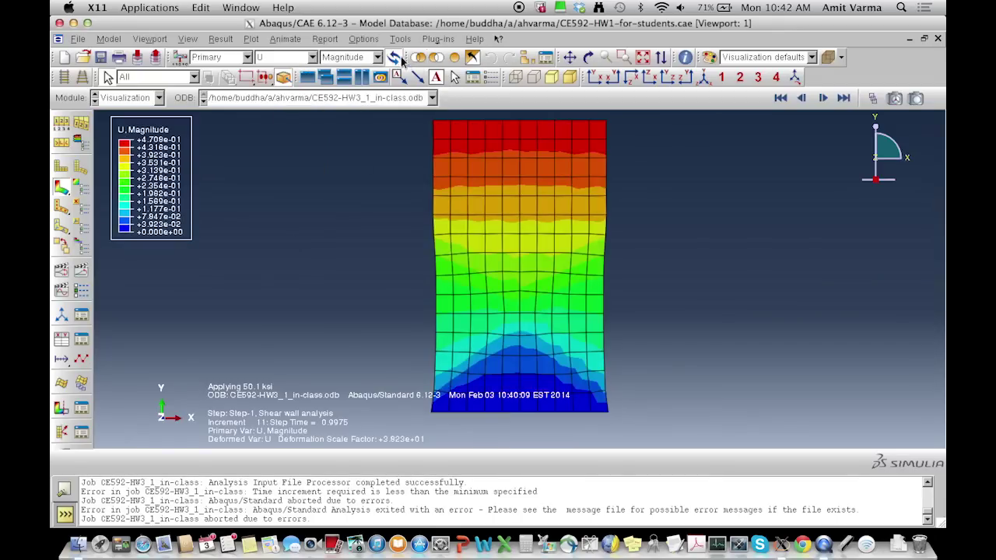
{"action": "left_click", "coordinate": [376, 58]}
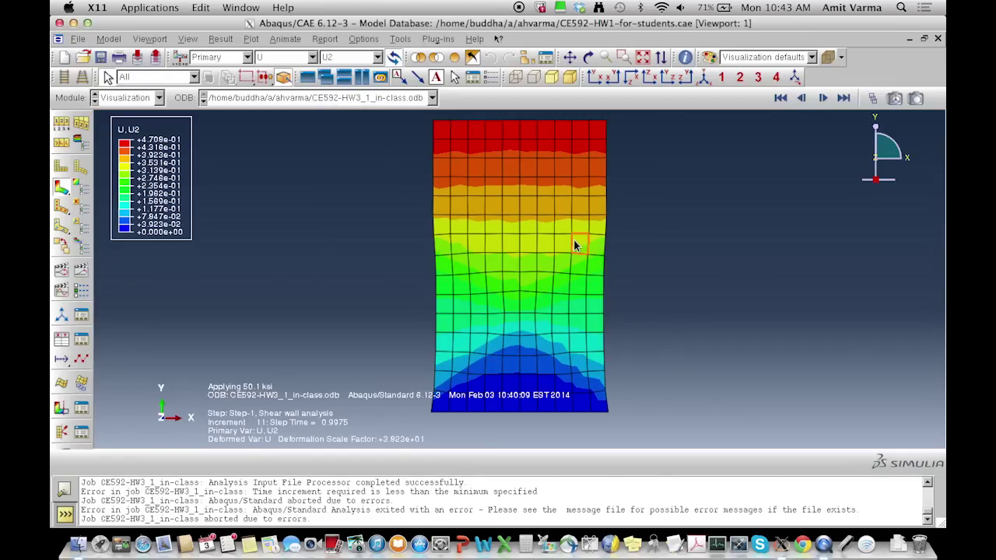
{"action": "left_click", "coordinate": [518, 233]}
Switch the contour plot back to stress and show the vertical normal component S22
{"action": "left_click", "coordinate": [248, 57]}
{"action": "left_click", "coordinate": [248, 57]}
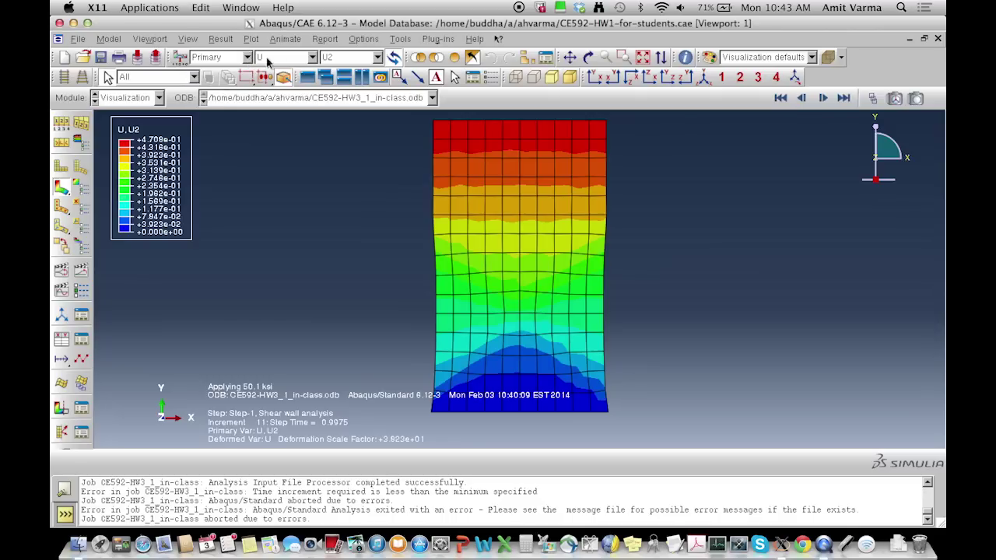
{"action": "left_click", "coordinate": [312, 57]}
{"action": "left_click", "coordinate": [297, 176]}
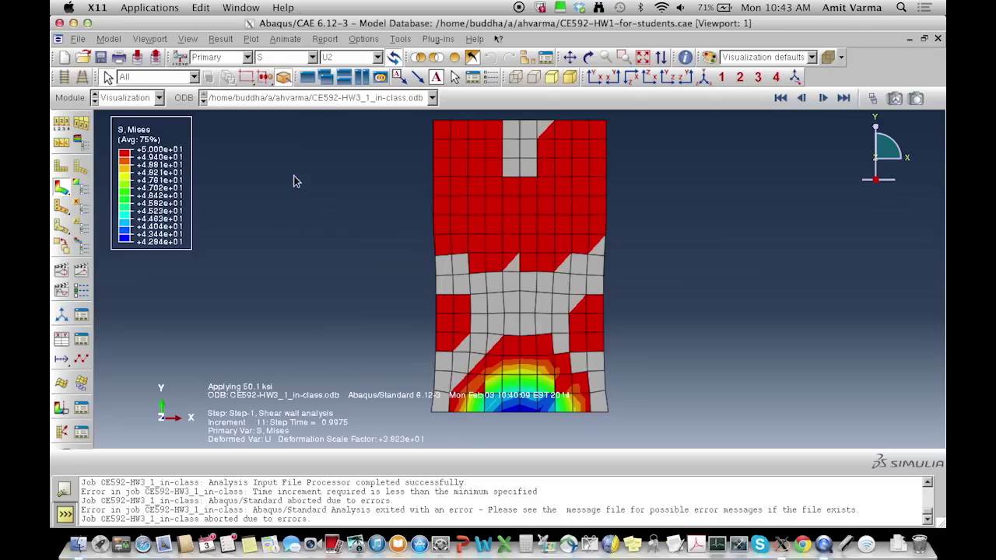
{"action": "left_click", "coordinate": [378, 58]}
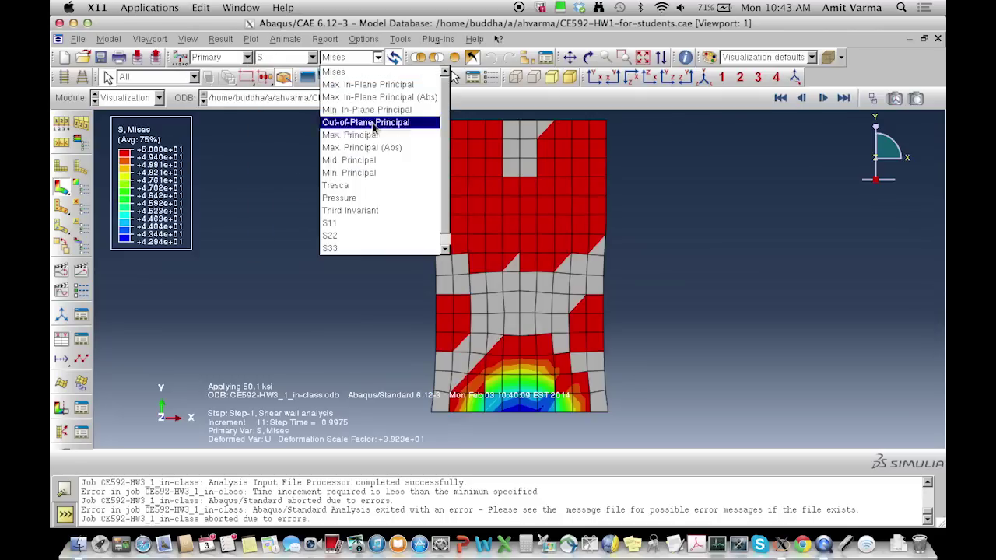
{"action": "left_click", "coordinate": [353, 237]}
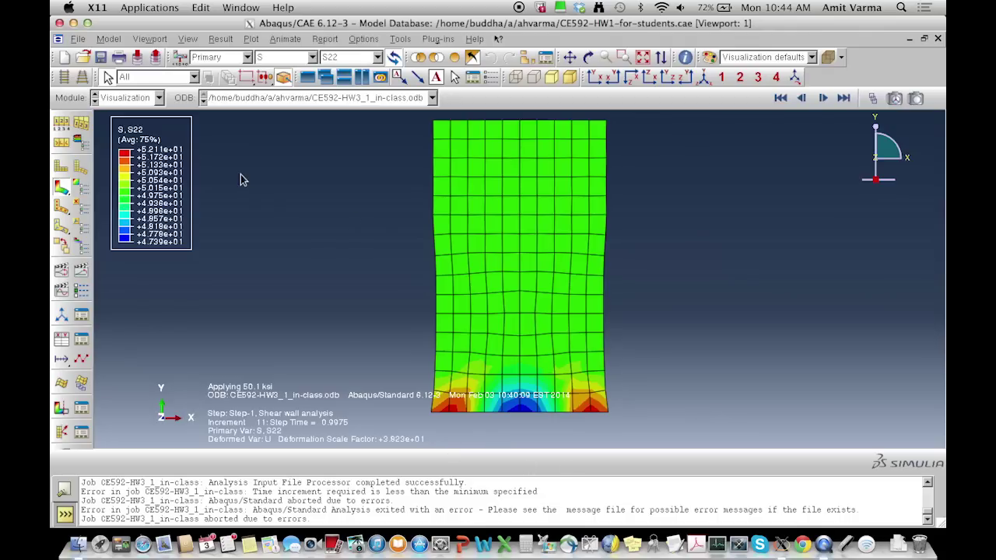
In the Load module, edit boundary condition BC-1 on the wall's bottom edge to release U1, keeping U2 and UR3 fixed
{"action": "left_click", "coordinate": [159, 98]}
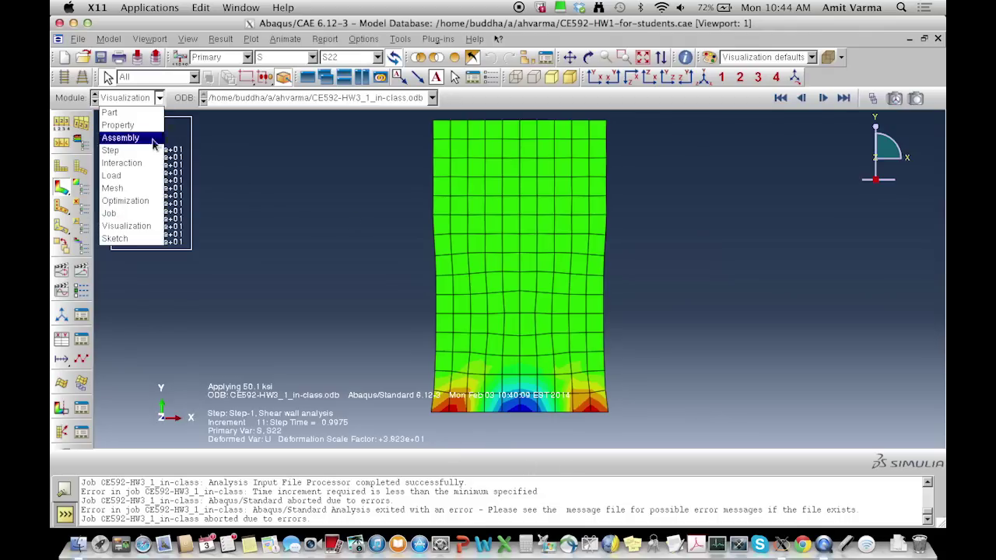
{"action": "left_click", "coordinate": [144, 176]}
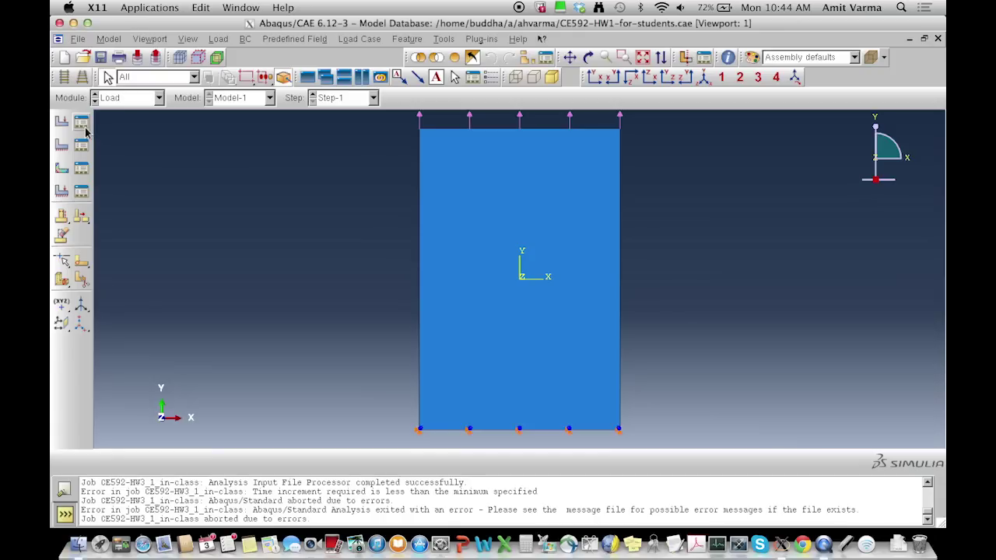
{"action": "left_click", "coordinate": [85, 153]}
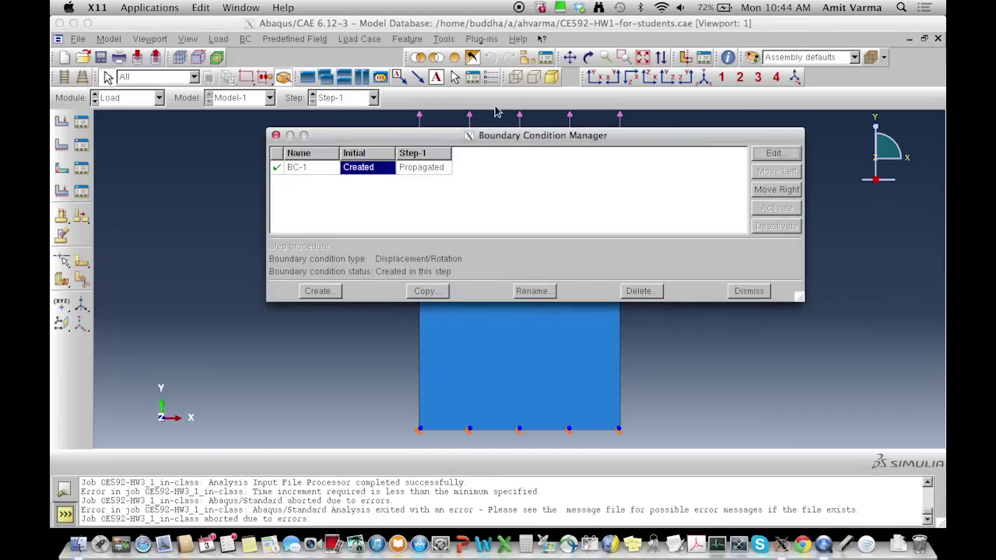
{"action": "left_click", "coordinate": [778, 153]}
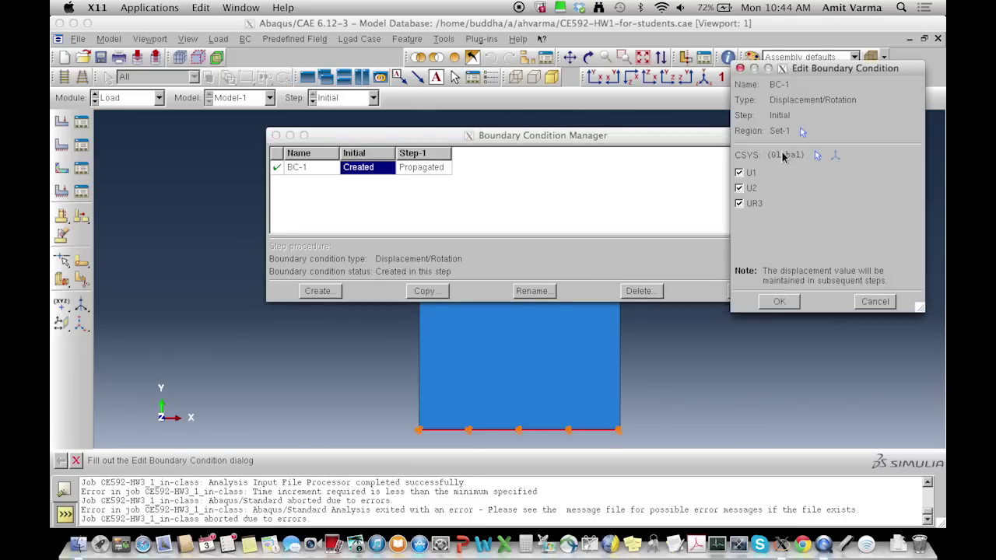
{"action": "left_click", "coordinate": [739, 174]}
{"action": "left_click", "coordinate": [780, 302]}
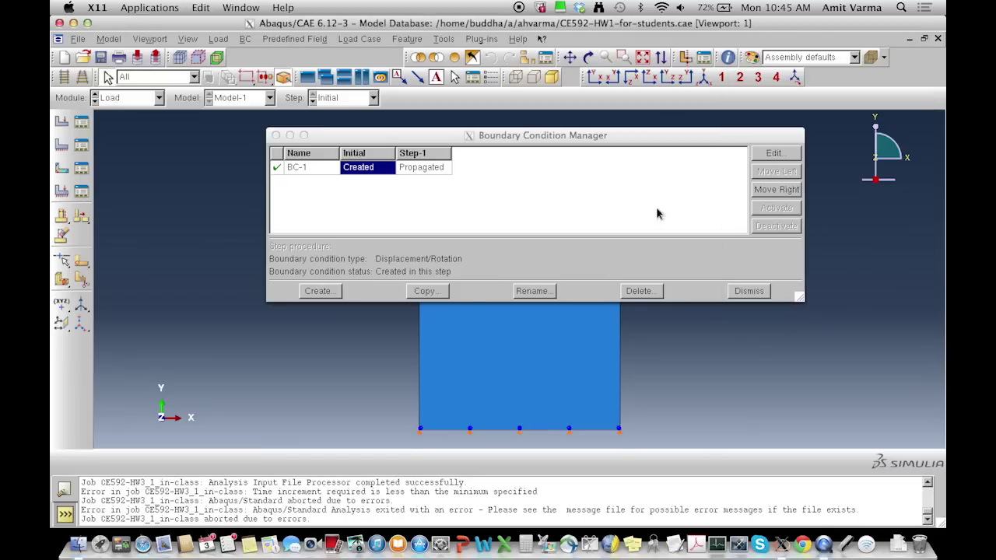
Create a Displacement/Rotation boundary condition in Step-1 on the wall's top edge with U2 set to 1.6
{"action": "left_click_drag", "start_coordinate": [572, 136], "coordinate": [562, 219]}
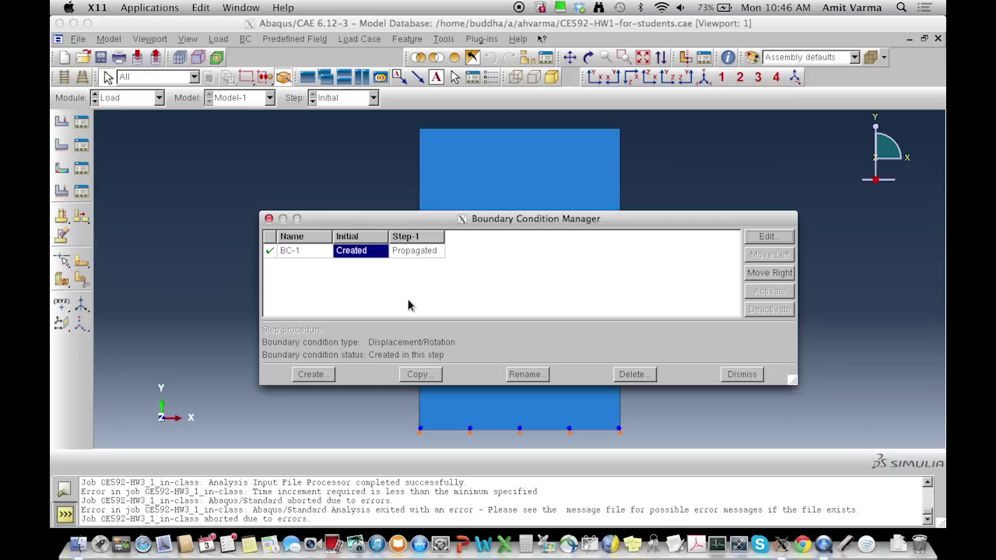
{"action": "left_click", "coordinate": [312, 378]}
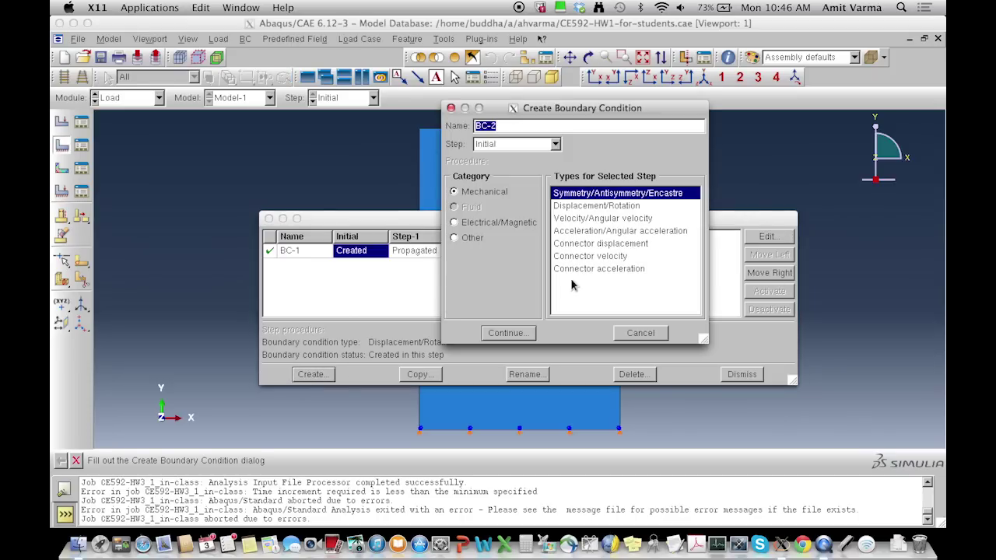
{"action": "left_click", "coordinate": [598, 207]}
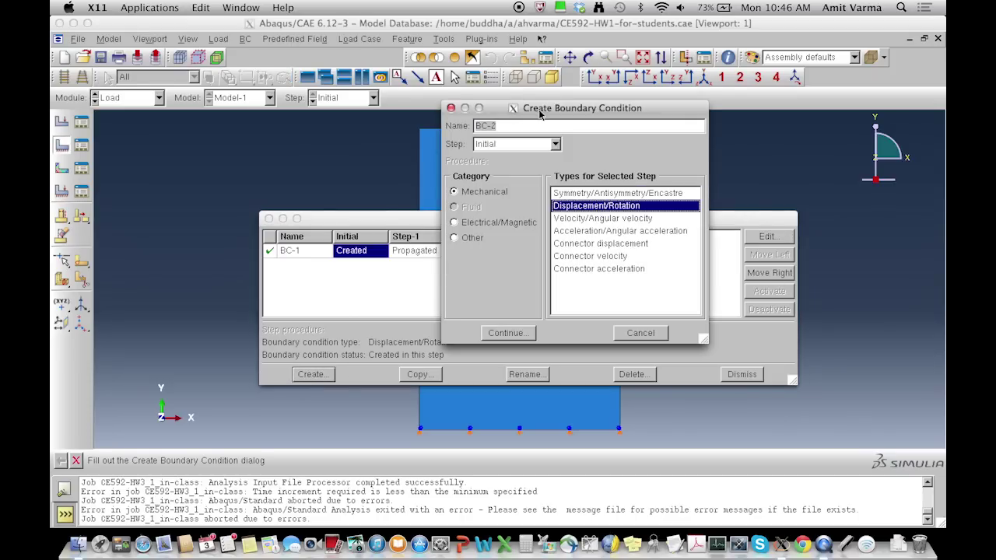
{"action": "left_click", "coordinate": [555, 144]}
{"action": "left_click", "coordinate": [514, 171]}
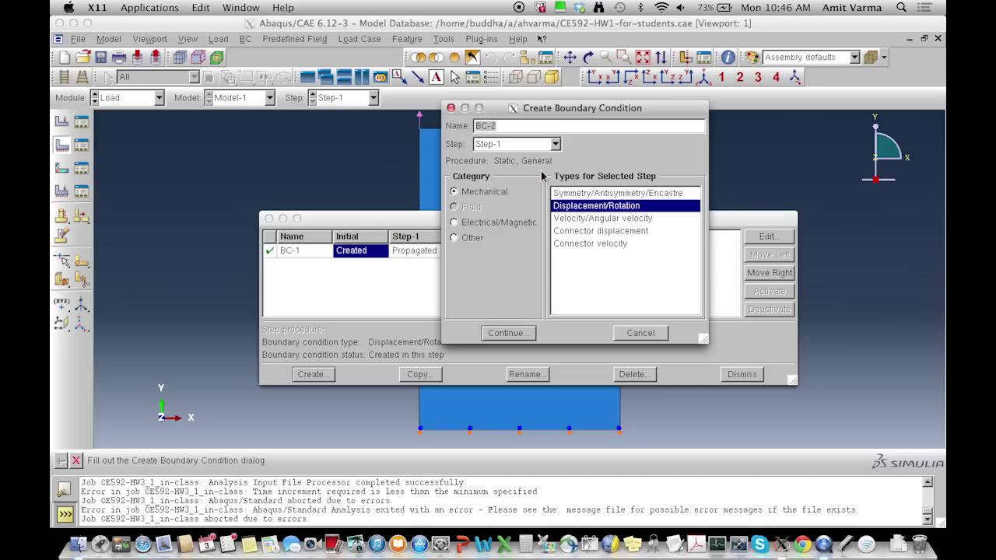
{"action": "left_click", "coordinate": [523, 336]}
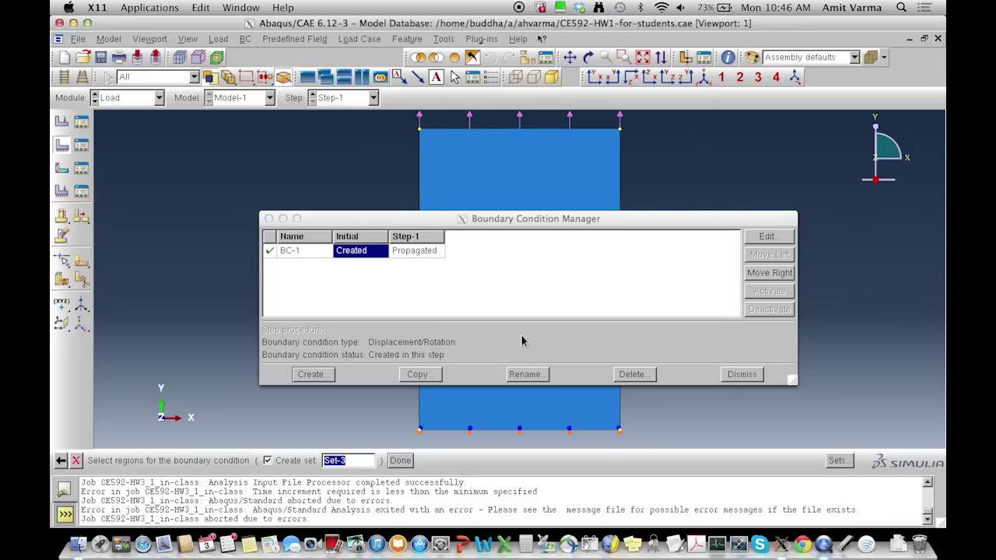
{"action": "left_click", "coordinate": [524, 134]}
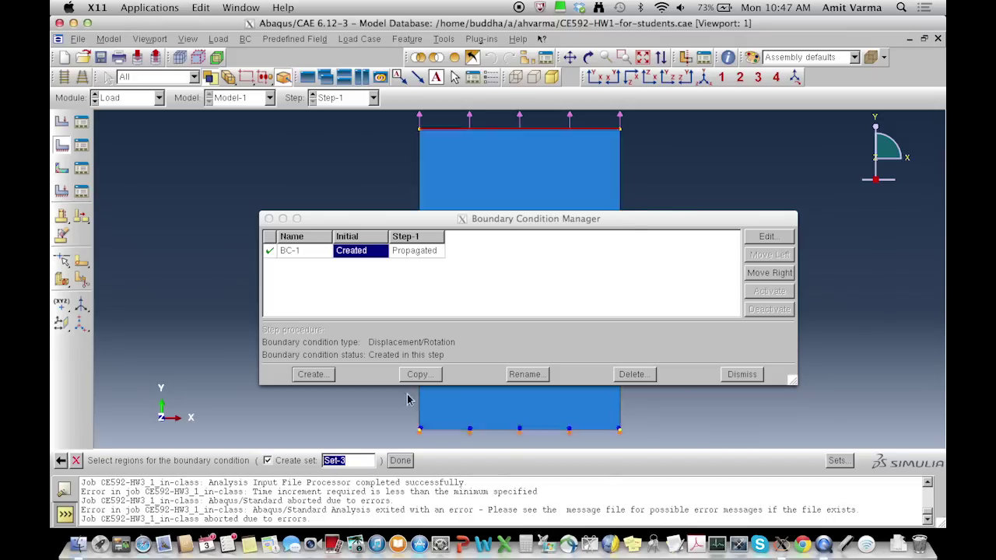
{"action": "left_click", "coordinate": [400, 461]}
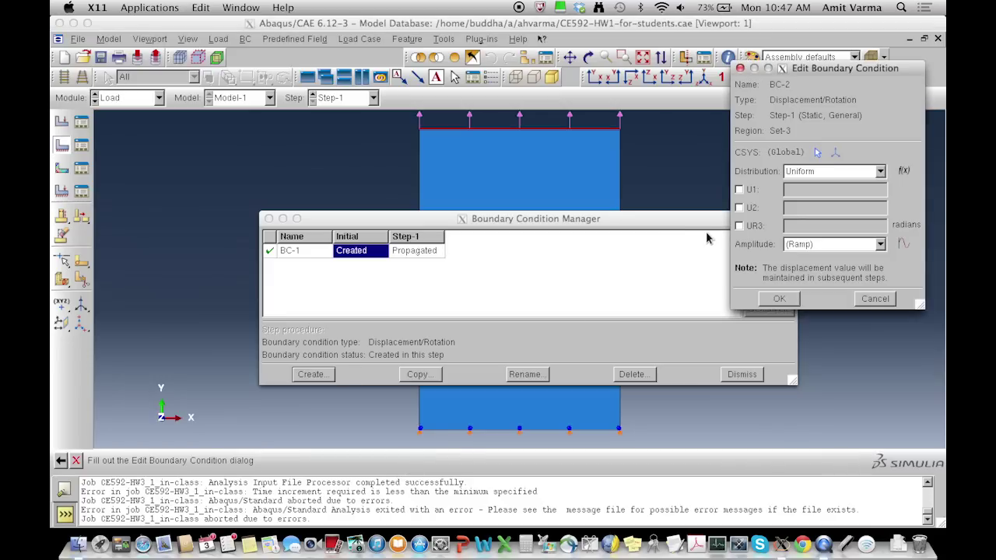
{"action": "left_click", "coordinate": [739, 208]}
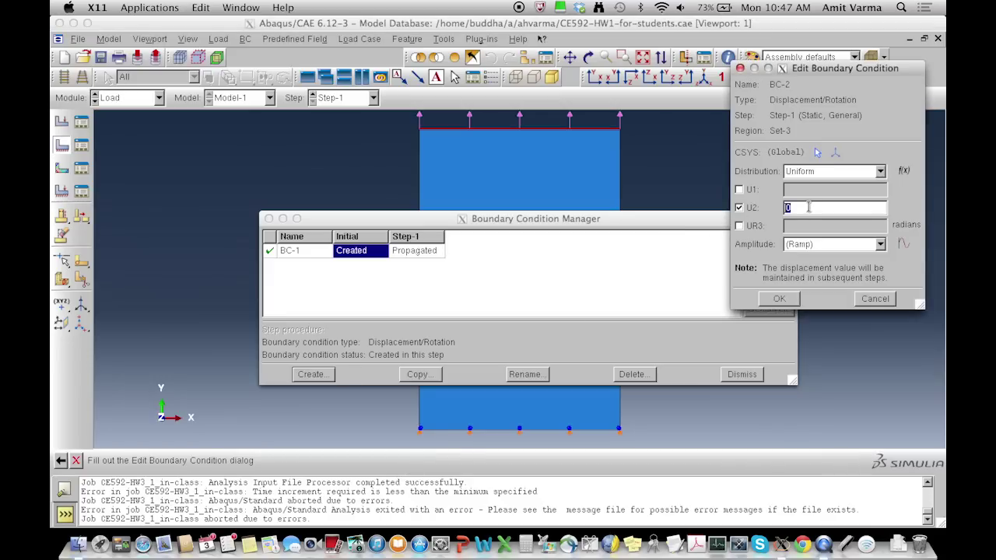
{"action": "type", "text": "1.6"}
{"action": "left_click", "coordinate": [779, 298]}
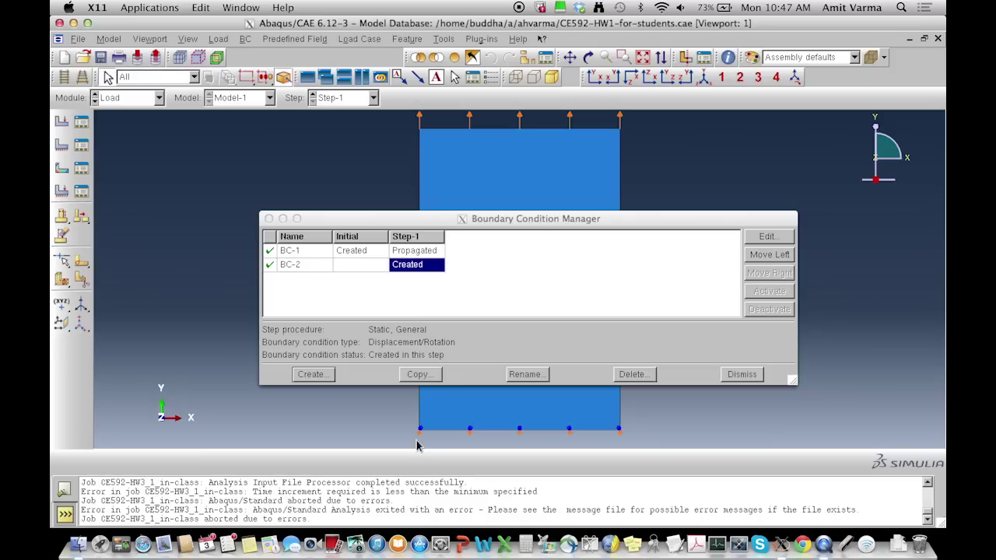
Create a Displacement/Rotation boundary condition in the Initial step fixing U1 at the wall's lower-left corner, and close the manager
{"action": "left_click", "coordinate": [327, 379]}
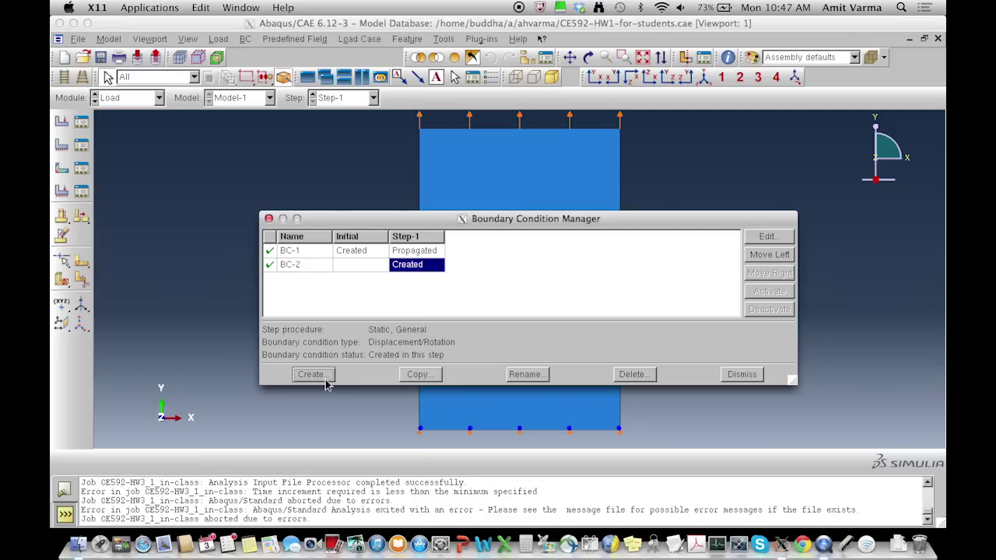
{"action": "left_click", "coordinate": [313, 375]}
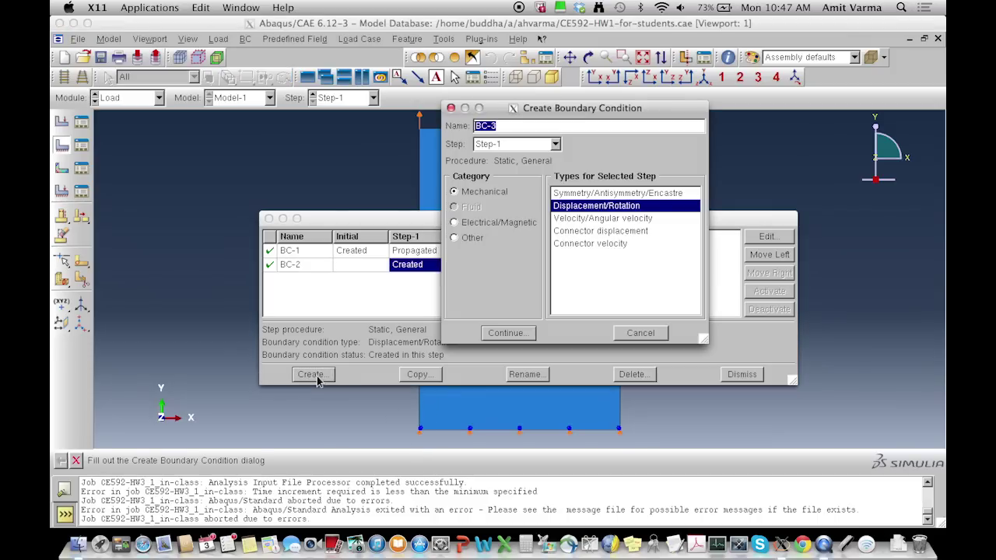
{"action": "left_click", "coordinate": [536, 144]}
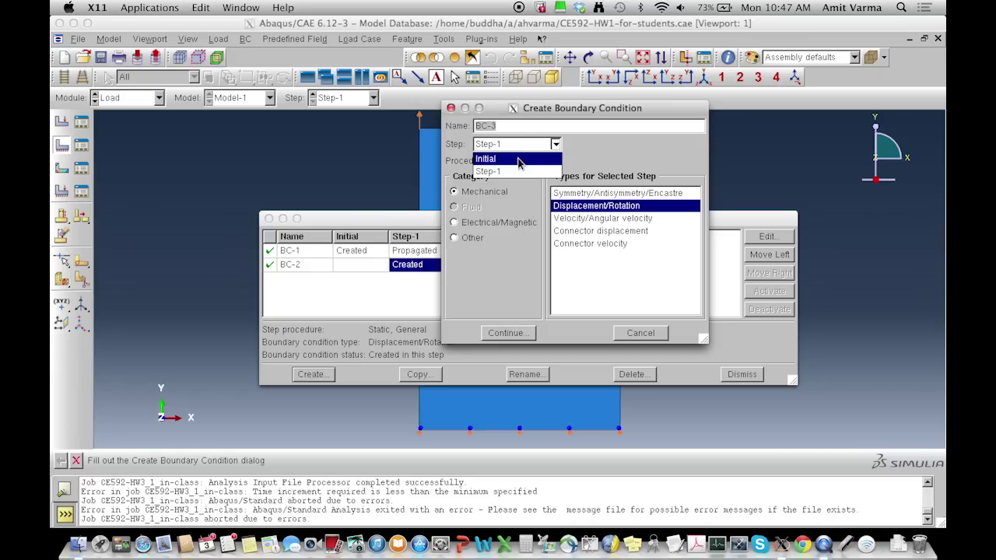
{"action": "left_click", "coordinate": [520, 161]}
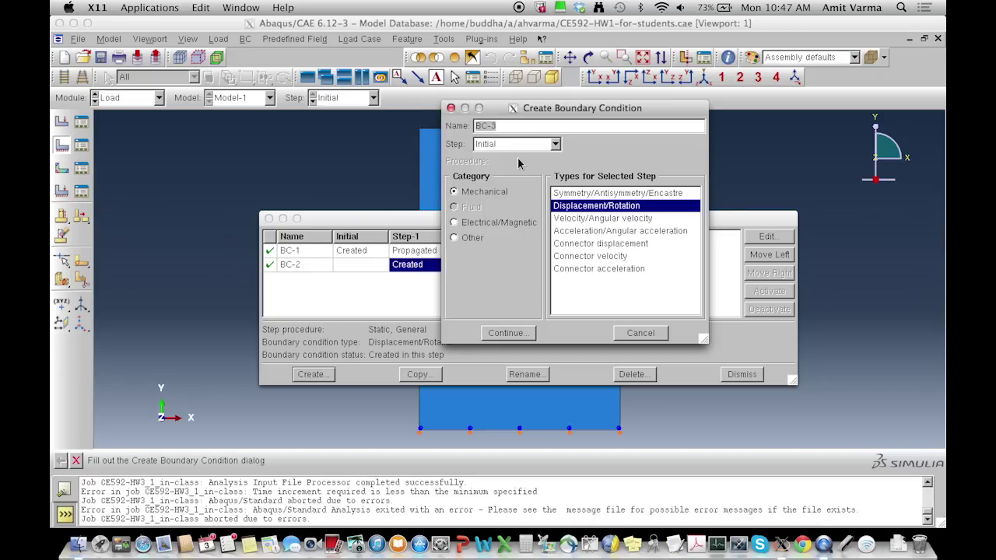
{"action": "left_click", "coordinate": [506, 333]}
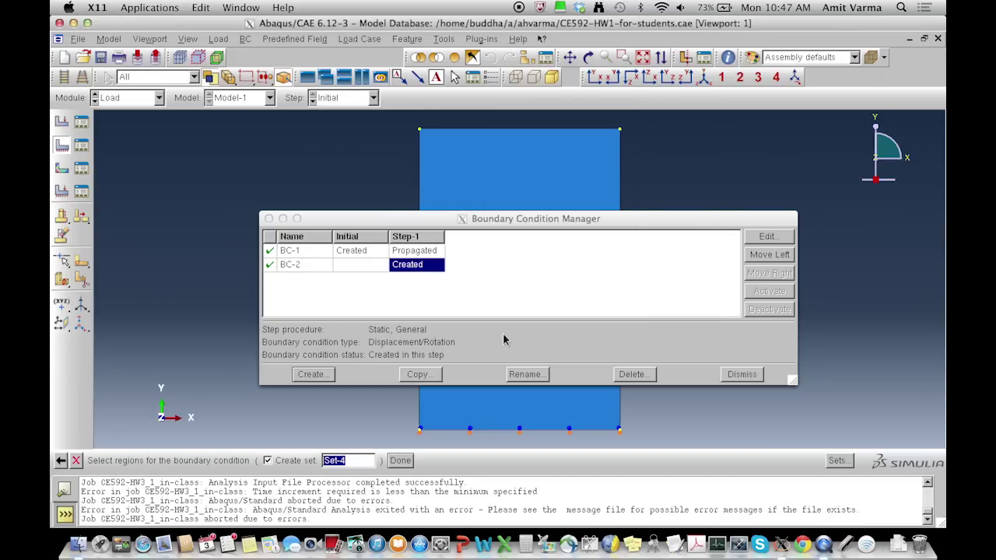
{"action": "left_click", "coordinate": [421, 431]}
{"action": "left_click", "coordinate": [401, 460]}
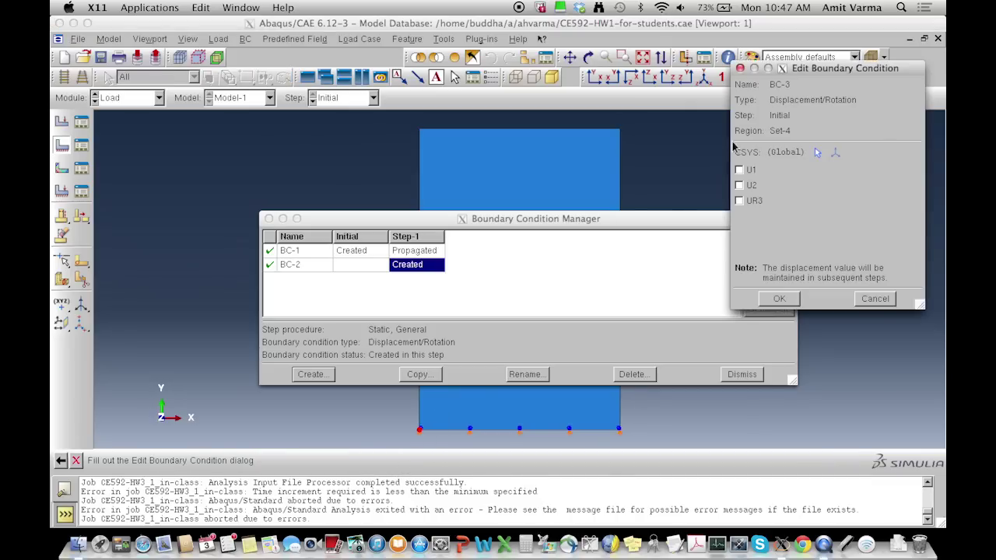
{"action": "left_click", "coordinate": [741, 170]}
{"action": "left_click", "coordinate": [779, 299]}
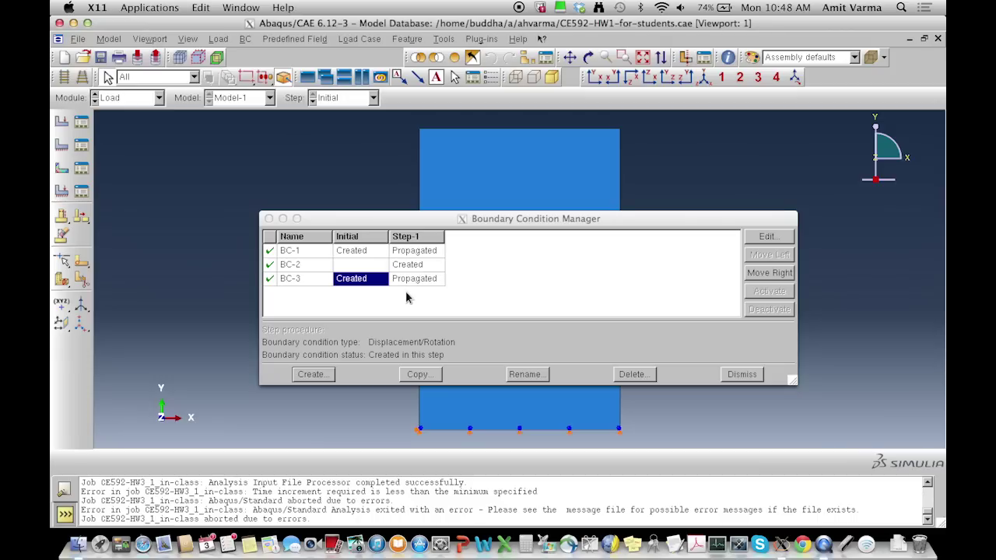
{"action": "left_click", "coordinate": [742, 375]}
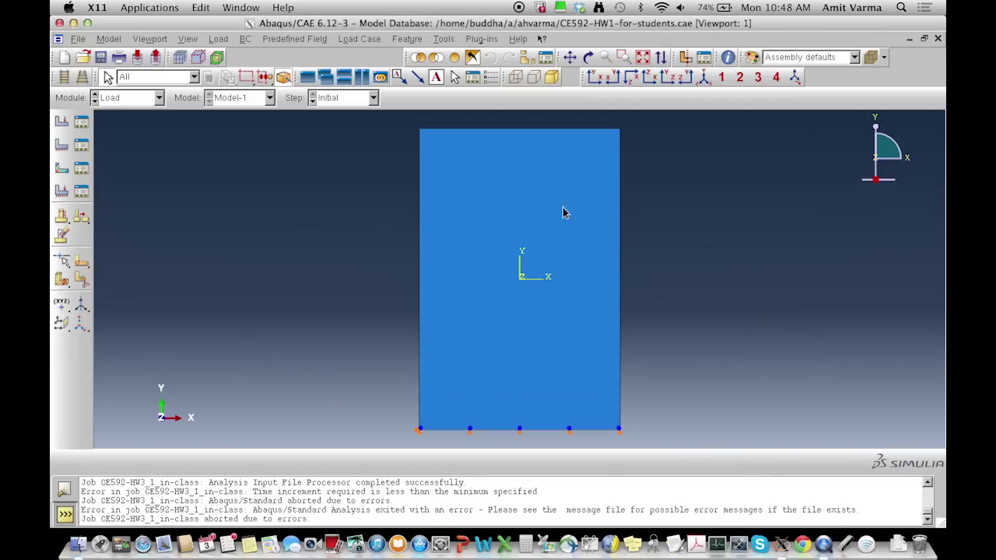
Suppress the surface traction Load-1 and save the model database
{"action": "left_click", "coordinate": [83, 127]}
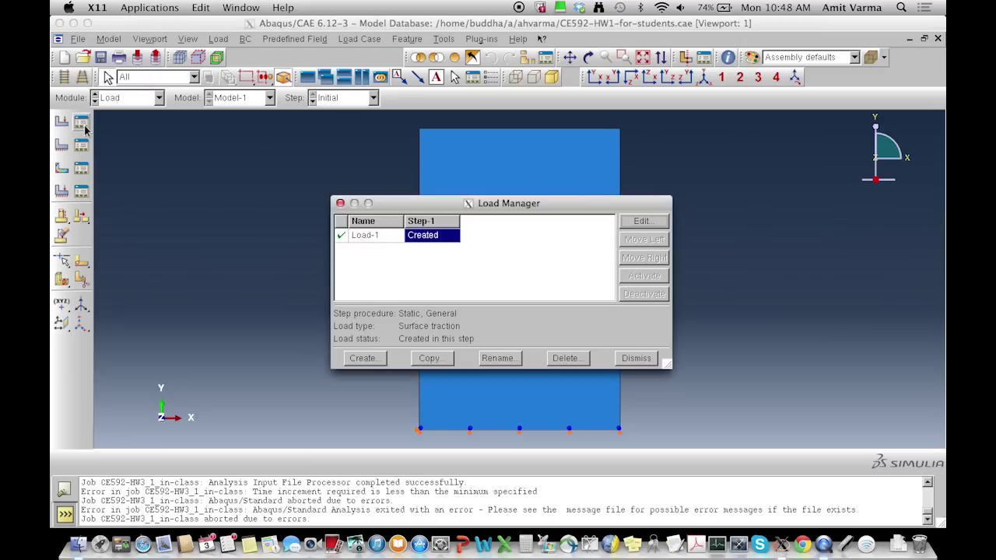
{"action": "left_click", "coordinate": [340, 236]}
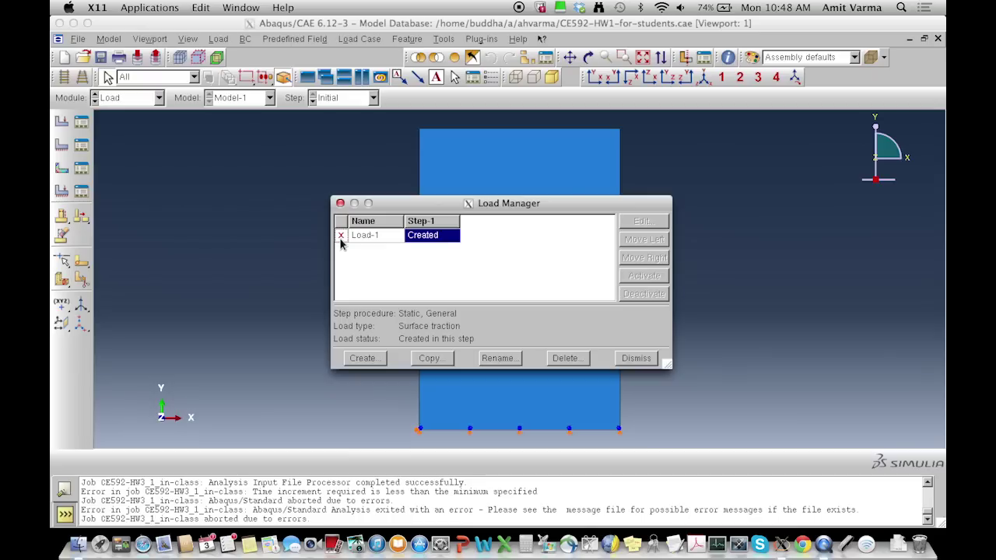
{"action": "left_click", "coordinate": [637, 359]}
{"action": "left_click", "coordinate": [79, 40]}
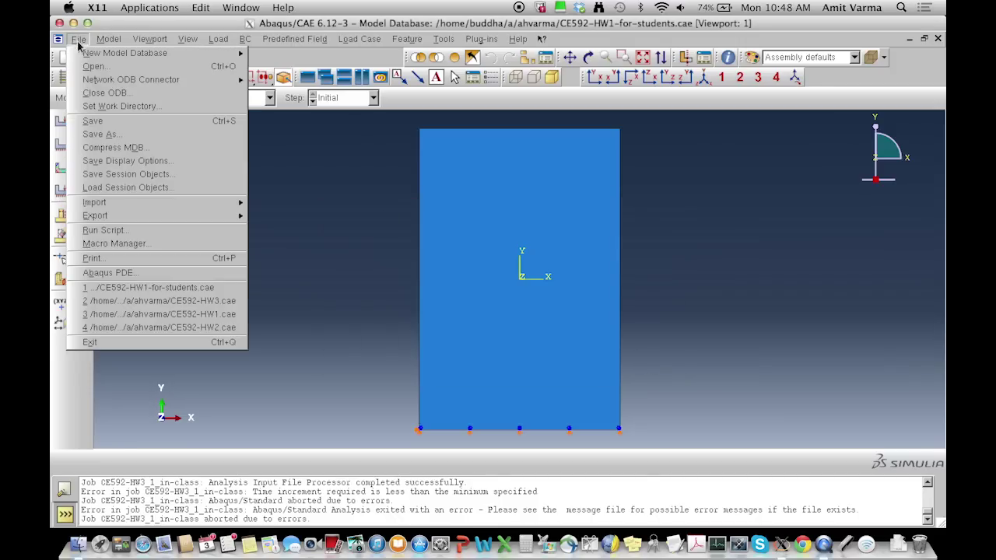
{"action": "left_click", "coordinate": [92, 120]}
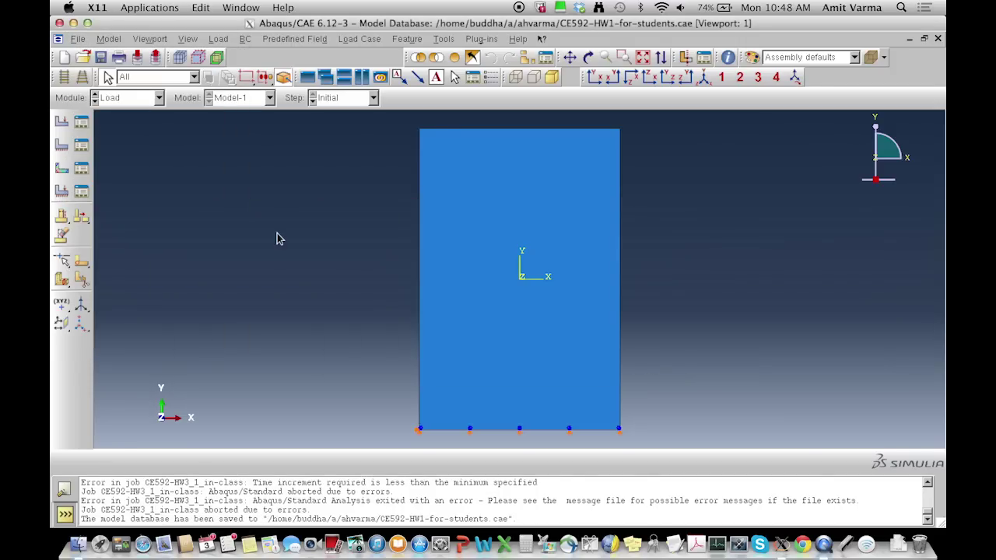
In the Job module, create a new job named CE592-HW3_2_in-class for Model-1
{"action": "left_click", "coordinate": [158, 97]}
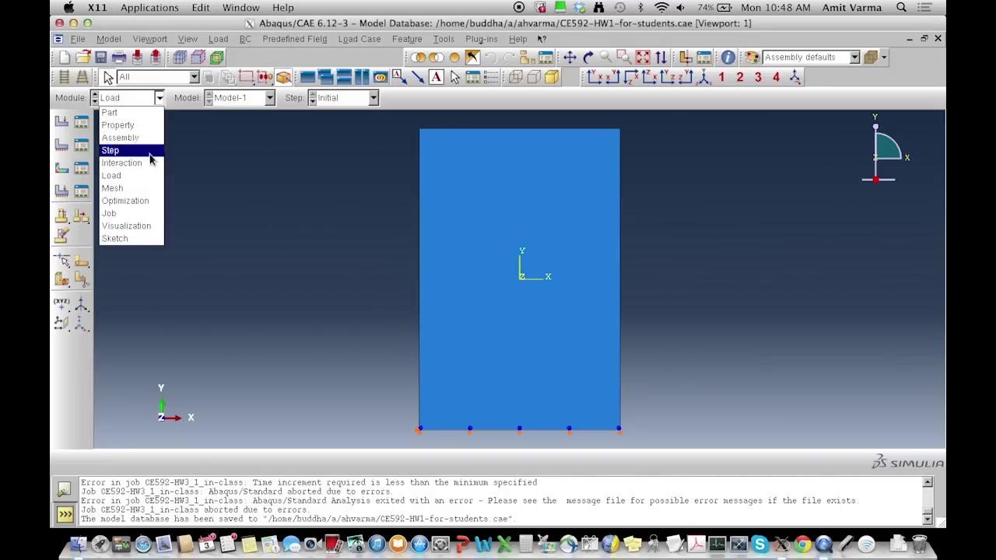
{"action": "left_click", "coordinate": [140, 213]}
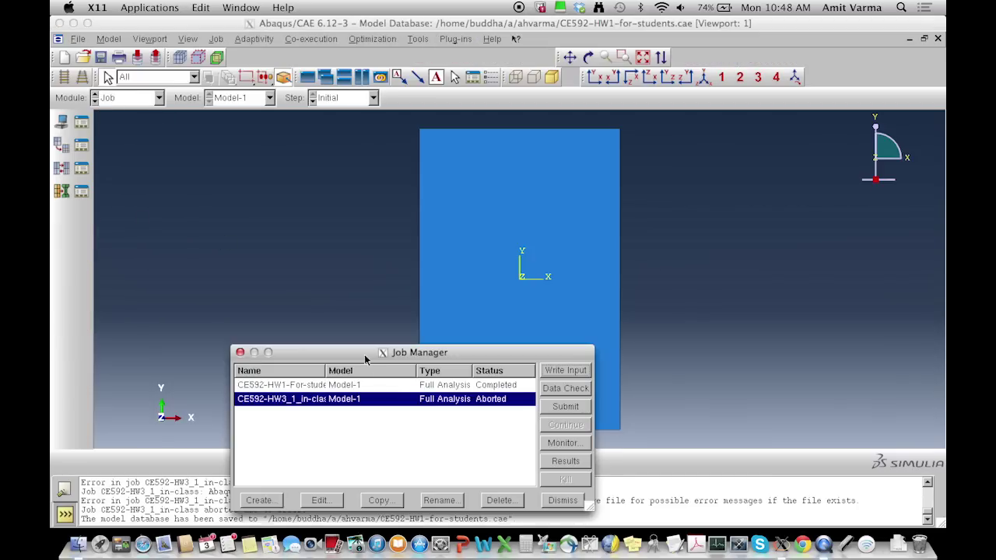
{"action": "left_click", "coordinate": [257, 500]}
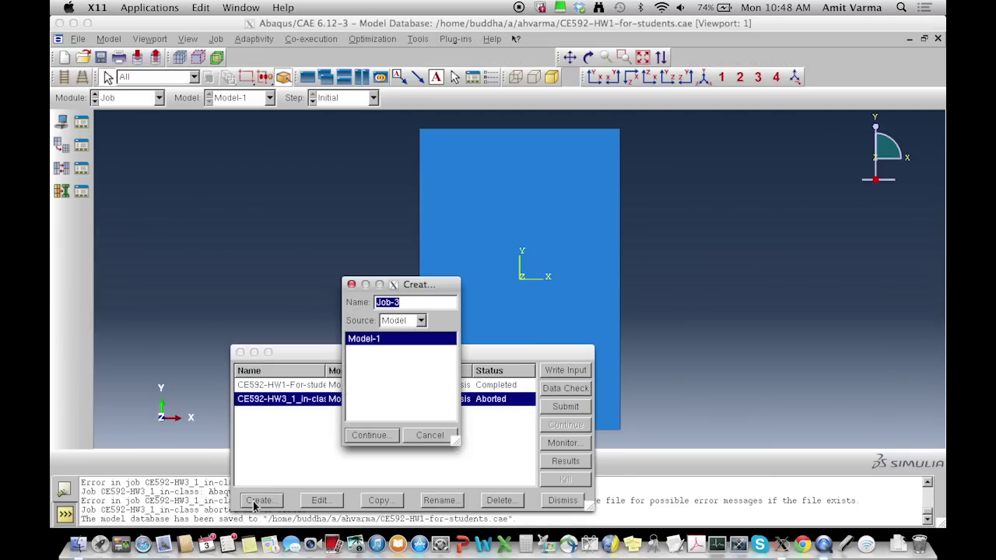
{"action": "type", "text": "CE592-HW3_2_in-cla"}
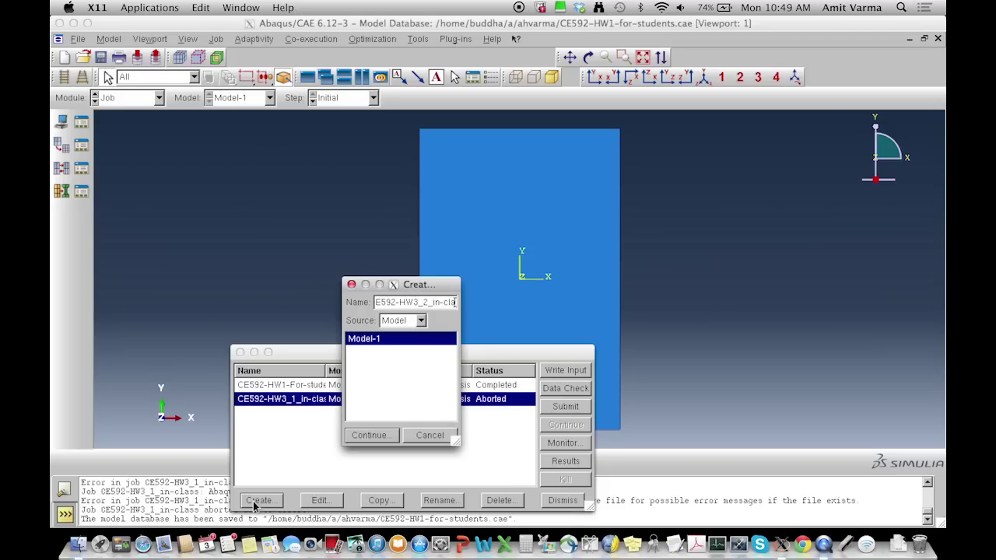
{"action": "type", "text": "ss"}
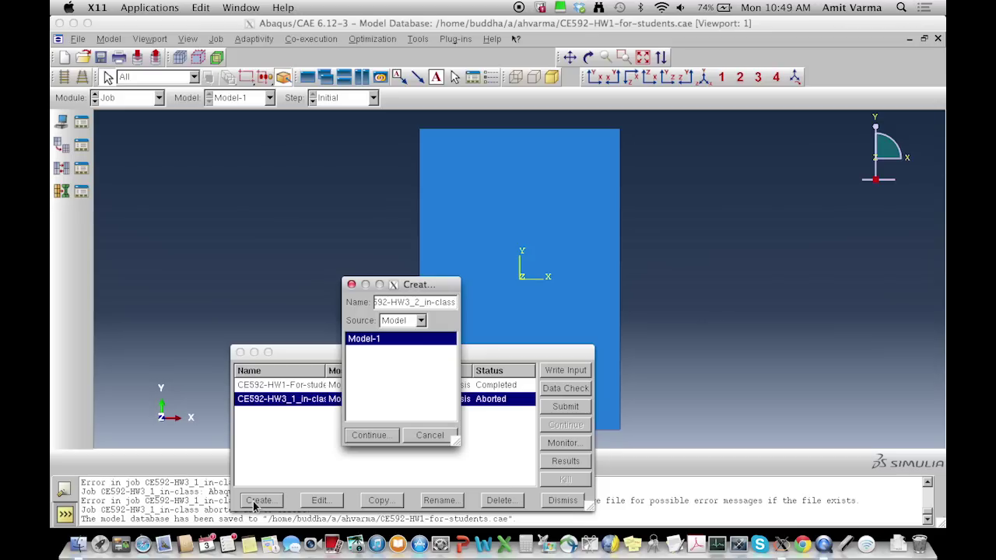
{"action": "left_click", "coordinate": [371, 436]}
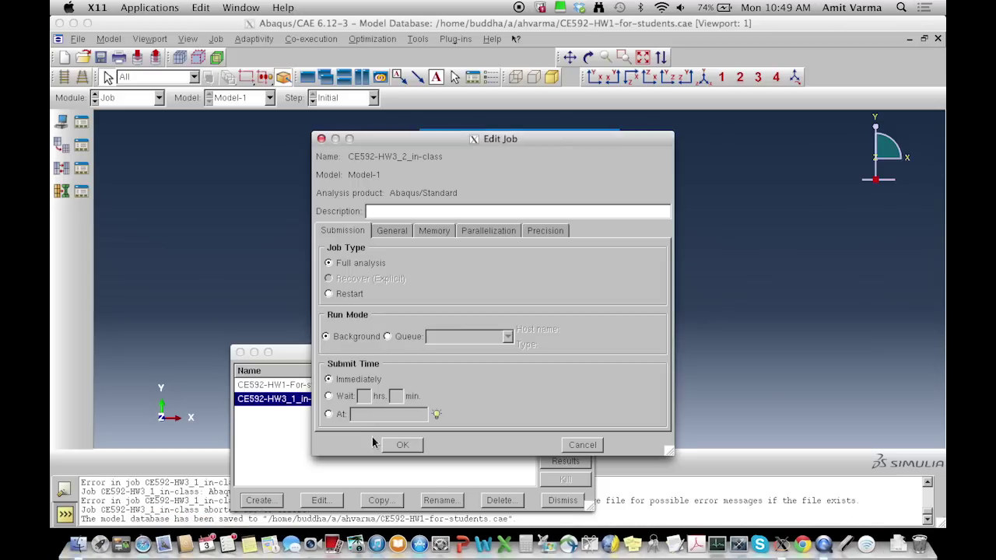
Give the job the description "Analysis with displacement = 1.8 in." and accept the default job settings
{"action": "type", "text": "Analysis with displacement ="}
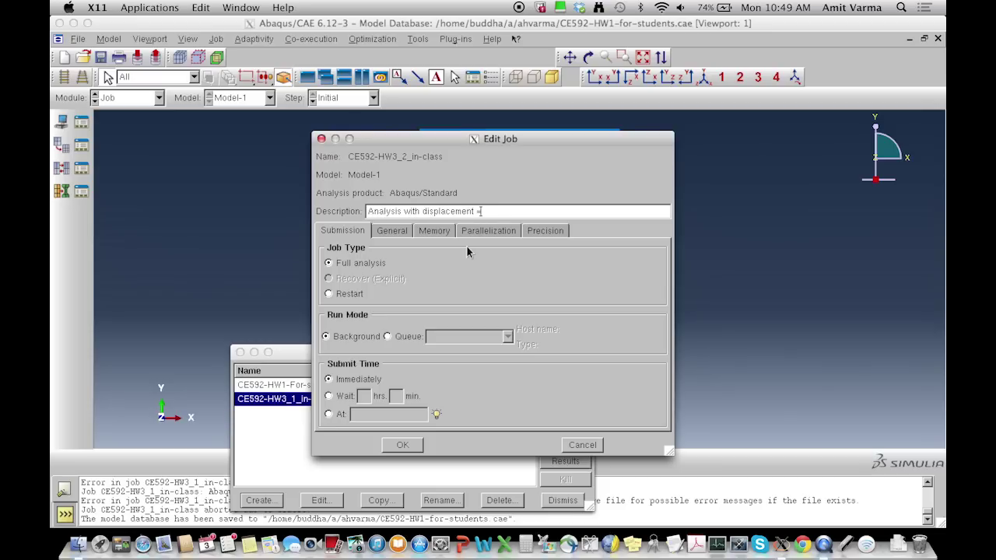
{"action": "type", "text": " 0."}
{"action": "key", "text": "BackSpace"}
{"action": "key", "text": "BackSpace"}
{"action": "type", "text": "1.8 in."}
{"action": "left_click", "coordinate": [402, 445]}
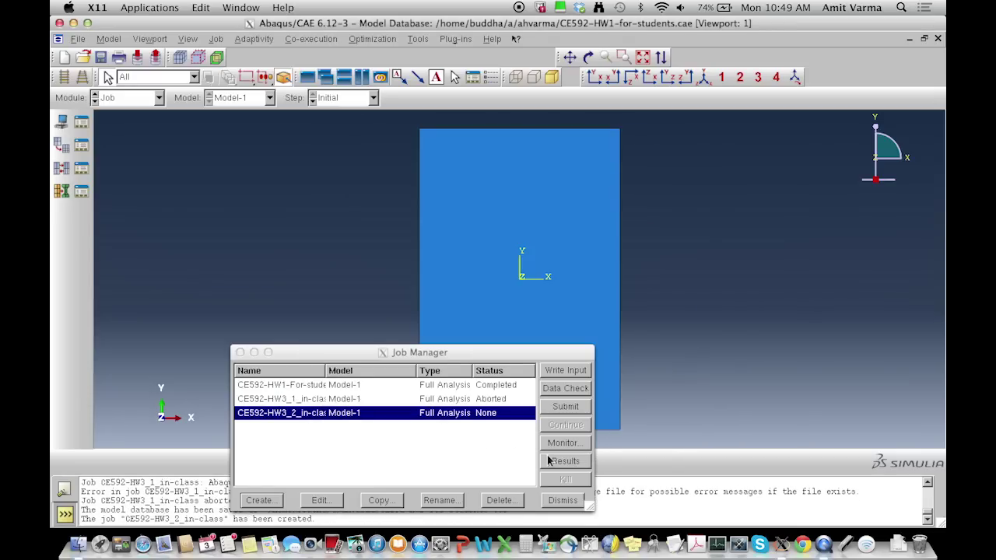
Submit job CE592-HW3_2_in-class for analysis and open its monitor
{"action": "left_click", "coordinate": [565, 406]}
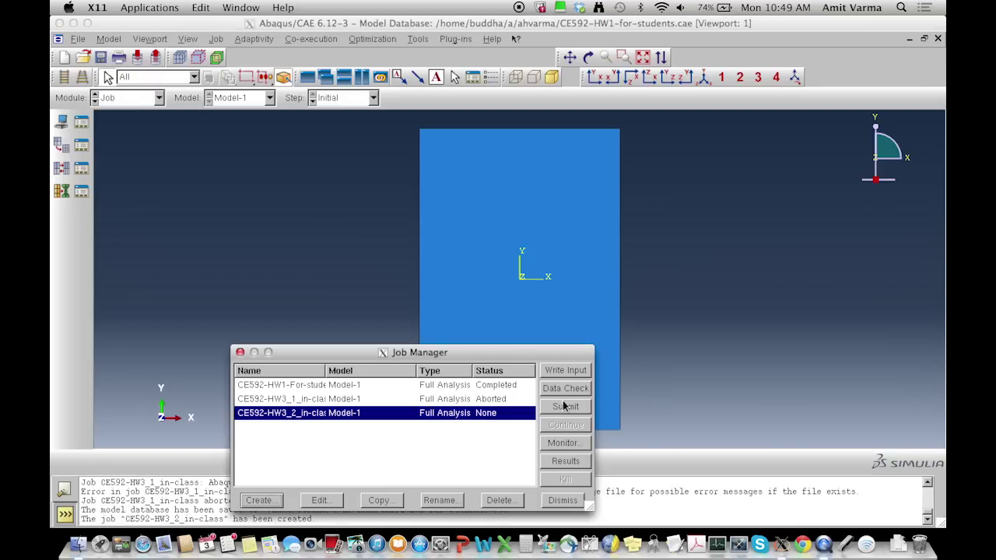
{"action": "left_click", "coordinate": [569, 445]}
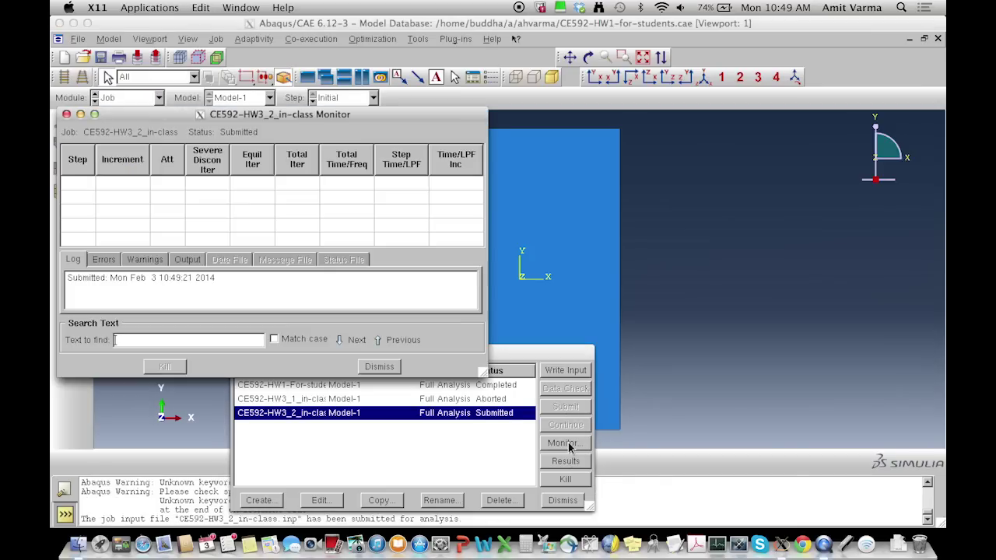
{"action": "left_click", "coordinate": [825, 539]}
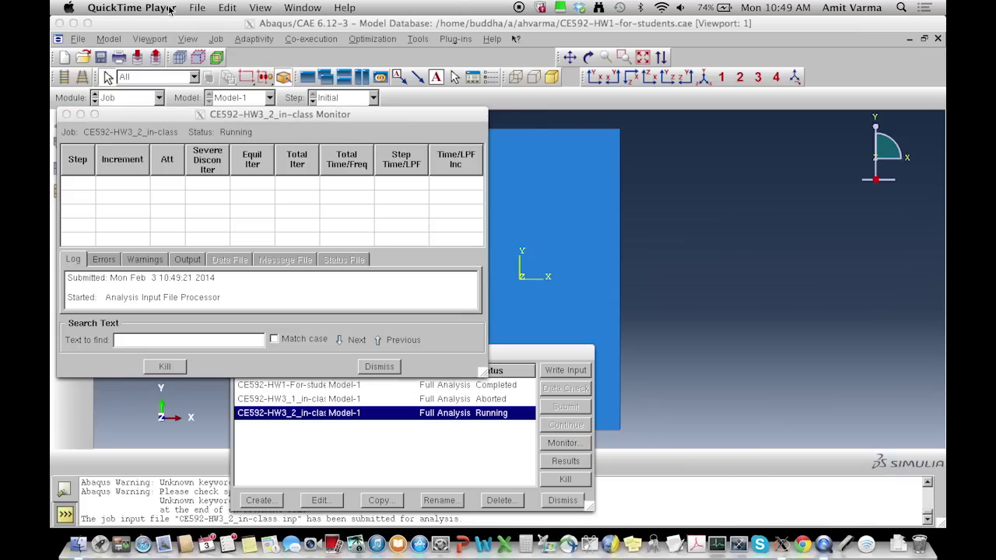
{"action": "left_click", "coordinate": [196, 8]}
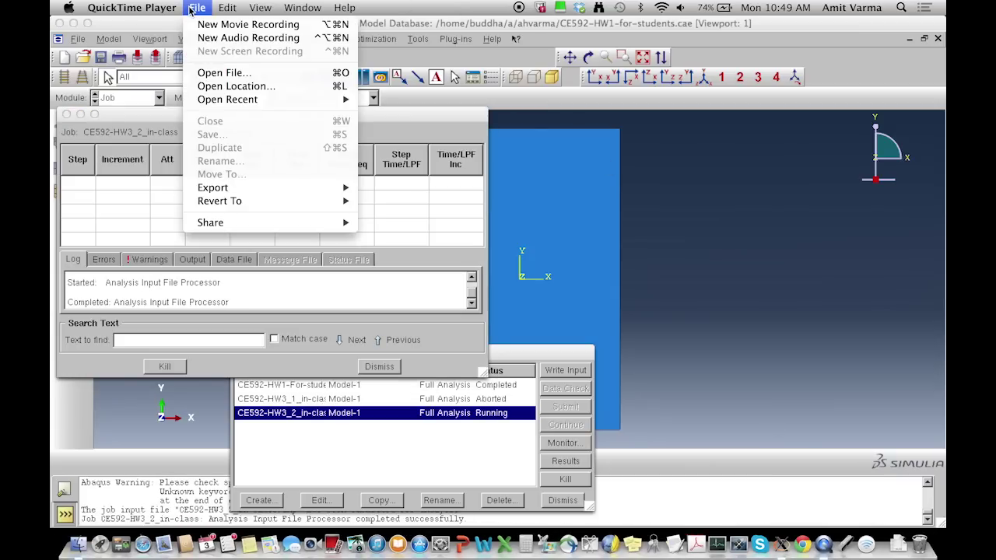
{"action": "left_click", "coordinate": [190, 11]}
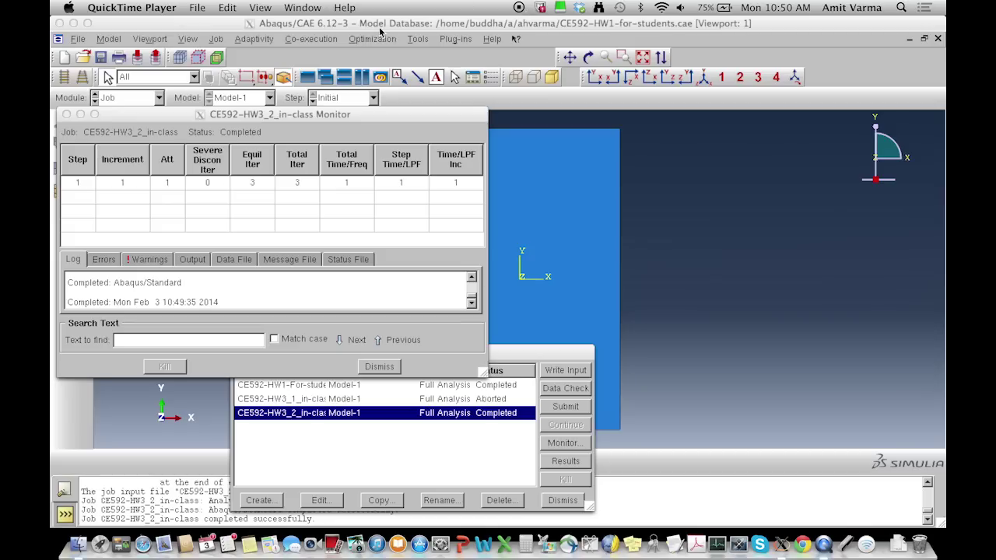
Close the job monitor and open the results of job CE592-HW3_2_in-class
{"action": "left_click", "coordinate": [380, 366]}
{"action": "left_click", "coordinate": [380, 366]}
{"action": "left_click", "coordinate": [574, 446]}
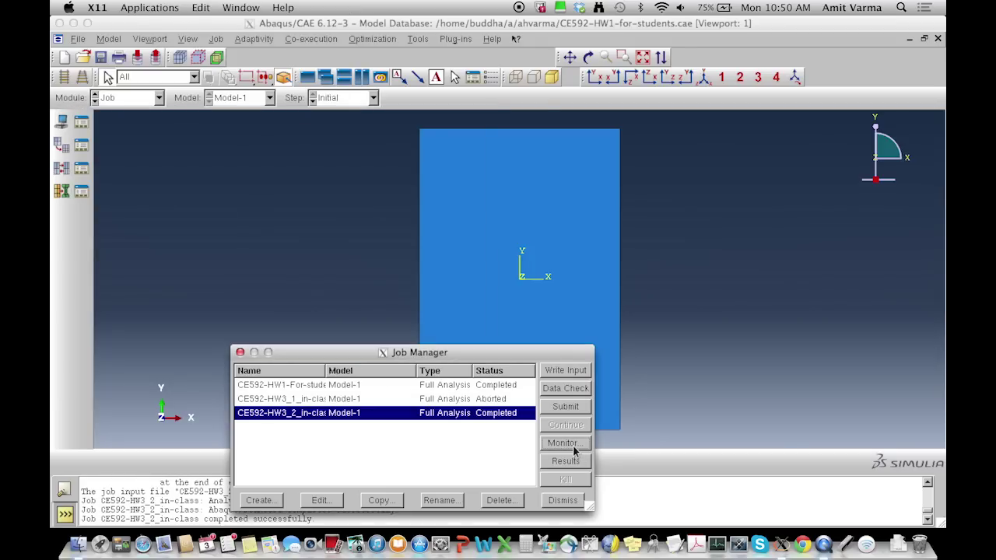
{"action": "left_click", "coordinate": [381, 366]}
{"action": "left_click", "coordinate": [564, 462]}
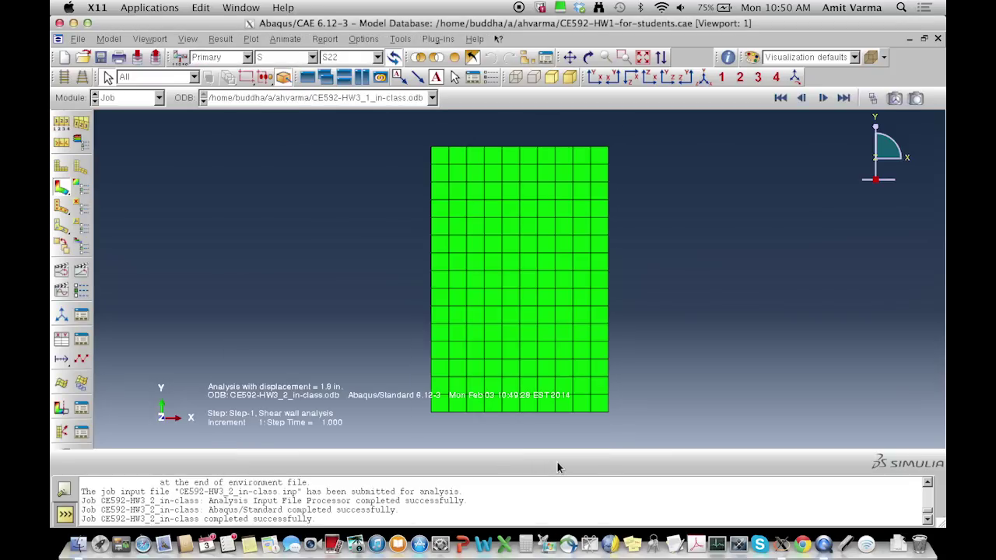
Plot the wall's deformed shape and compare it with the undeformed shape superimposed, ending the overlay again
{"action": "left_click", "coordinate": [81, 168]}
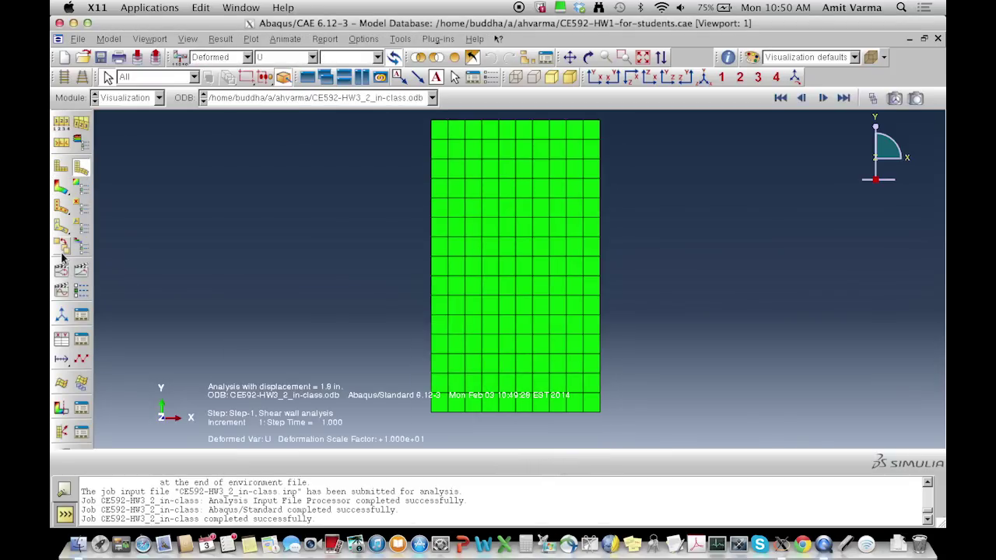
{"action": "left_click", "coordinate": [59, 169]}
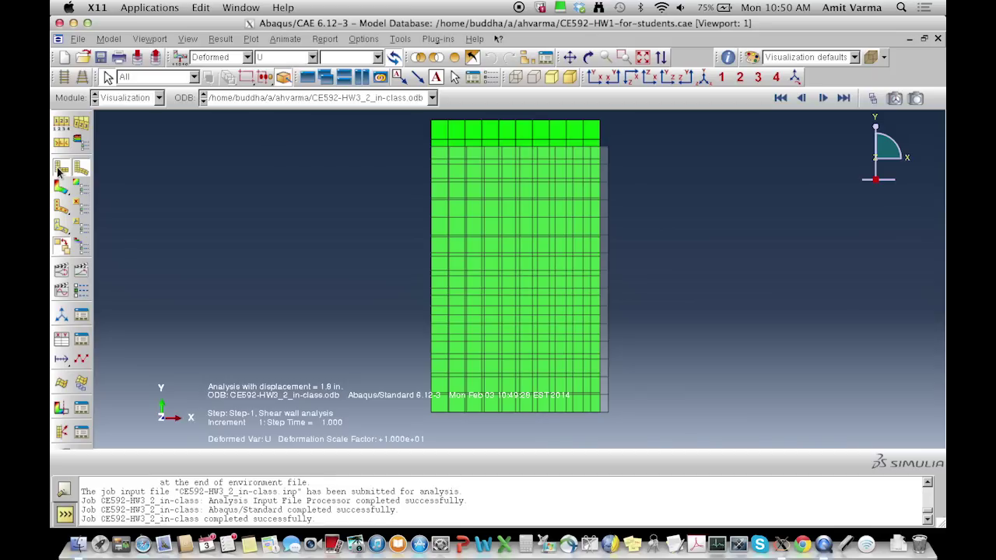
{"action": "left_click", "coordinate": [58, 257]}
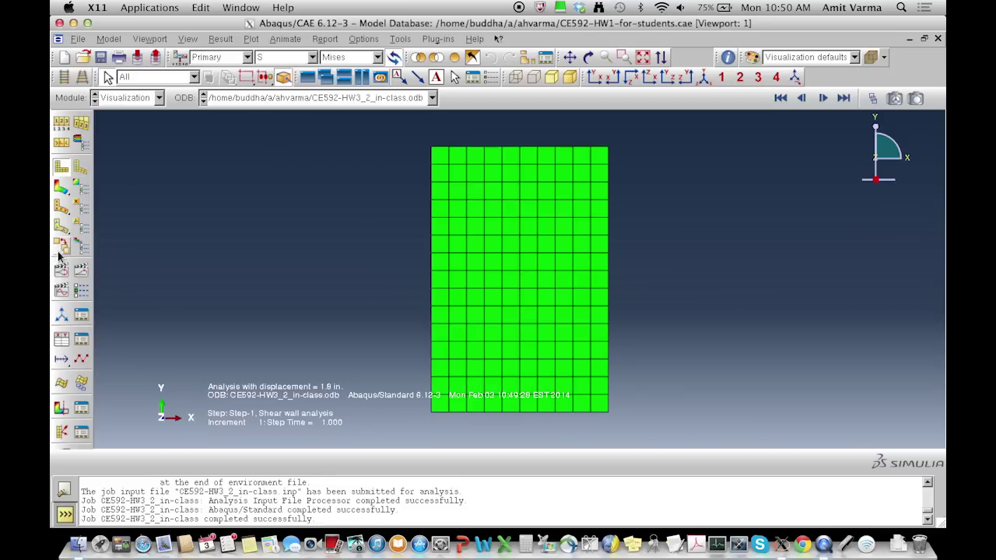
Plot the S22 stress contours on the deformed wall and also view the same component as symbols
{"action": "left_click", "coordinate": [63, 187]}
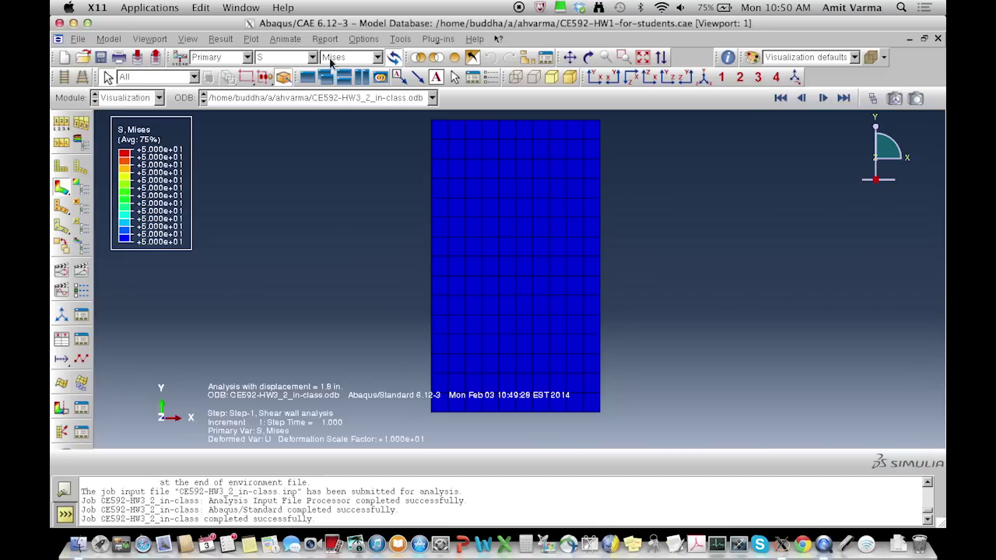
{"action": "left_click", "coordinate": [376, 57]}
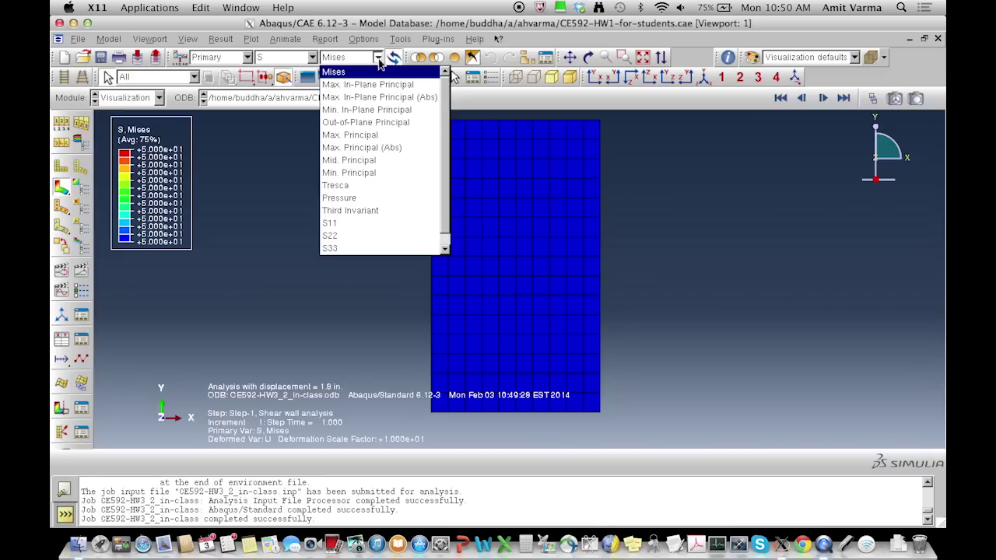
{"action": "left_click", "coordinate": [364, 236]}
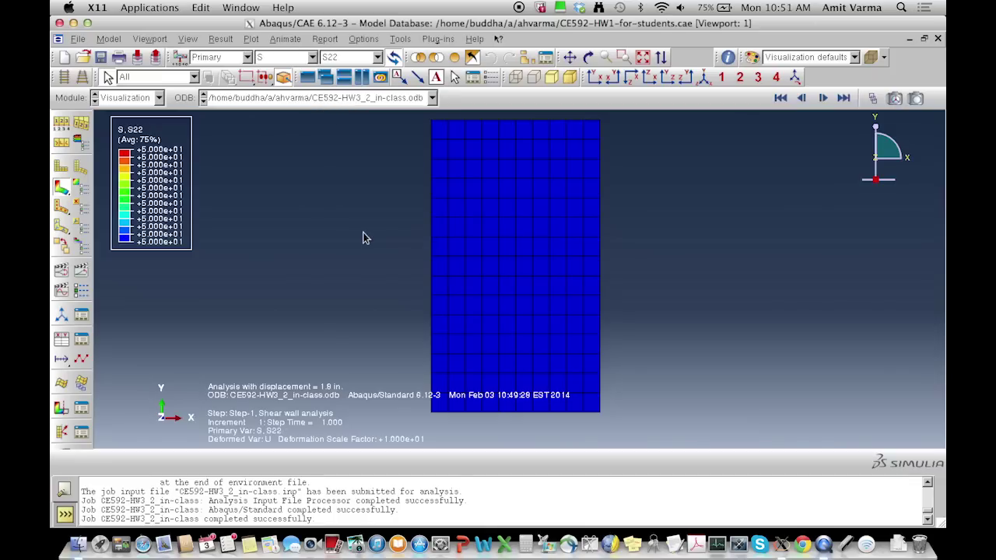
{"action": "left_click", "coordinate": [63, 217]}
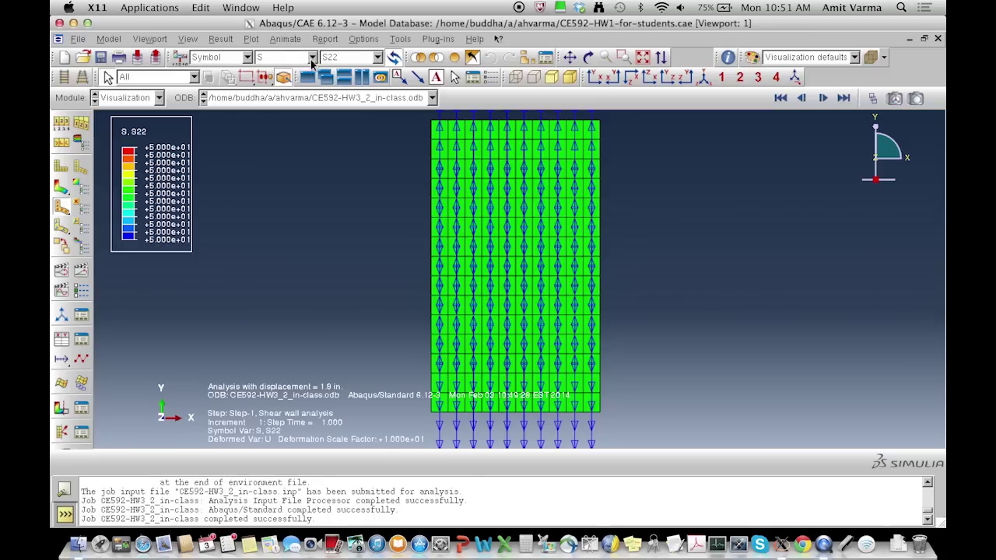
{"action": "left_click", "coordinate": [62, 187]}
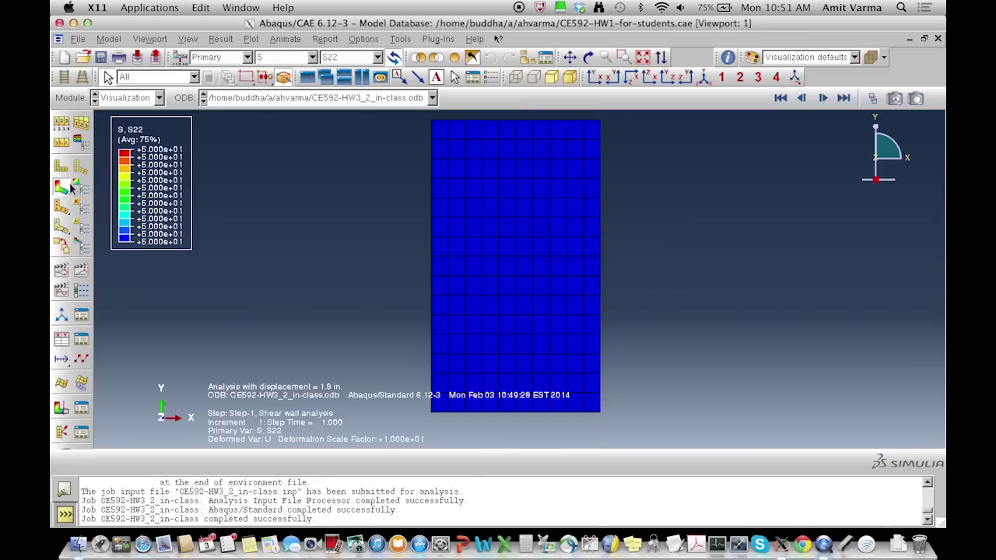
Change the contour plot to the strain component E22
{"action": "left_click", "coordinate": [312, 57]}
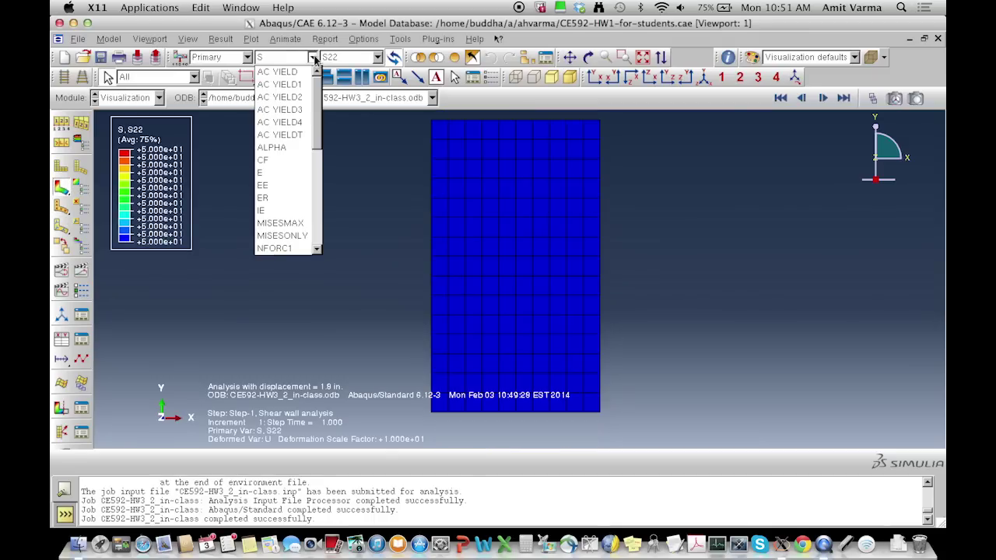
{"action": "left_click", "coordinate": [276, 174]}
{"action": "left_click", "coordinate": [379, 57]}
{"action": "left_click", "coordinate": [351, 186]}
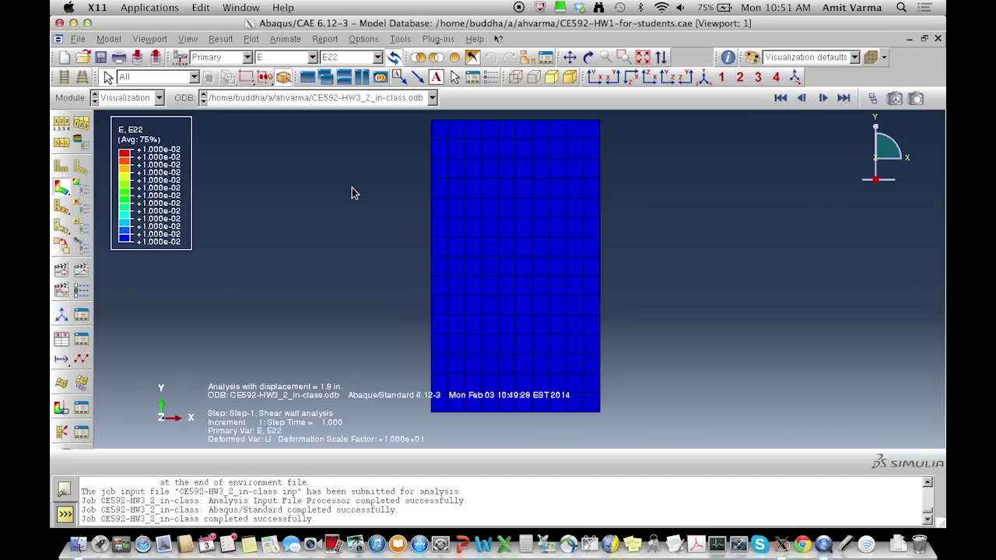
Start creating XY data with ODB field output as the source
{"action": "left_click", "coordinate": [399, 39]}
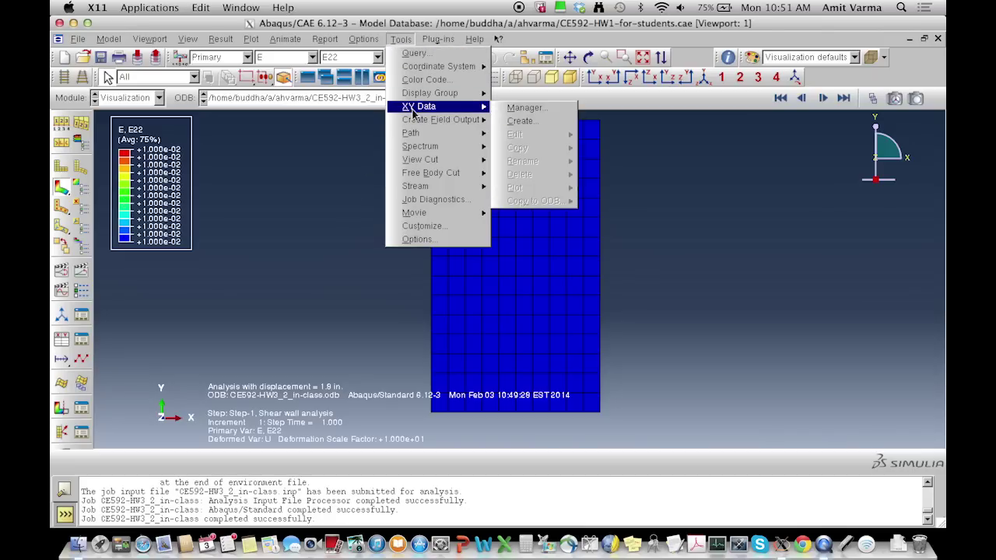
{"action": "mouse_move", "coordinate": [478, 106]}
{"action": "left_click", "coordinate": [513, 120]}
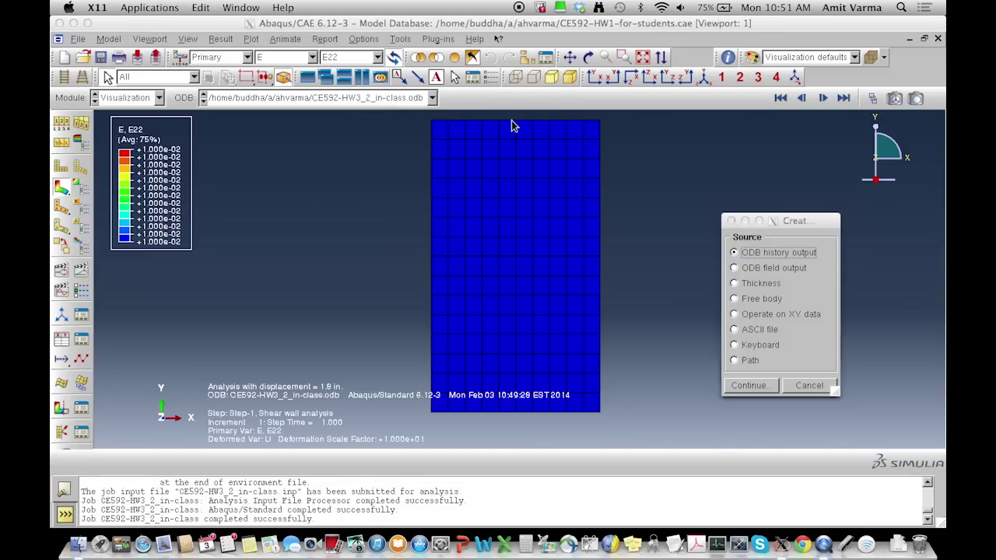
{"action": "left_click", "coordinate": [734, 268]}
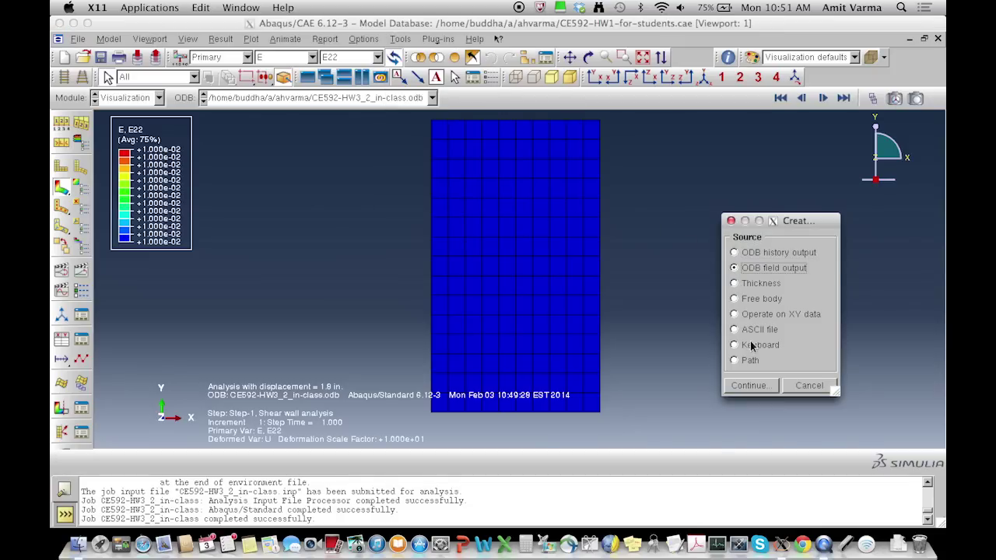
{"action": "left_click", "coordinate": [748, 386]}
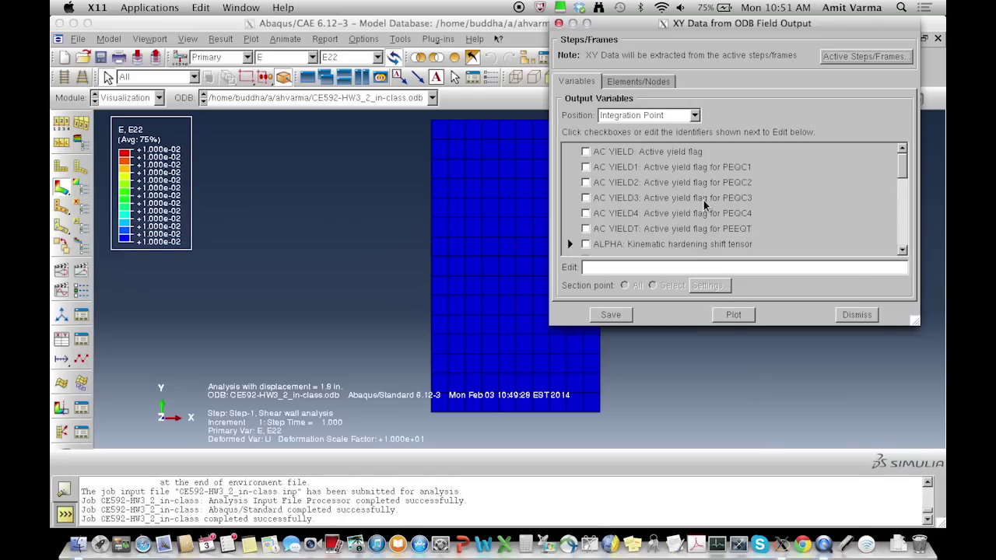
Keep the output position at Integration Point and select strain component E22 as an output variable
{"action": "left_click", "coordinate": [682, 118]}
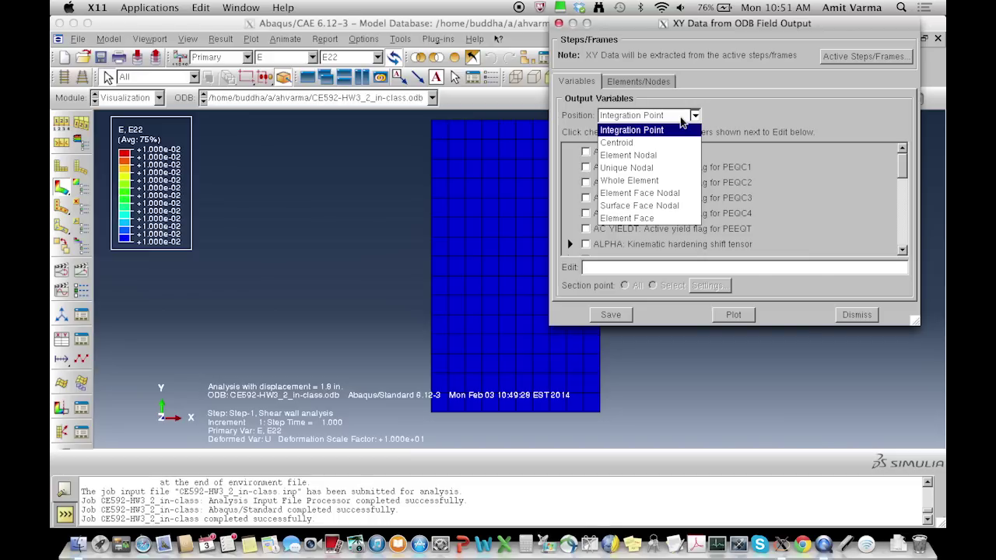
{"action": "left_click", "coordinate": [682, 118]}
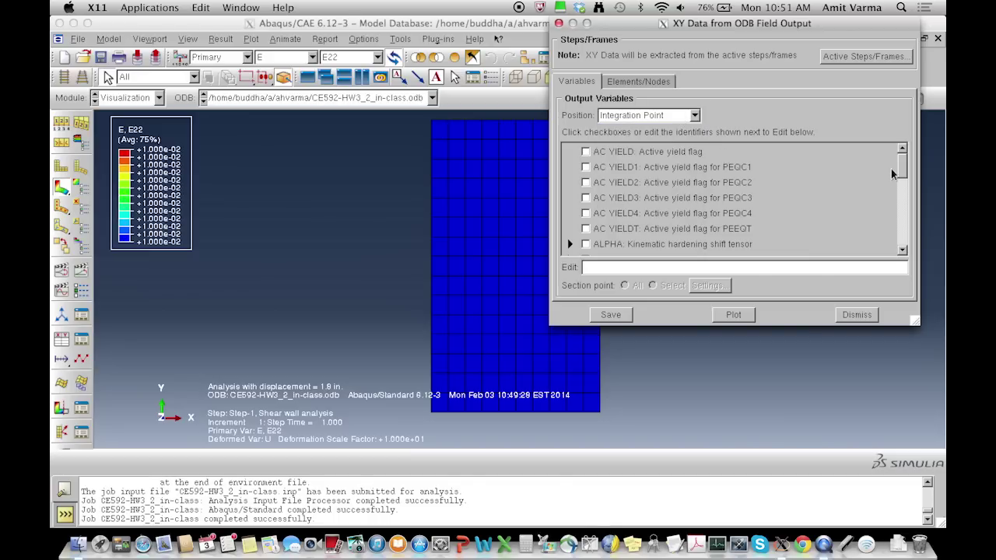
{"action": "mouse_move", "coordinate": [902, 173]}
{"action": "left_mouse_down"}
{"action": "mouse_move", "coordinate": [903, 211]}
{"action": "mouse_move", "coordinate": [901, 185]}
{"action": "left_mouse_up"}
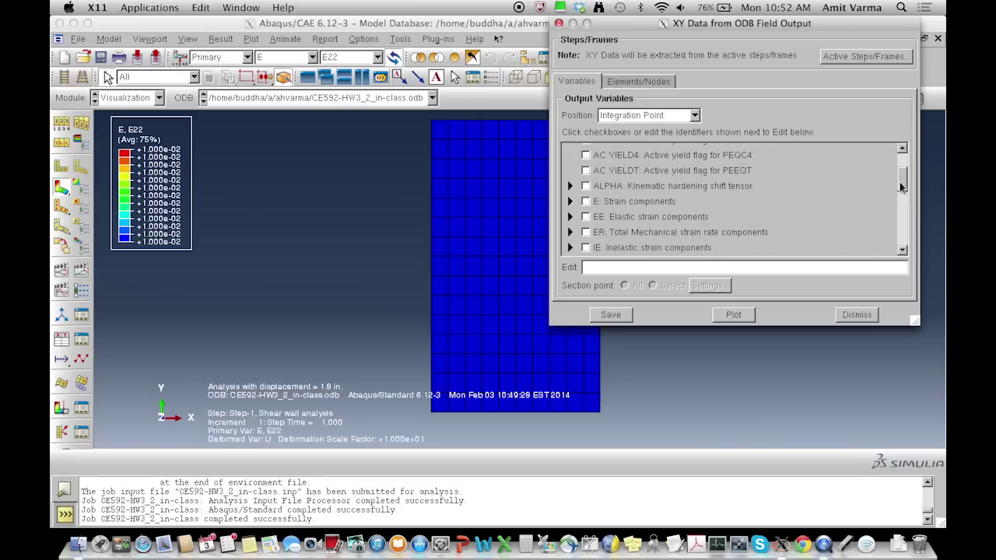
{"action": "left_click", "coordinate": [571, 202]}
{"action": "left_click_drag", "start_coordinate": [899, 178], "coordinate": [907, 196]}
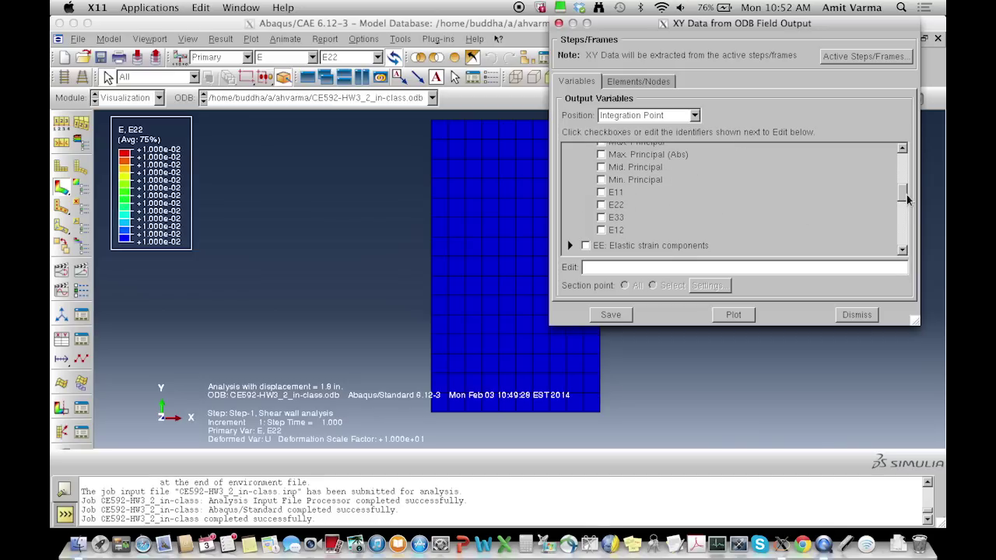
{"action": "left_click", "coordinate": [602, 204]}
Add stress component S22 to the output variables for the XY data extraction
{"action": "left_click_drag", "start_coordinate": [903, 193], "coordinate": [905, 242]}
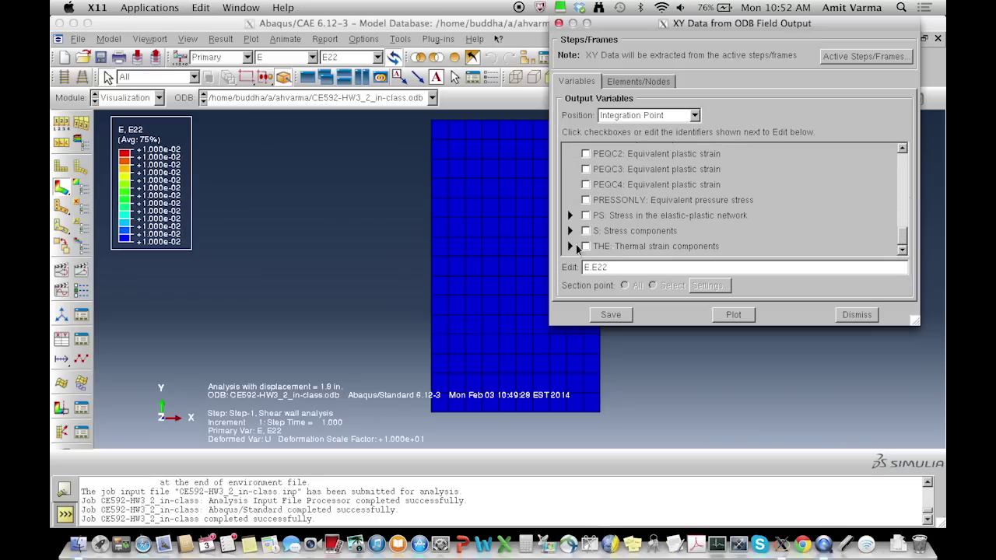
{"action": "left_click", "coordinate": [570, 230]}
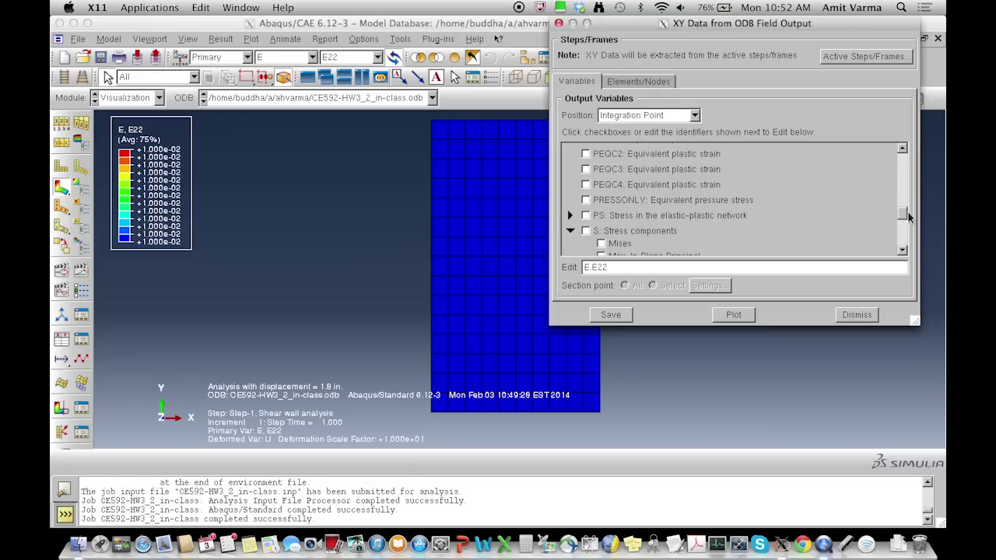
{"action": "left_click_drag", "start_coordinate": [903, 218], "coordinate": [905, 234]}
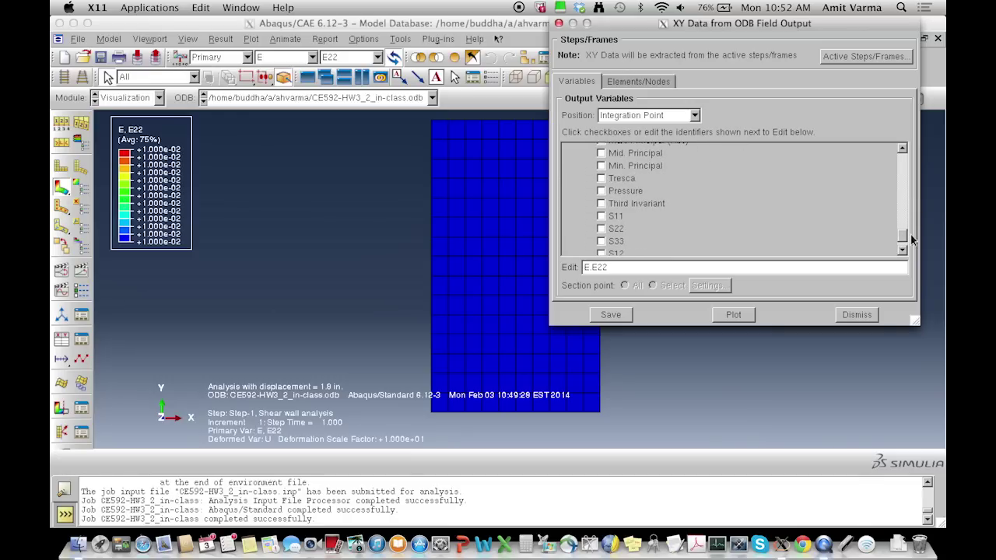
{"action": "left_click", "coordinate": [600, 228]}
Pick one element near the middle of the wall in the viewport and save its XY data under the default names
{"action": "left_click", "coordinate": [636, 80]}
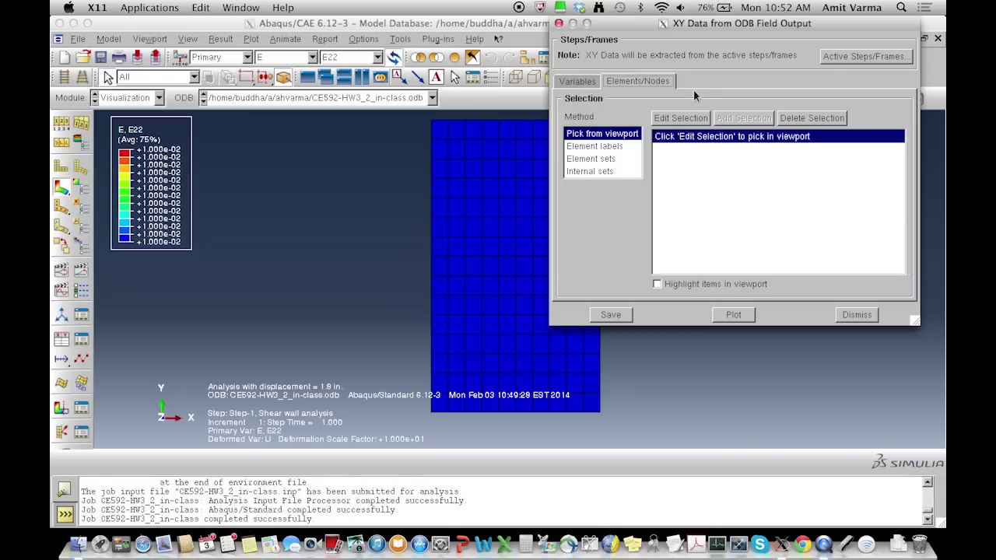
{"action": "left_click", "coordinate": [681, 118]}
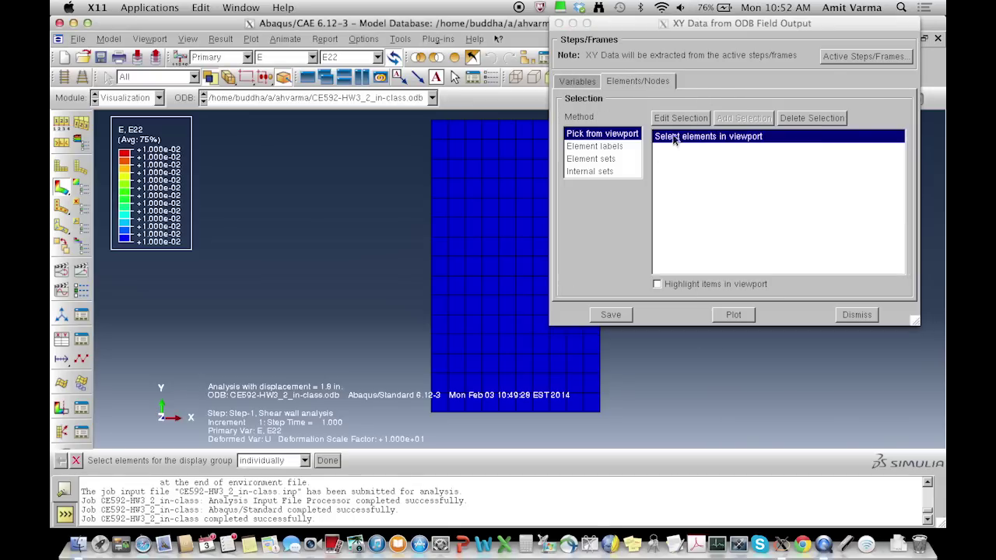
{"action": "left_click", "coordinate": [512, 275]}
{"action": "left_click", "coordinate": [328, 460]}
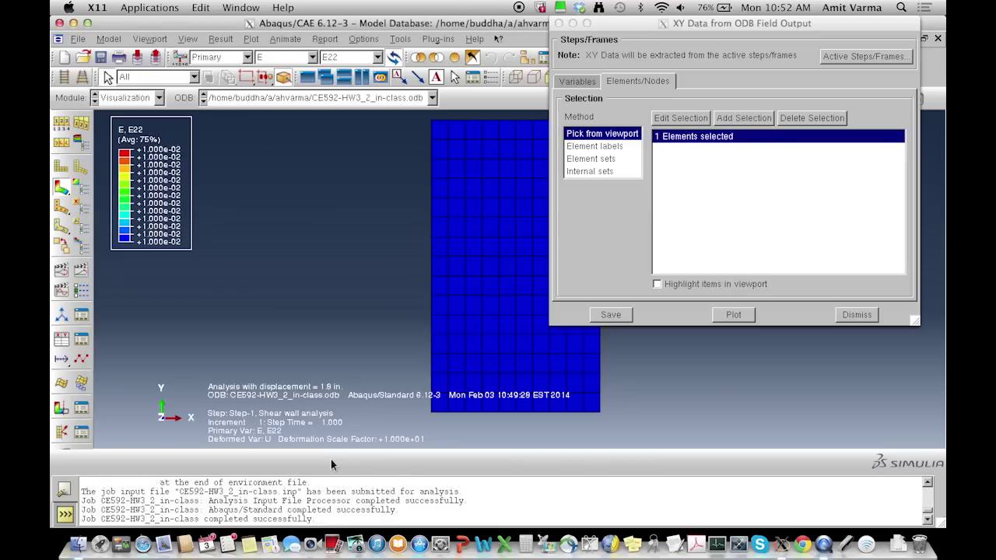
{"action": "left_click", "coordinate": [611, 314]}
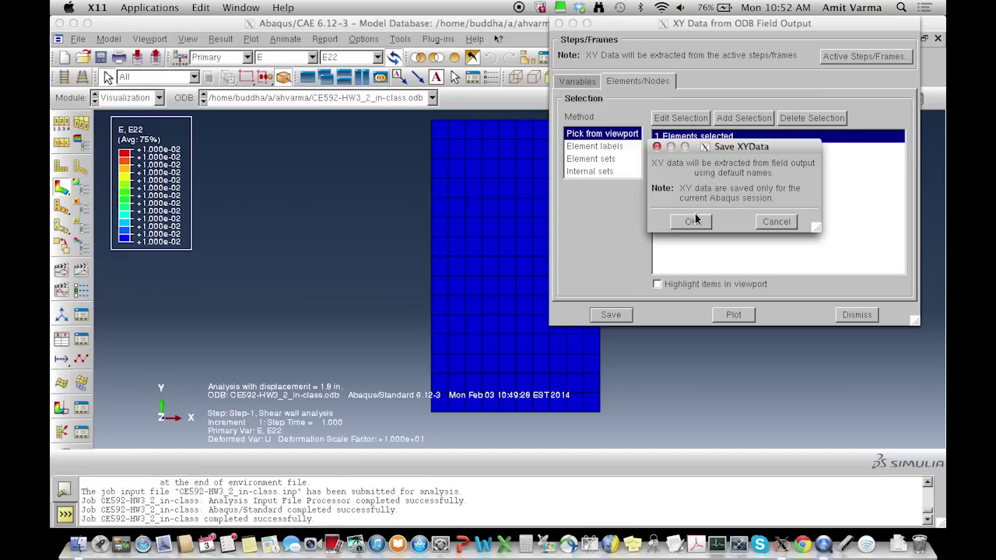
{"action": "left_click", "coordinate": [691, 222]}
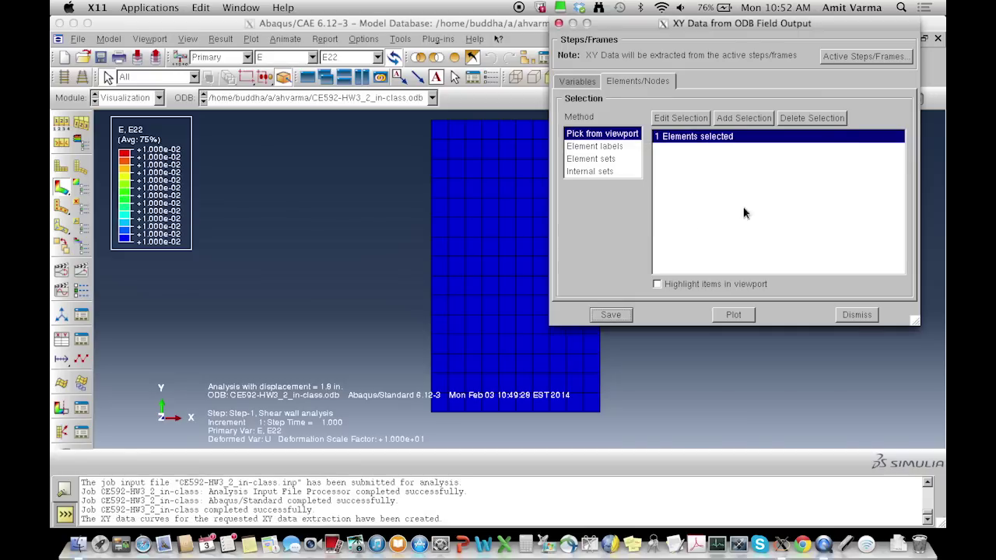
{"action": "left_click", "coordinate": [857, 314]}
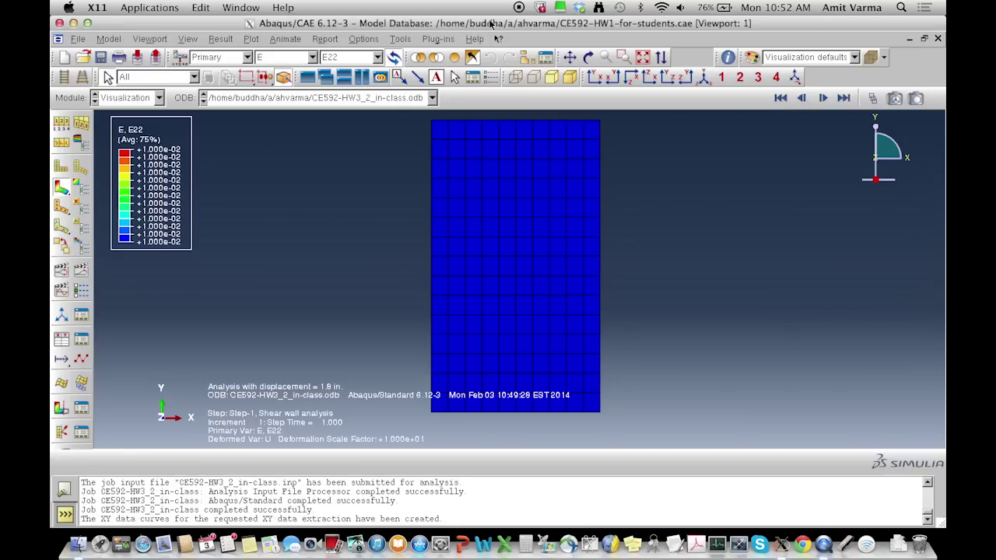
Start creating XY data with Operate on XY data as the source and insert the combine(X,X) operator into the expression
{"action": "left_click", "coordinate": [401, 39]}
{"action": "mouse_move", "coordinate": [423, 107]}
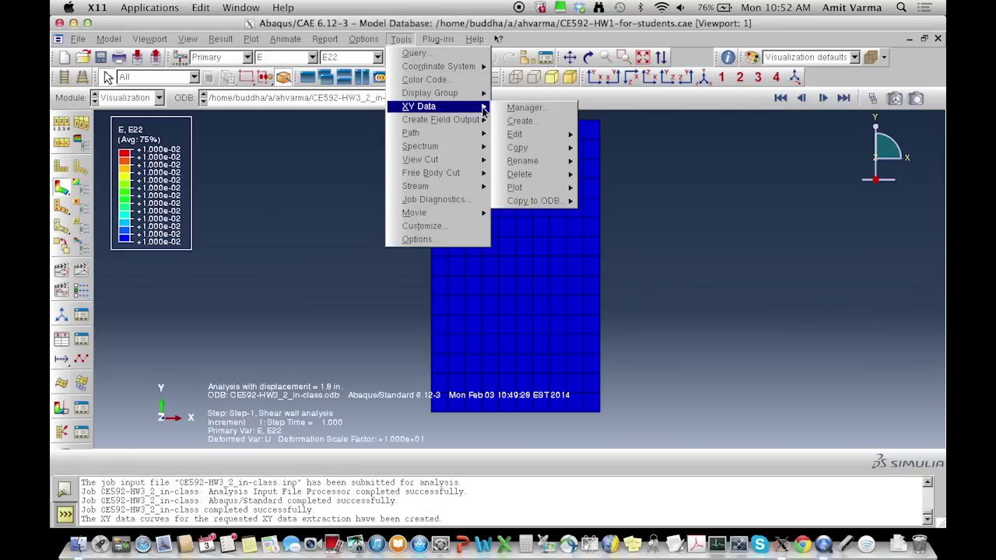
{"action": "left_click", "coordinate": [520, 122]}
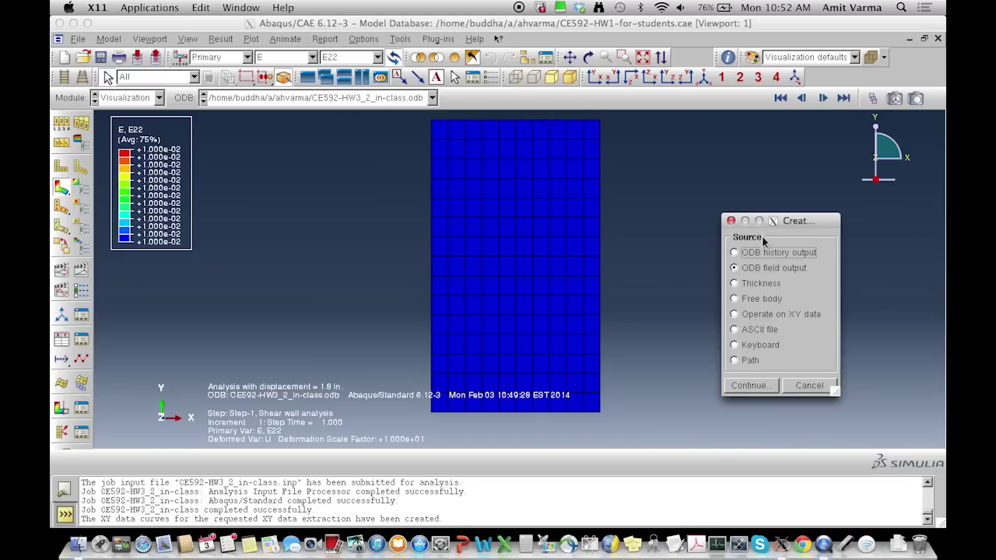
{"action": "left_click", "coordinate": [795, 315]}
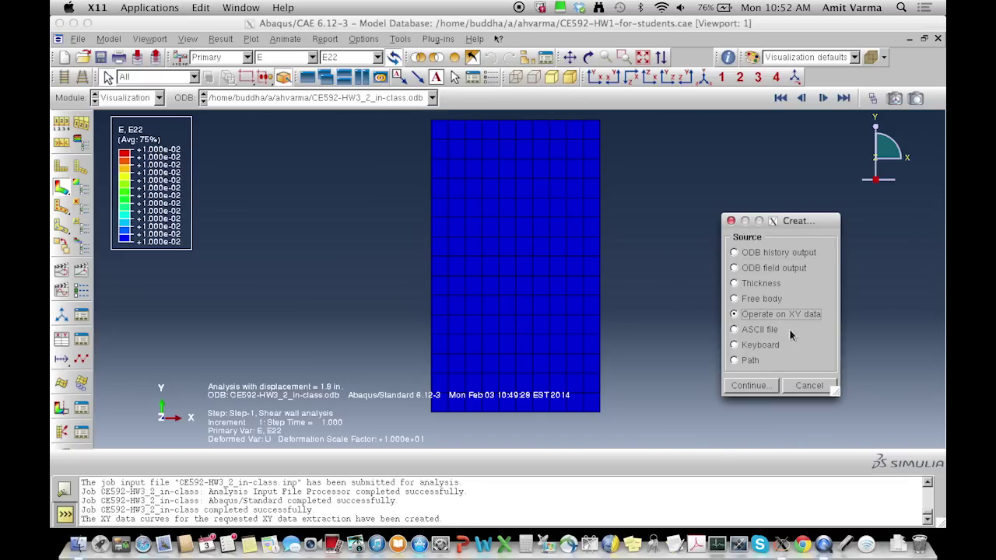
{"action": "left_click", "coordinate": [745, 387]}
{"action": "scroll", "coordinate": [720, 311], "scroll_direction": "down", "scroll_amount": 5}
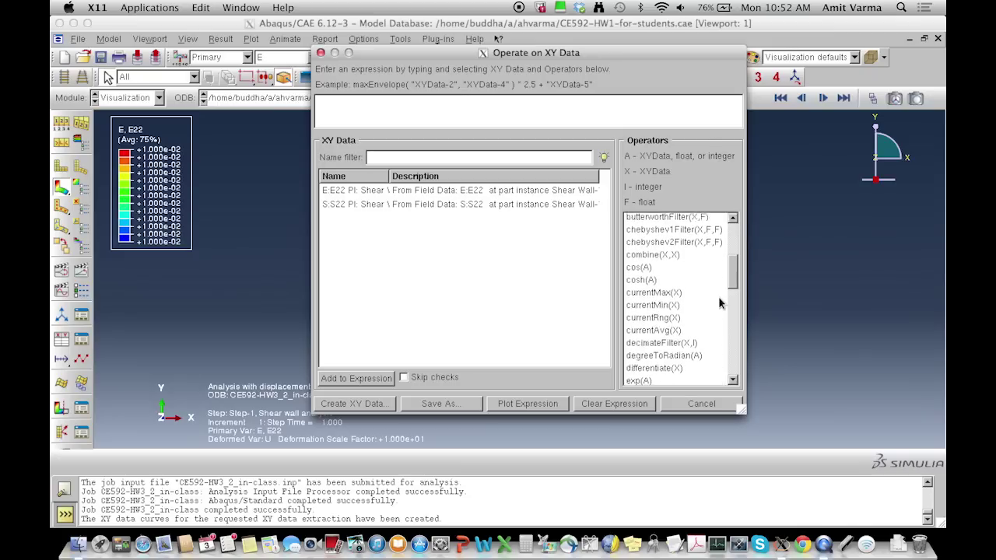
{"action": "scroll", "coordinate": [673, 334], "scroll_direction": "up", "scroll_amount": 1}
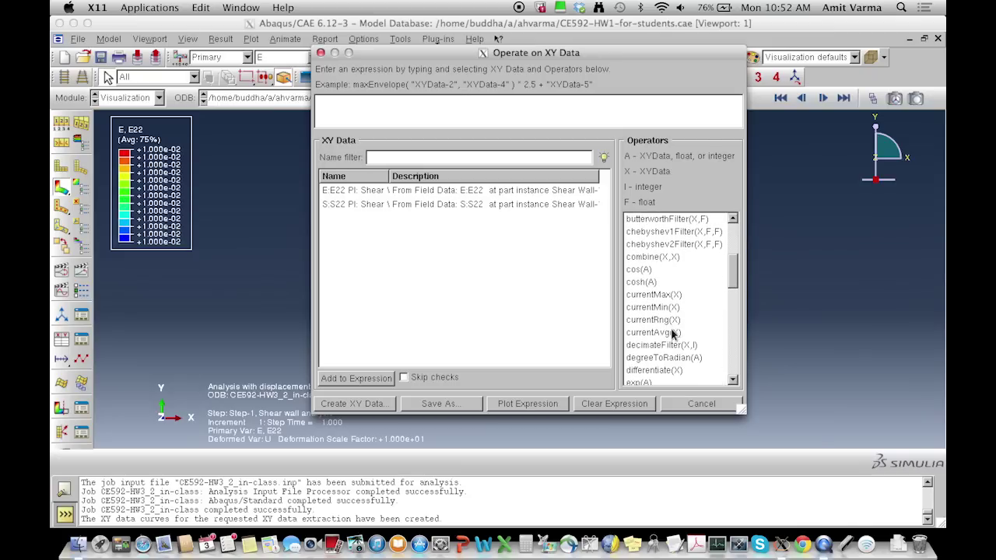
{"action": "double_click", "coordinate": [666, 258]}
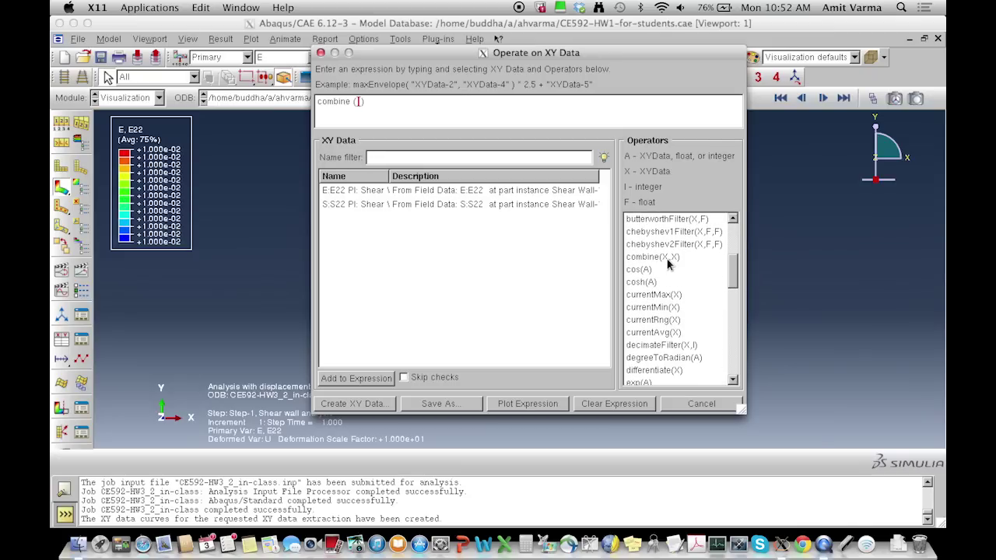
Add the element's E22 strain data and then its S22 stress data as arguments of the combine expression
{"action": "left_click", "coordinate": [445, 192]}
{"action": "left_click", "coordinate": [351, 378]}
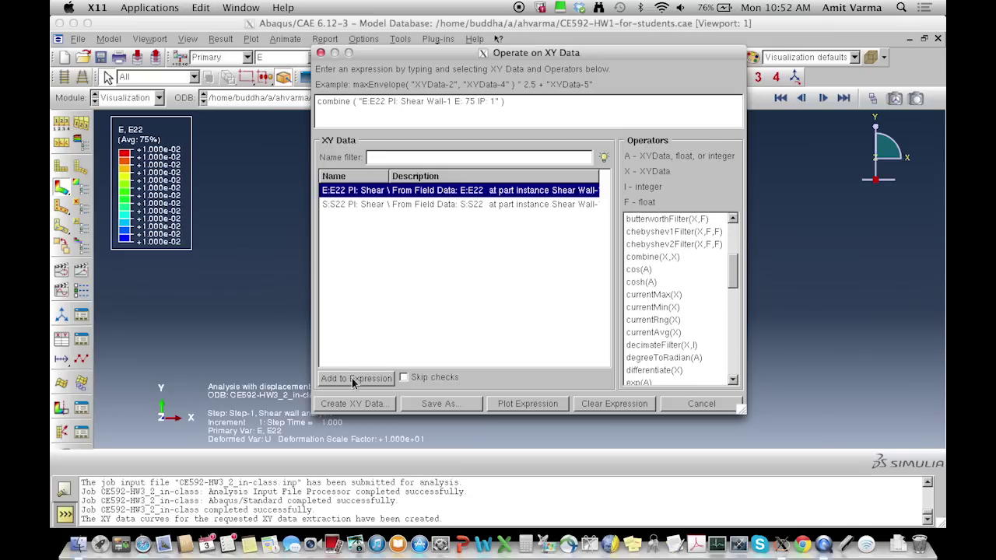
{"action": "left_click", "coordinate": [389, 204]}
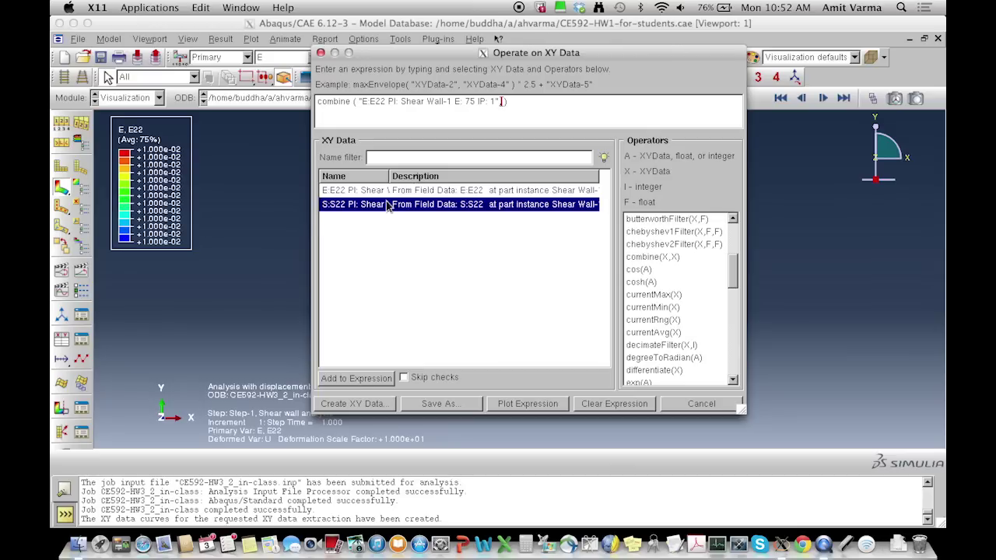
{"action": "left_click", "coordinate": [352, 382]}
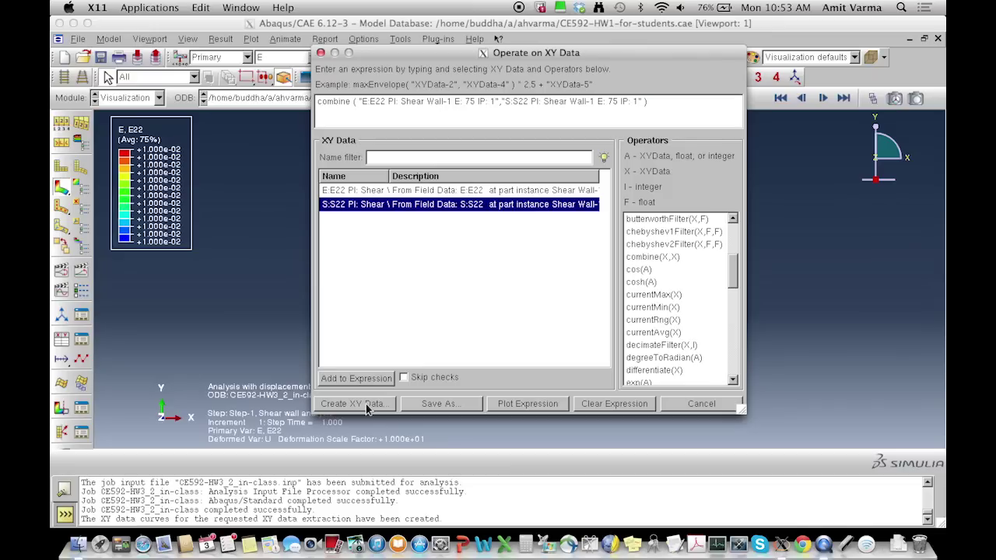
Save the combined XY data as P-delta-_1, clear the expression and close the XY data operation
{"action": "left_click", "coordinate": [429, 404]}
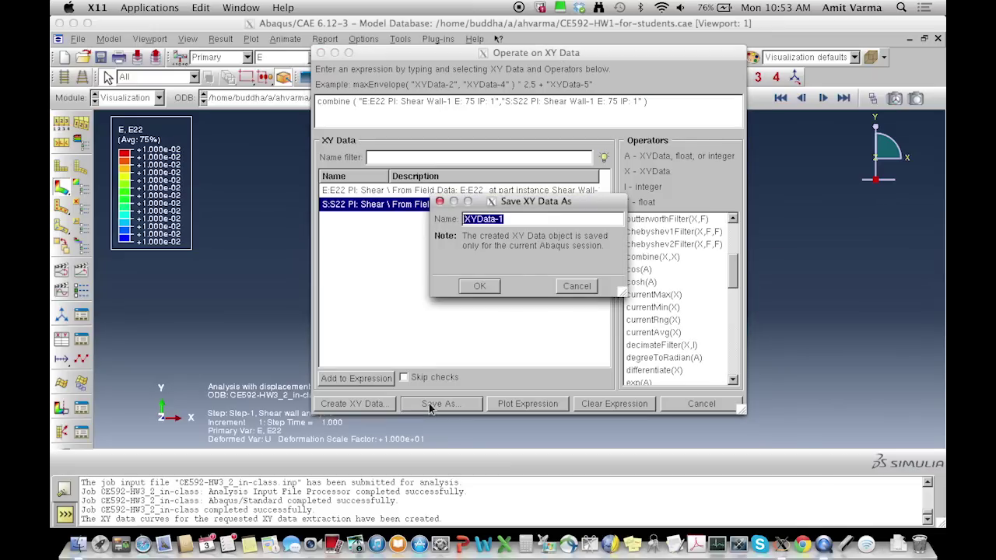
{"action": "type", "text": "P-delta-_1"}
{"action": "left_click", "coordinate": [490, 286]}
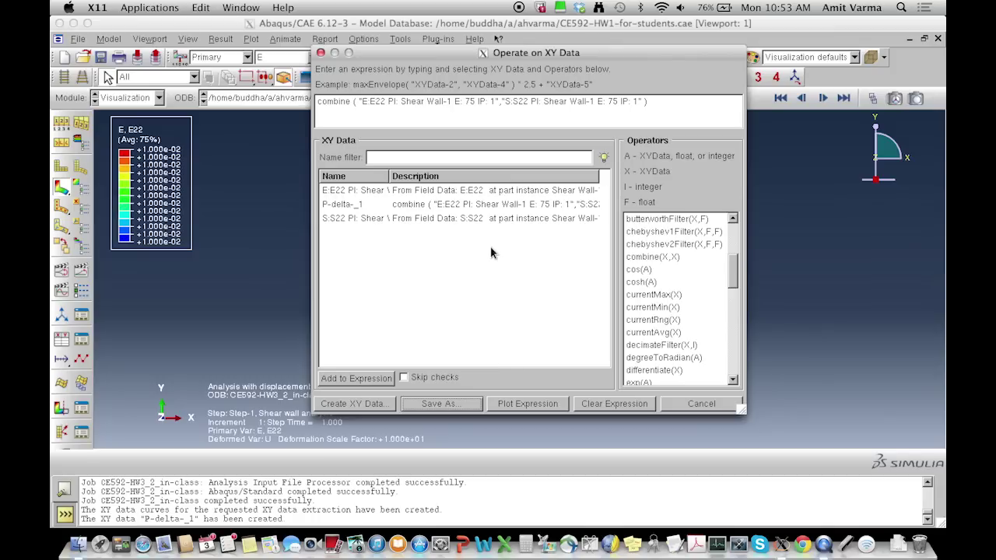
{"action": "left_click", "coordinate": [647, 404]}
{"action": "left_click", "coordinate": [703, 404]}
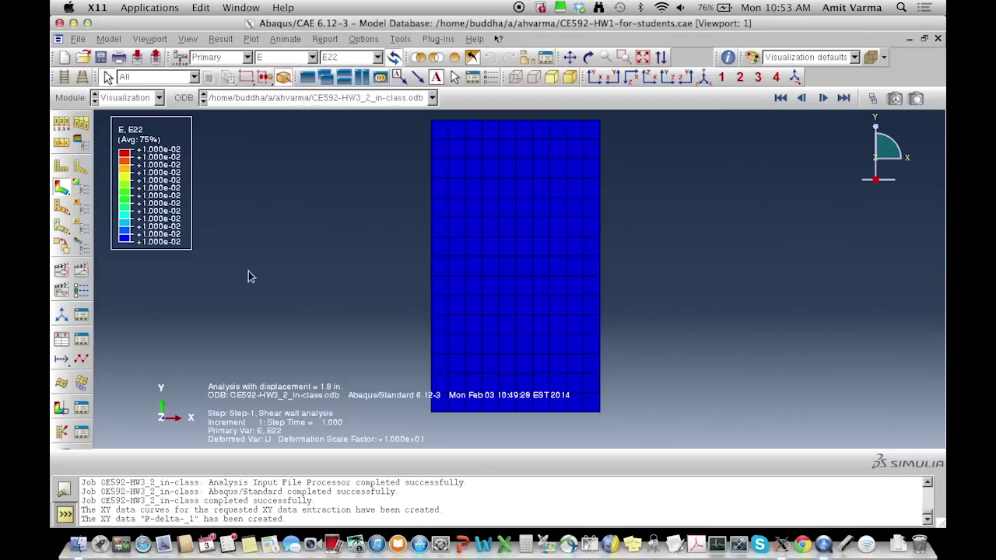
Plot the saved P-delta-_1 data as a stress-strain curve and close the XY data manager
{"action": "left_click", "coordinate": [82, 339]}
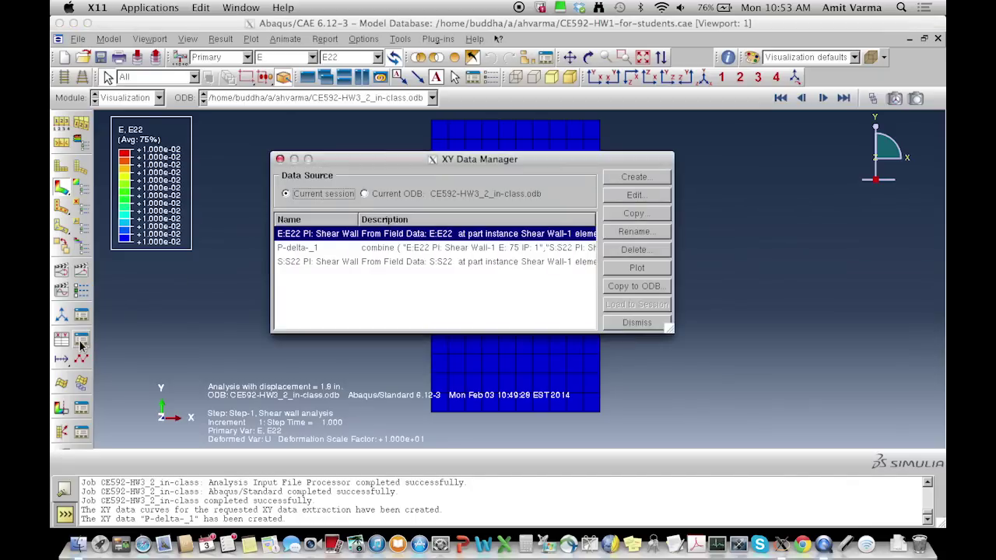
{"action": "left_click", "coordinate": [416, 249]}
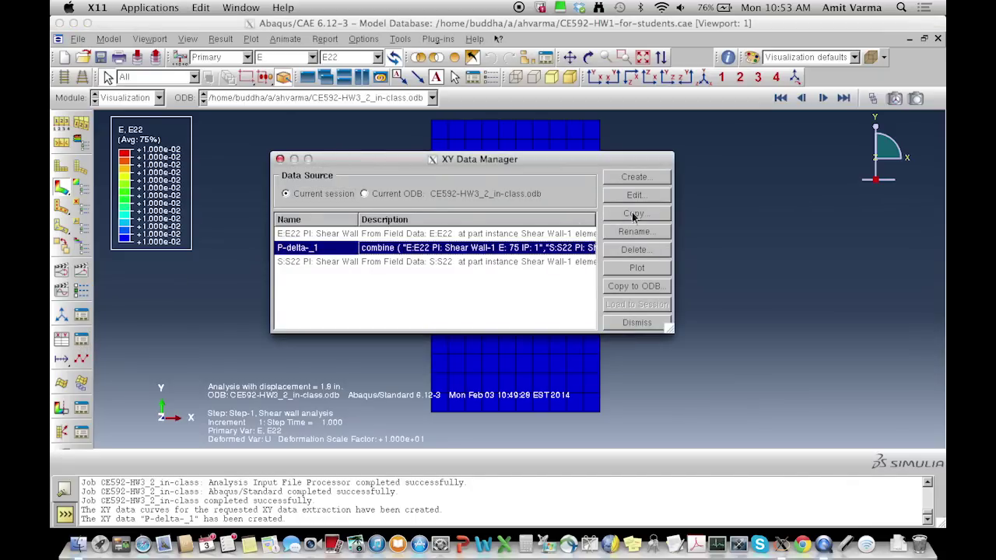
{"action": "left_click", "coordinate": [639, 266]}
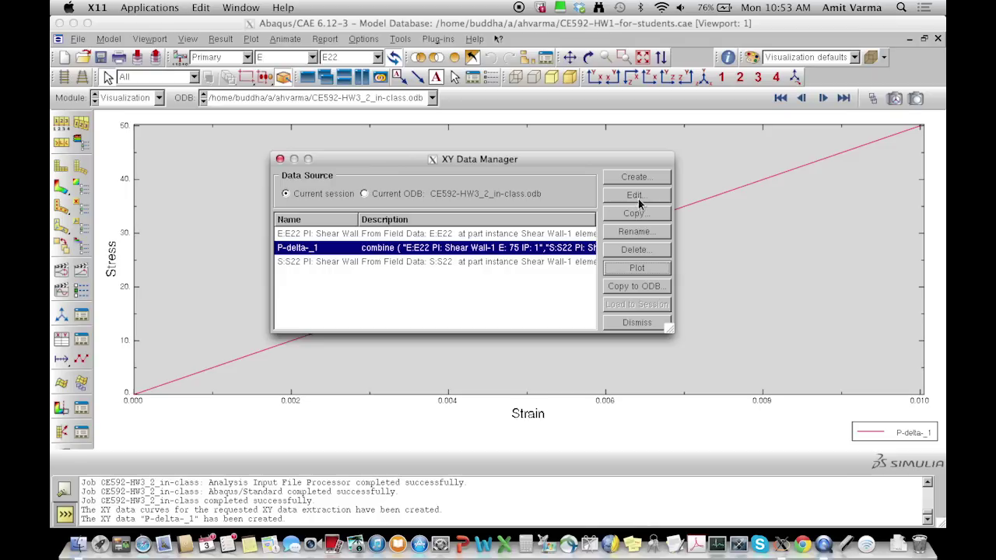
{"action": "left_click", "coordinate": [636, 324]}
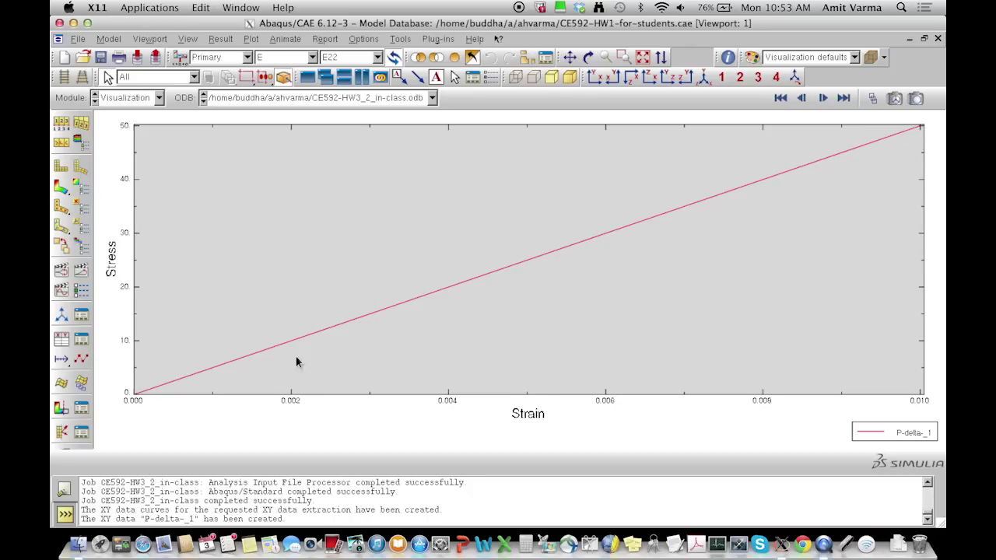
Show symbols on the P-delta-_1 curve and set their size to Large
{"action": "left_click", "coordinate": [81, 360]}
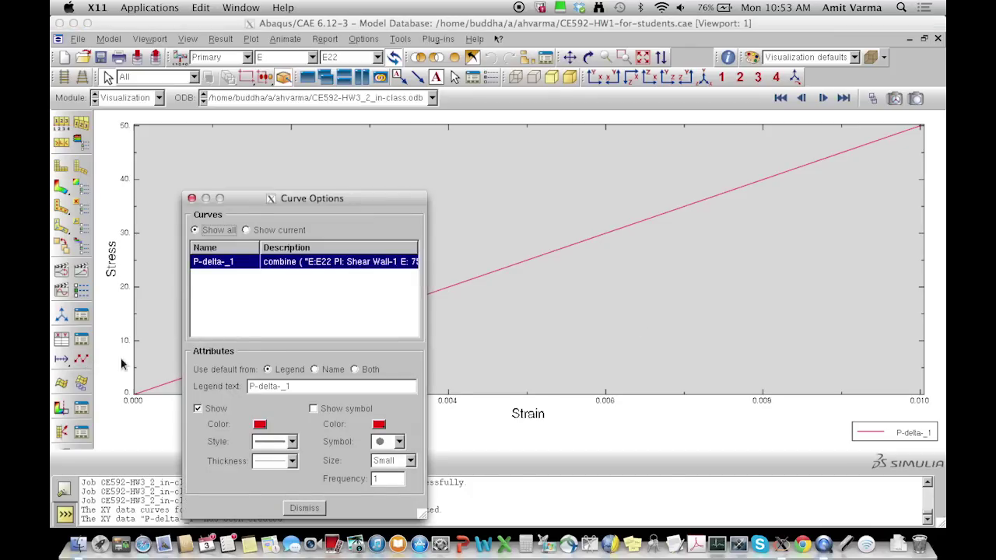
{"action": "left_click", "coordinate": [323, 411]}
{"action": "left_click", "coordinate": [398, 462]}
{"action": "left_click", "coordinate": [391, 516]}
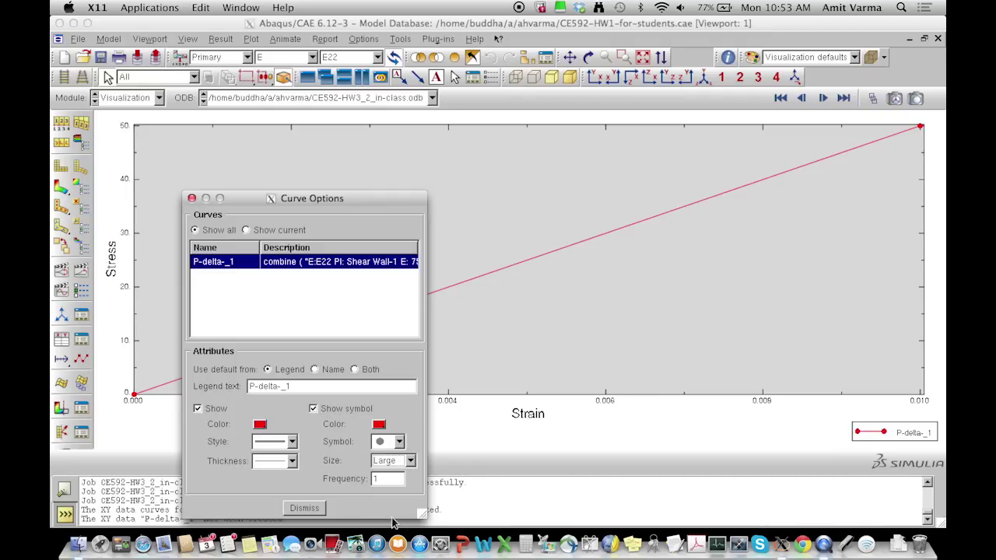
{"action": "left_click", "coordinate": [300, 508]}
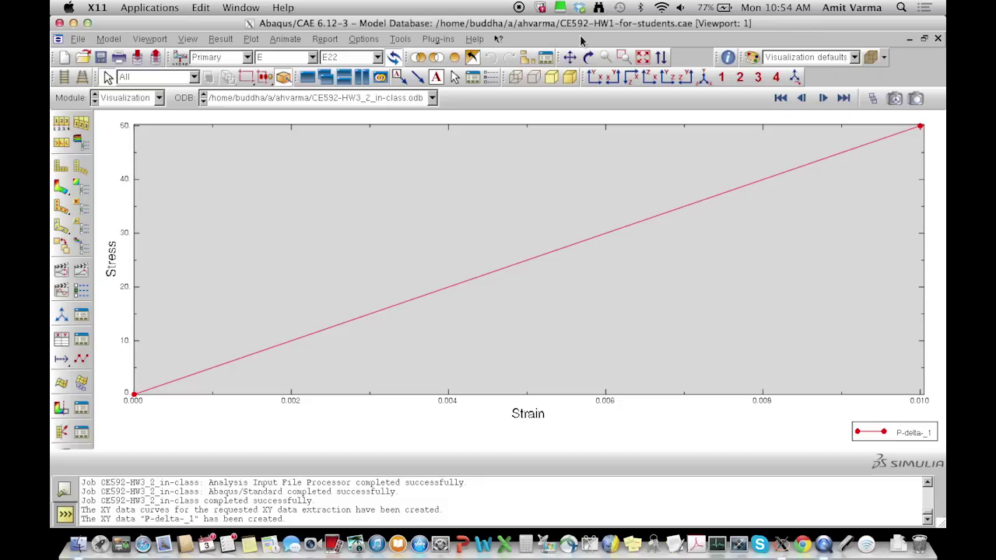
Switch to the Step module and open the incrementation settings of Step-1 for editing
{"action": "left_click", "coordinate": [159, 98]}
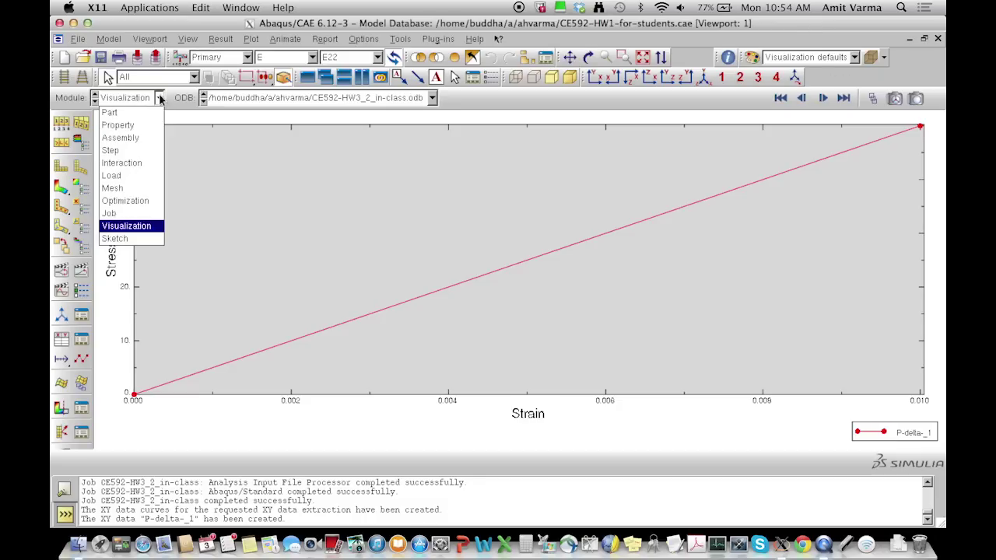
{"action": "left_click", "coordinate": [140, 176]}
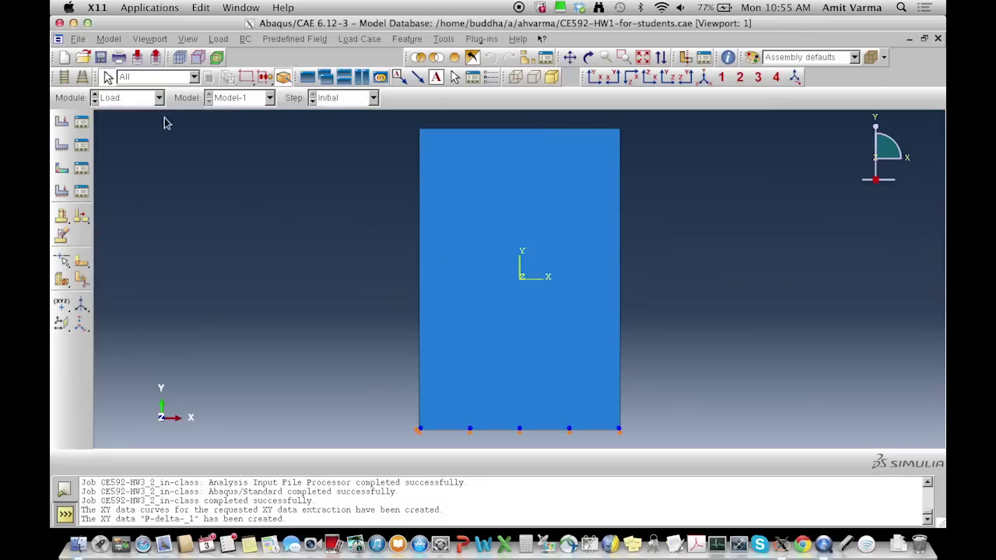
{"action": "left_click", "coordinate": [160, 100]}
{"action": "left_click", "coordinate": [143, 152]}
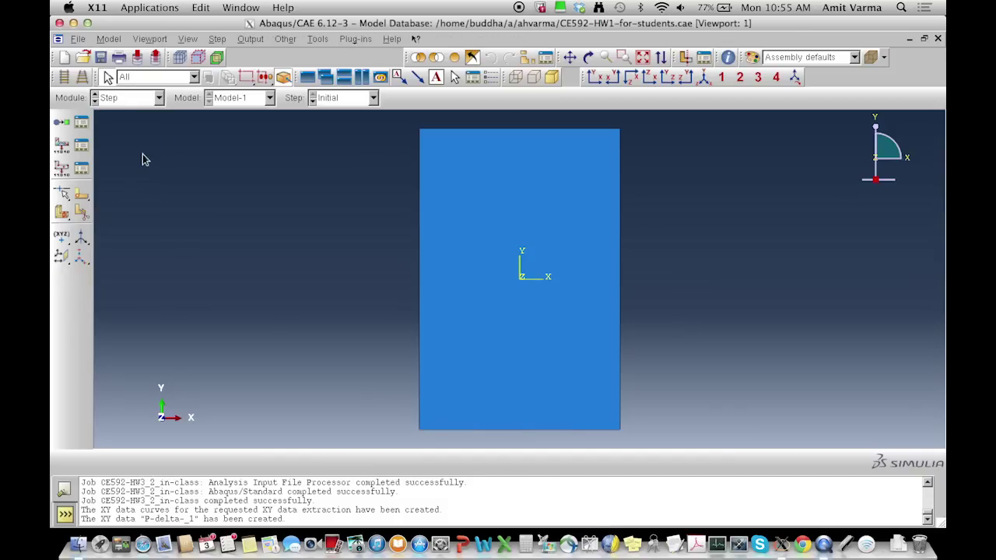
{"action": "left_click", "coordinate": [81, 123]}
{"action": "left_click", "coordinate": [292, 381]}
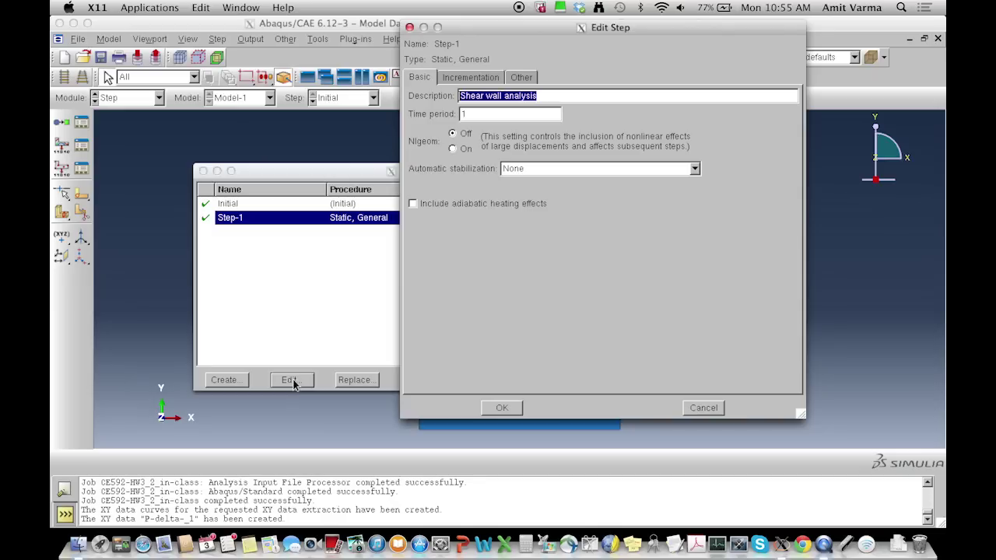
{"action": "left_click", "coordinate": [478, 78]}
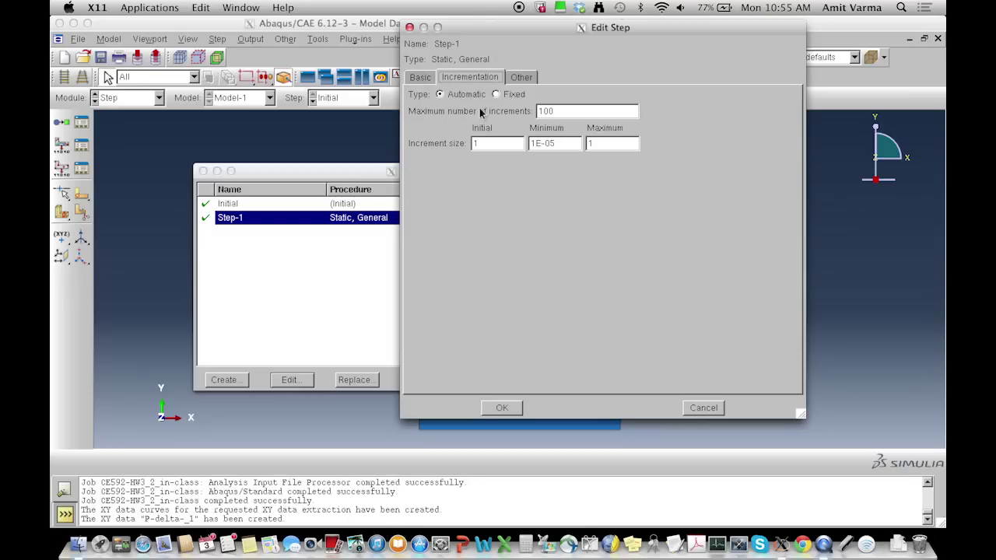
Set both the initial and the maximum increment size of Step-1 to 0.01
{"action": "left_click", "coordinate": [487, 145]}
{"action": "key", "text": "BackSpace"}
{"action": "type", "text": "0.01"}
{"action": "left_click", "coordinate": [620, 148]}
{"action": "key", "text": "BackSpace"}
{"action": "type", "text": "0.01"}
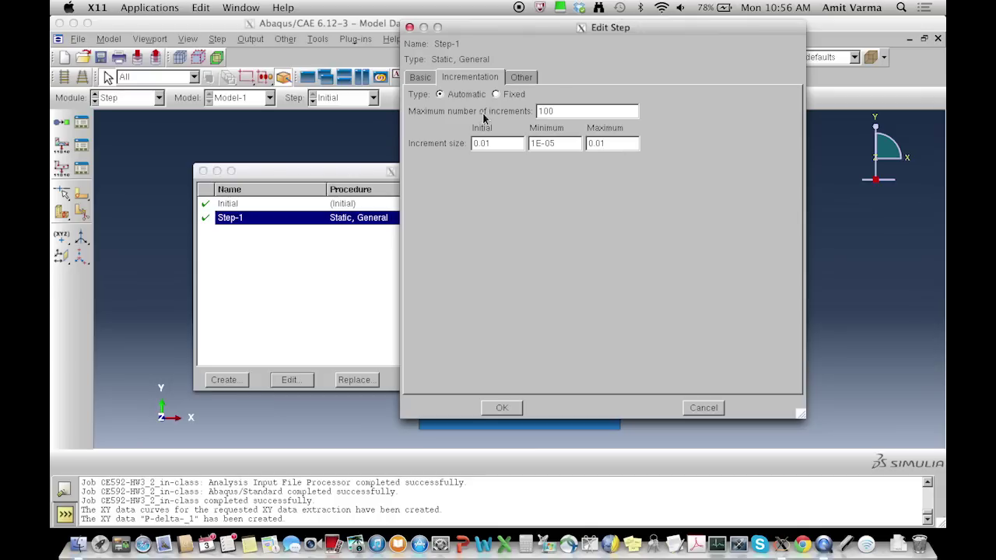
Delete one digit from both the initial and the maximum increment size of Step-1 and accept the step settings
{"action": "left_click", "coordinate": [488, 143]}
{"action": "key", "text": "BackSpace"}
{"action": "left_click", "coordinate": [600, 144]}
{"action": "key", "text": "BackSpace"}
{"action": "left_click", "coordinate": [501, 409]}
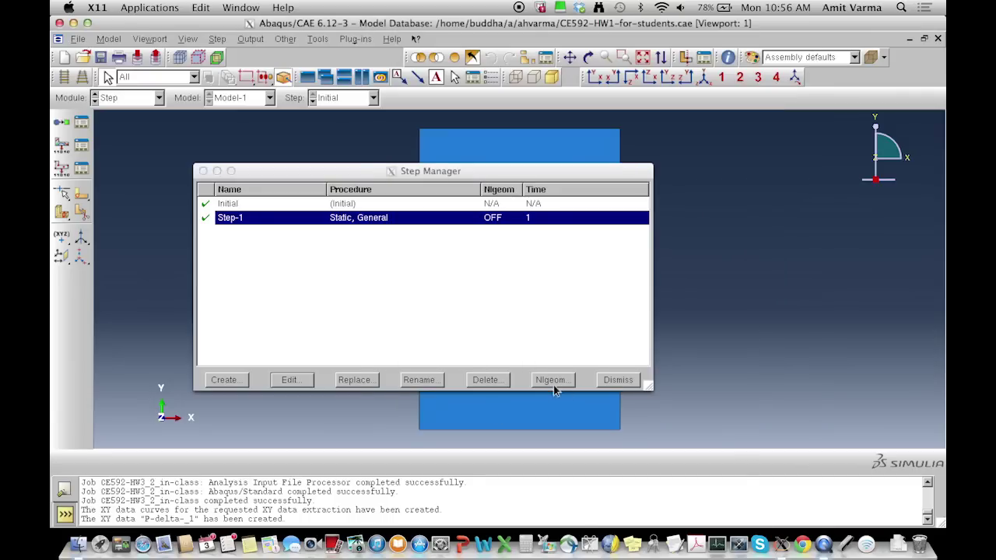
Close the step list, switch to the Job module and submit job CE592-HW3_2_in-class, overwriting its existing job files
{"action": "left_click", "coordinate": [605, 381]}
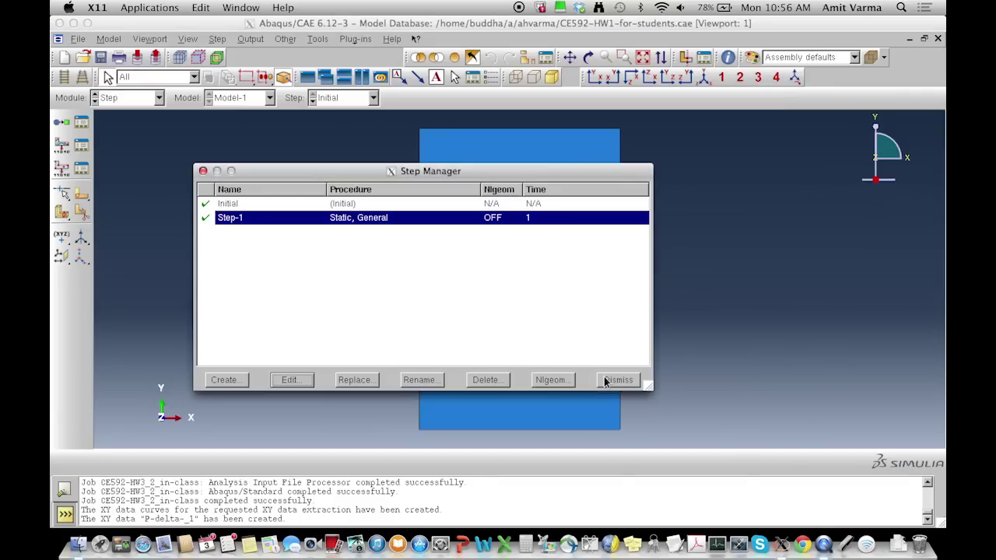
{"action": "left_click", "coordinate": [605, 381]}
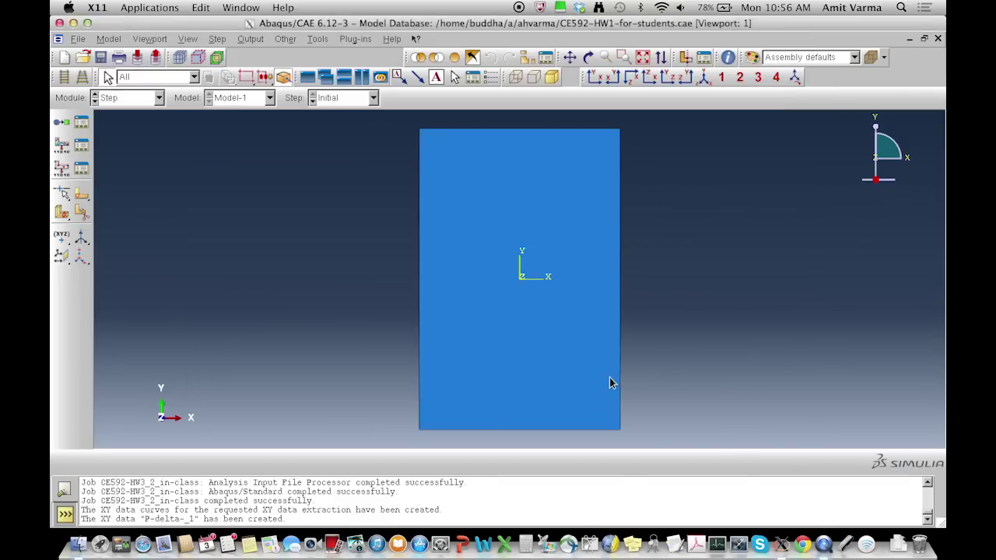
{"action": "left_click", "coordinate": [159, 98]}
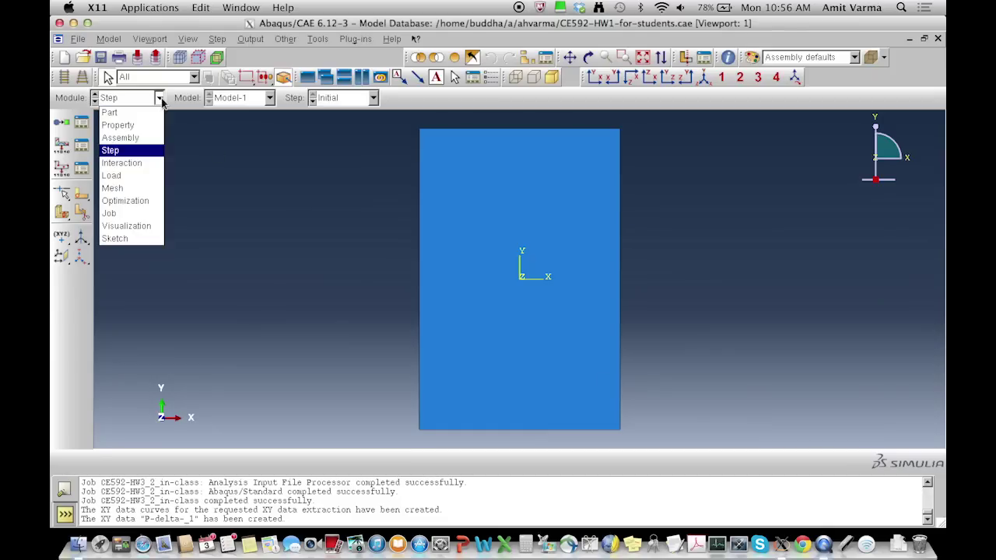
{"action": "left_click", "coordinate": [142, 215]}
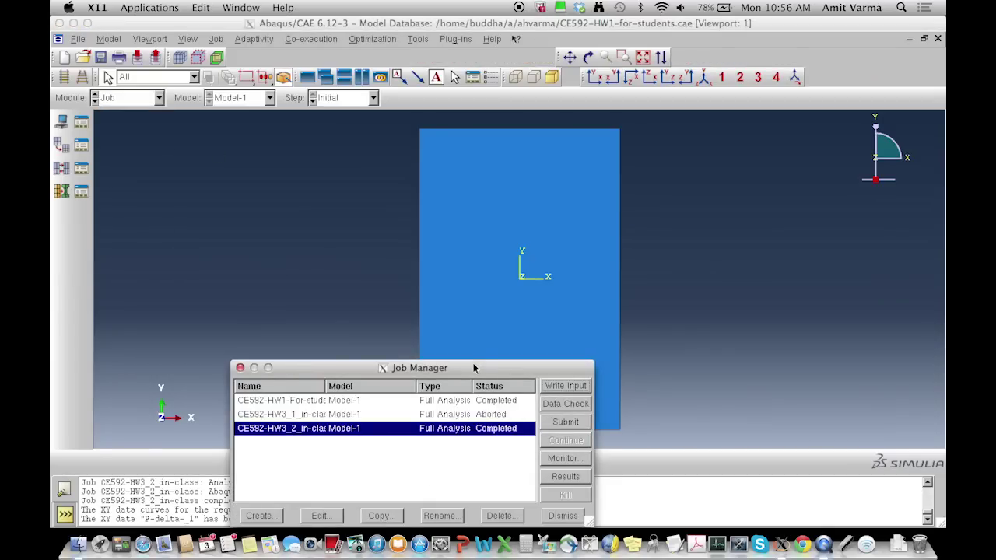
{"action": "left_click_drag", "start_coordinate": [468, 368], "coordinate": [472, 217]}
{"action": "left_click", "coordinate": [569, 271]}
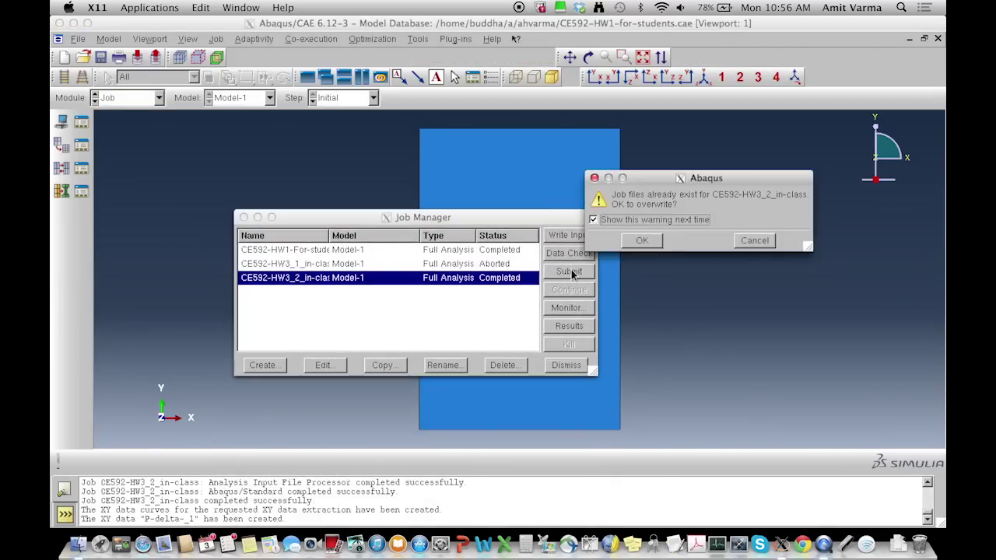
{"action": "left_click", "coordinate": [640, 242]}
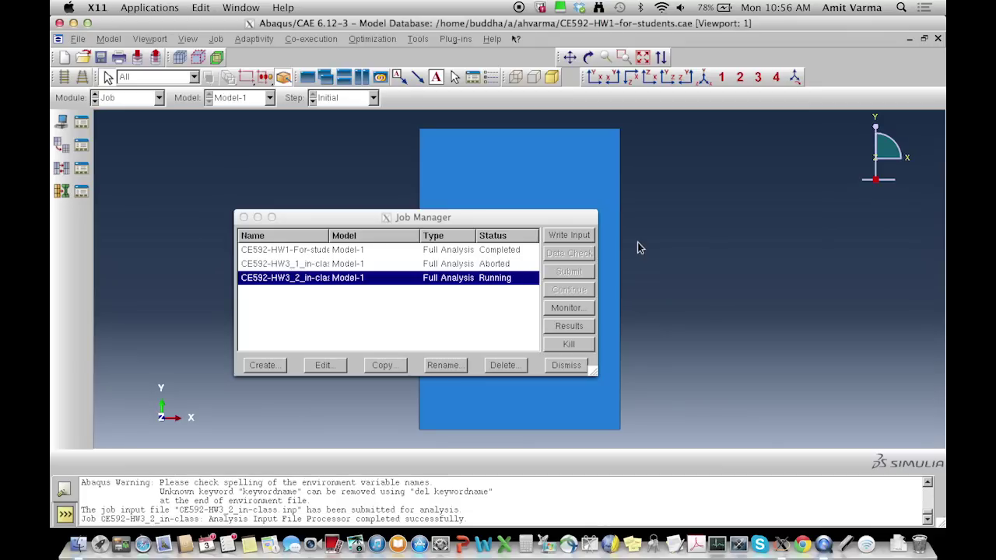
Monitor the CE592-HW3_2_in-class job and review its list of increments in an enlarged monitor window
{"action": "left_click", "coordinate": [568, 310]}
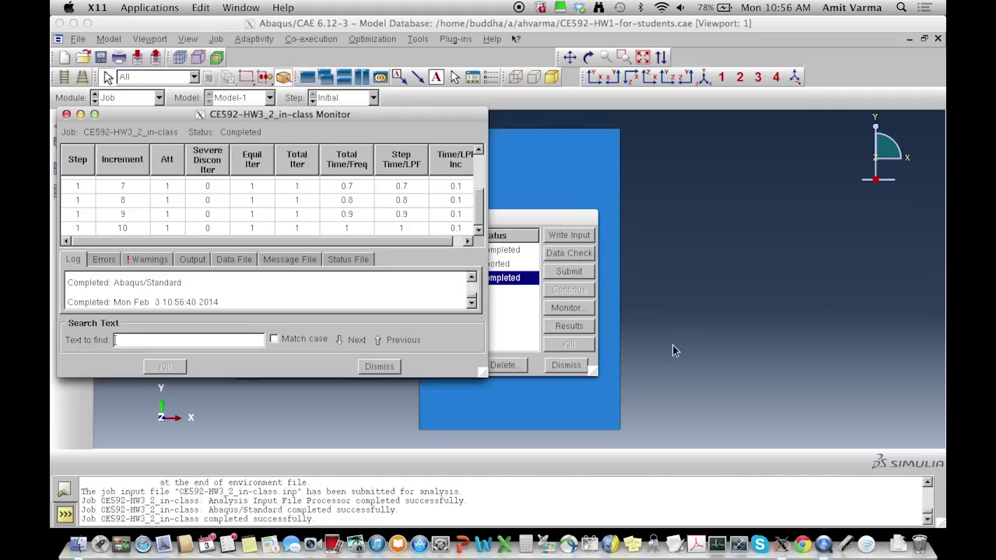
{"action": "left_click_drag", "start_coordinate": [483, 373], "coordinate": [621, 423]}
{"action": "left_click_drag", "start_coordinate": [620, 223], "coordinate": [615, 245]}
{"action": "left_click", "coordinate": [472, 415]}
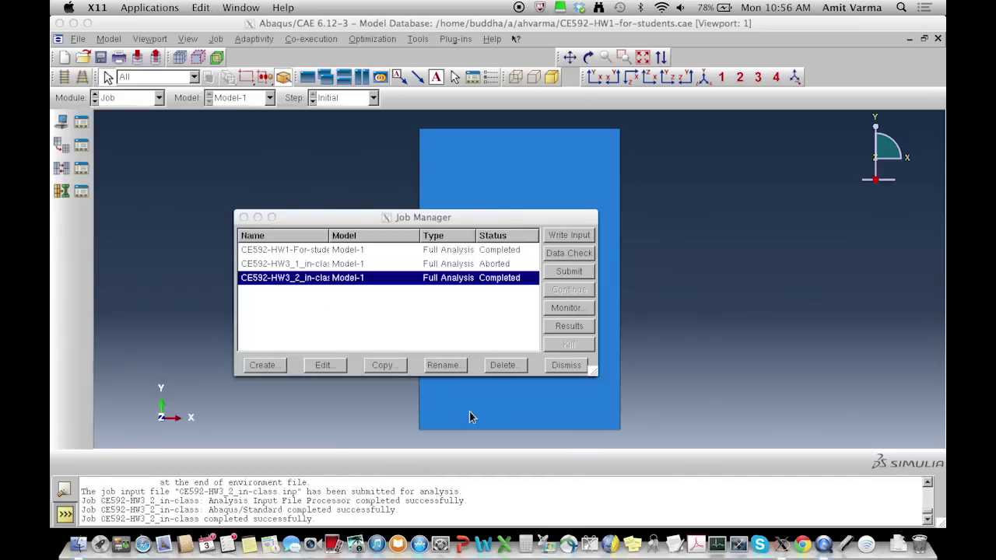
Open the results of the CE592-HW3_2_in-class job and delete all saved XY data from the current session
{"action": "left_click", "coordinate": [571, 333]}
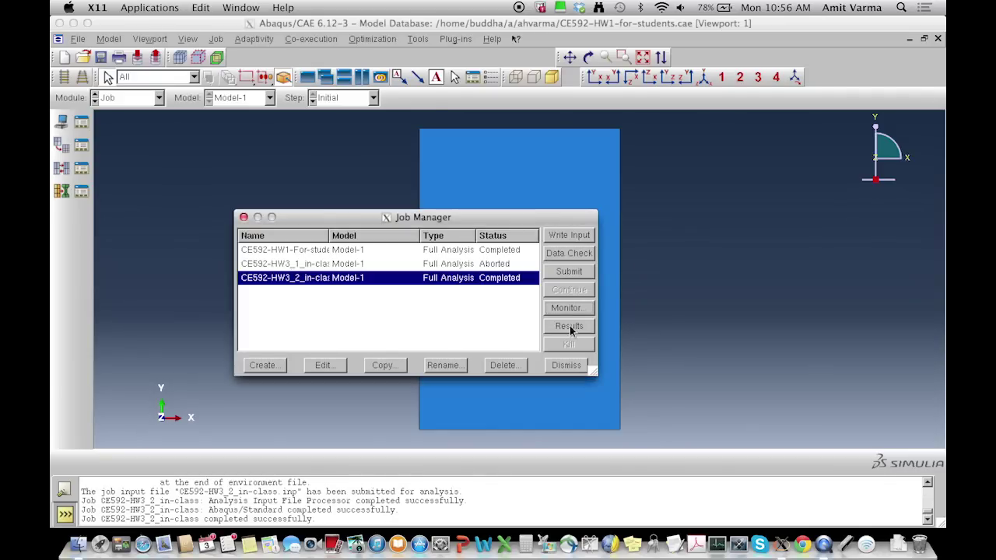
{"action": "left_click", "coordinate": [569, 326]}
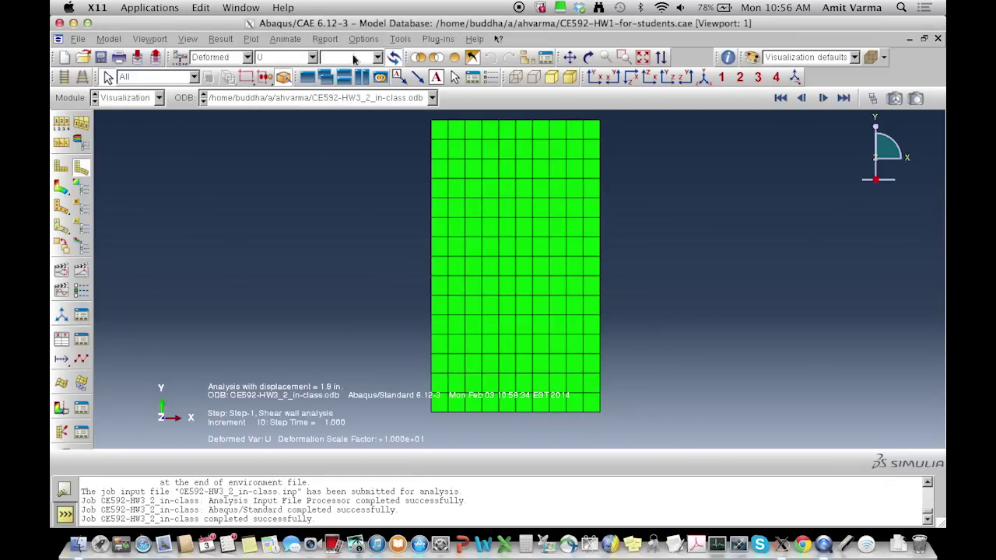
{"action": "left_click", "coordinate": [84, 338]}
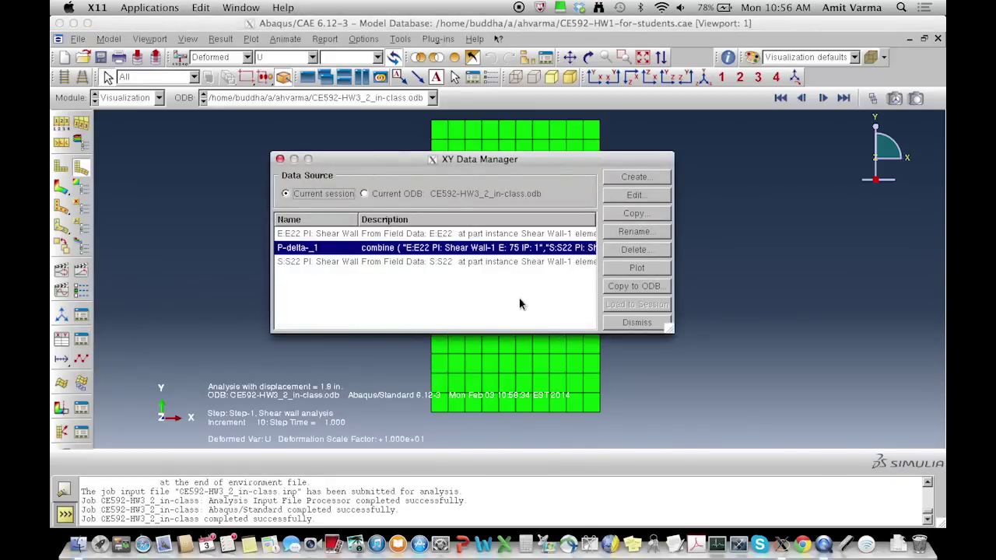
{"action": "left_click", "coordinate": [481, 234]}
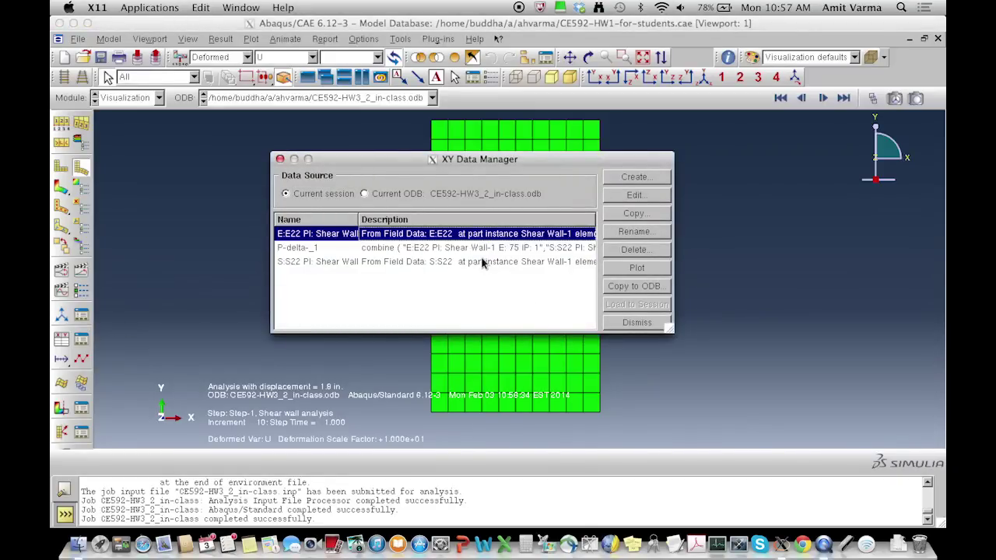
{"action": "left_click", "coordinate": [483, 262], "text": "shift"}
{"action": "left_click", "coordinate": [634, 249]}
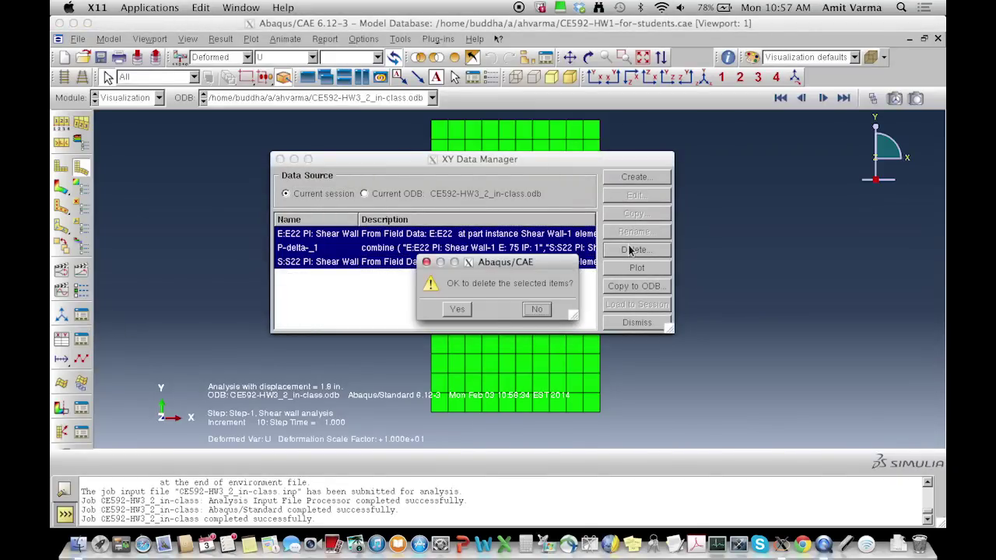
{"action": "left_click", "coordinate": [458, 309]}
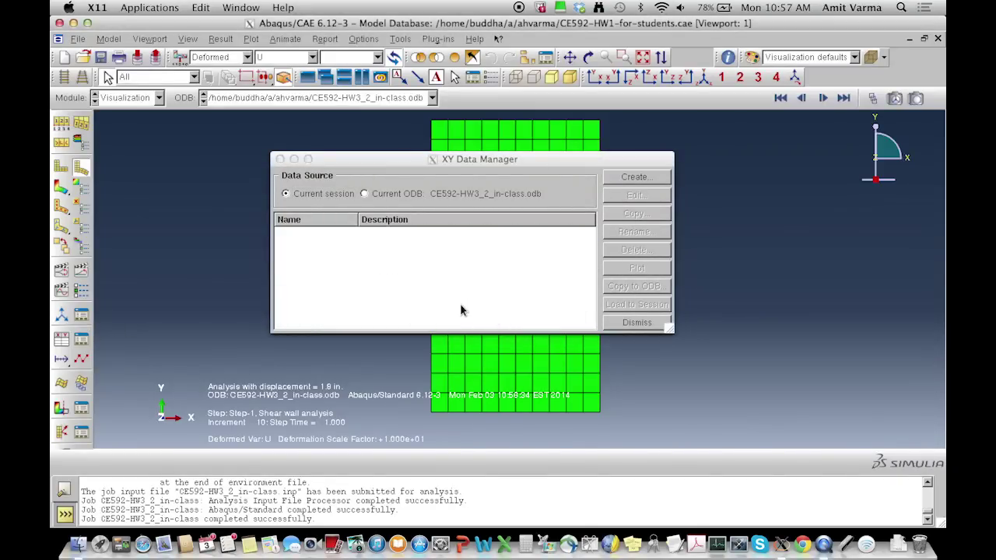
{"action": "left_click", "coordinate": [618, 326]}
Extract E22 and S22 XY data from the ODB field output for one element near the wall's centre and save them
{"action": "left_click", "coordinate": [402, 40]}
{"action": "left_click", "coordinate": [511, 123]}
{"action": "left_click", "coordinate": [778, 270]}
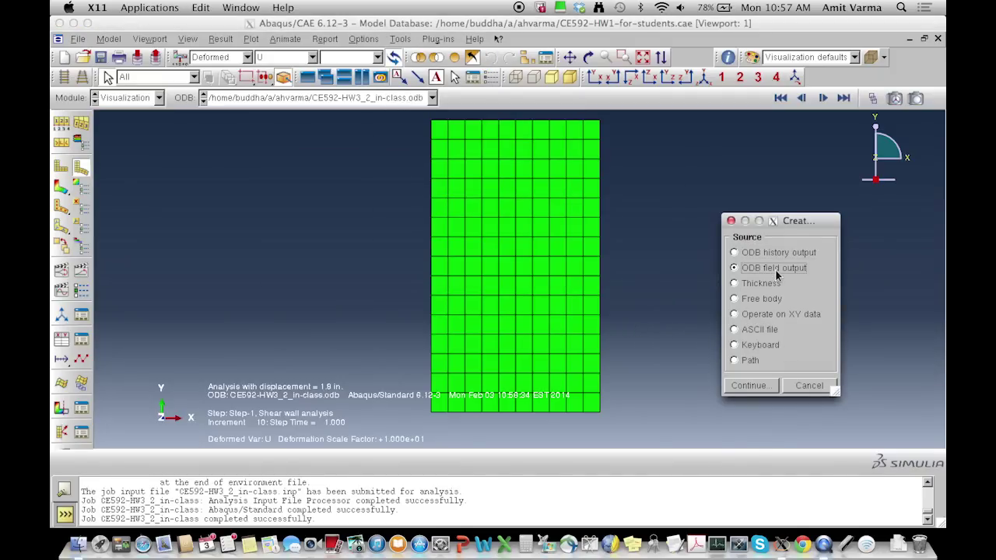
{"action": "left_click", "coordinate": [749, 386]}
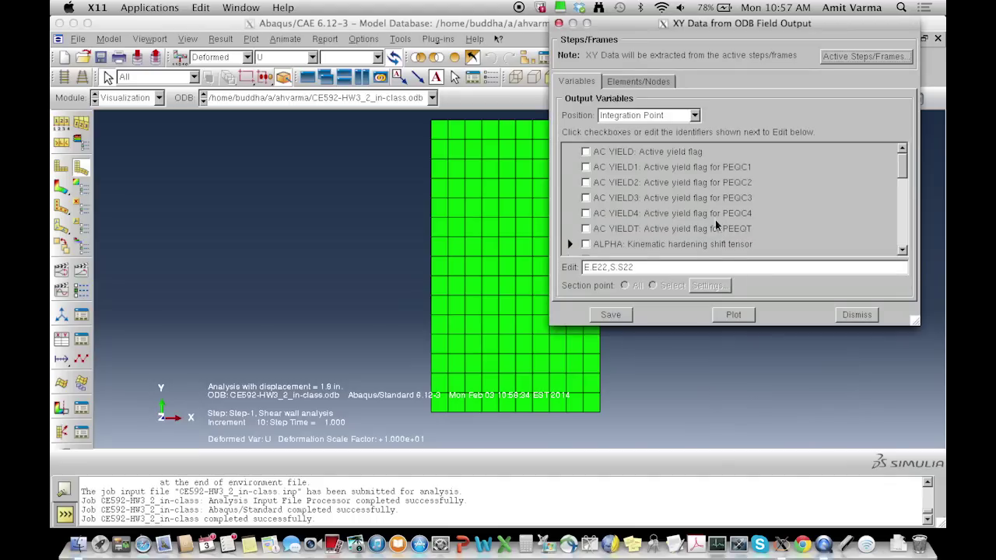
{"action": "left_click", "coordinate": [642, 83]}
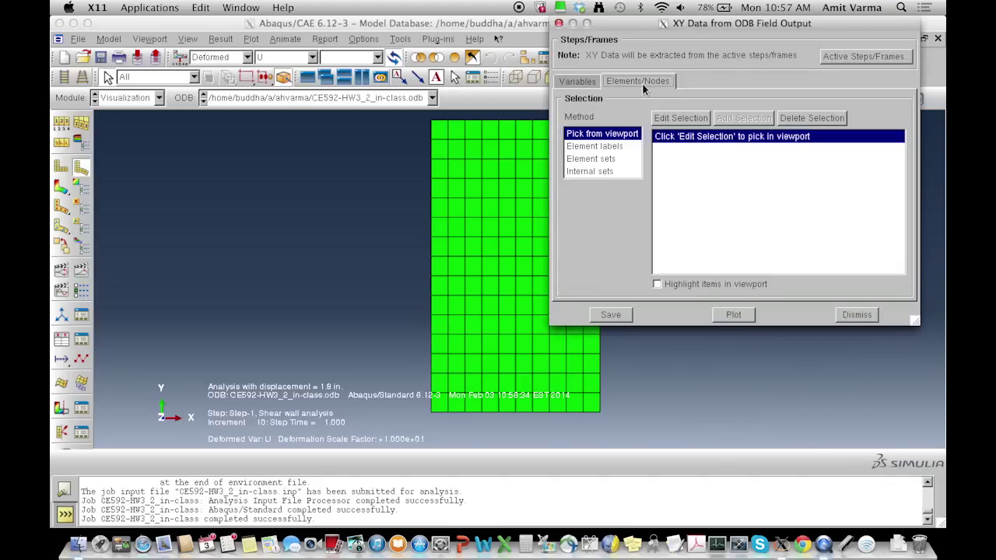
{"action": "left_click", "coordinate": [678, 120]}
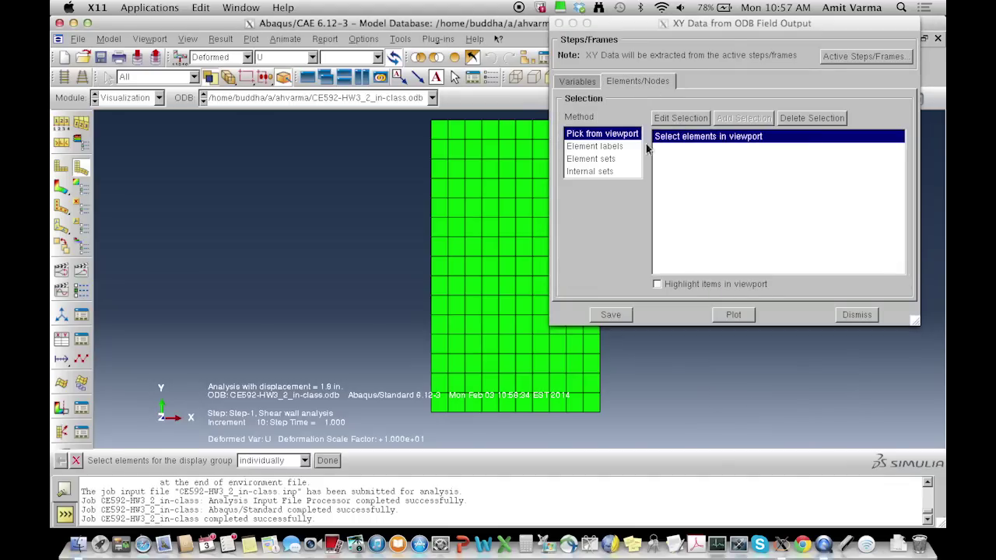
{"action": "left_click", "coordinate": [522, 273]}
{"action": "left_click", "coordinate": [328, 460]}
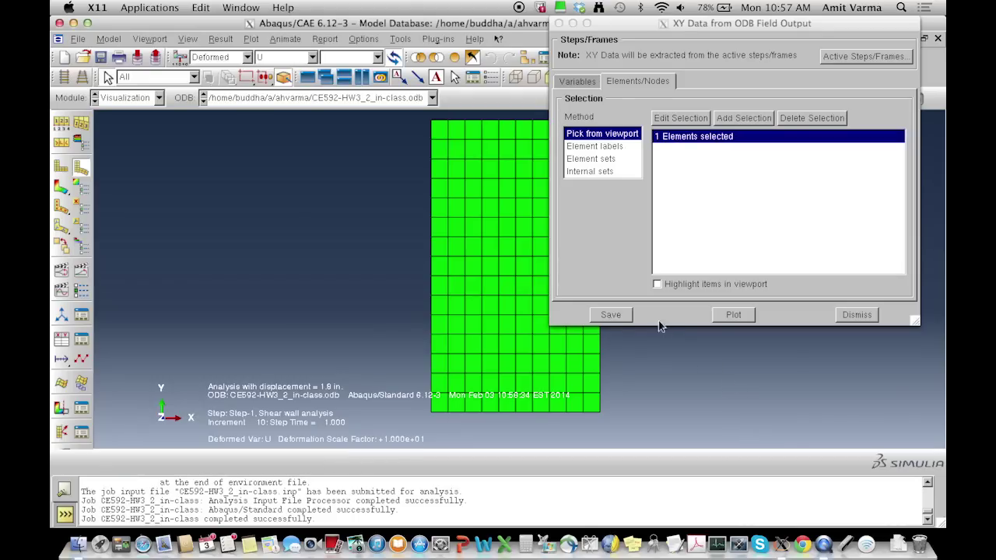
{"action": "left_click", "coordinate": [625, 319]}
{"action": "left_click", "coordinate": [611, 315]}
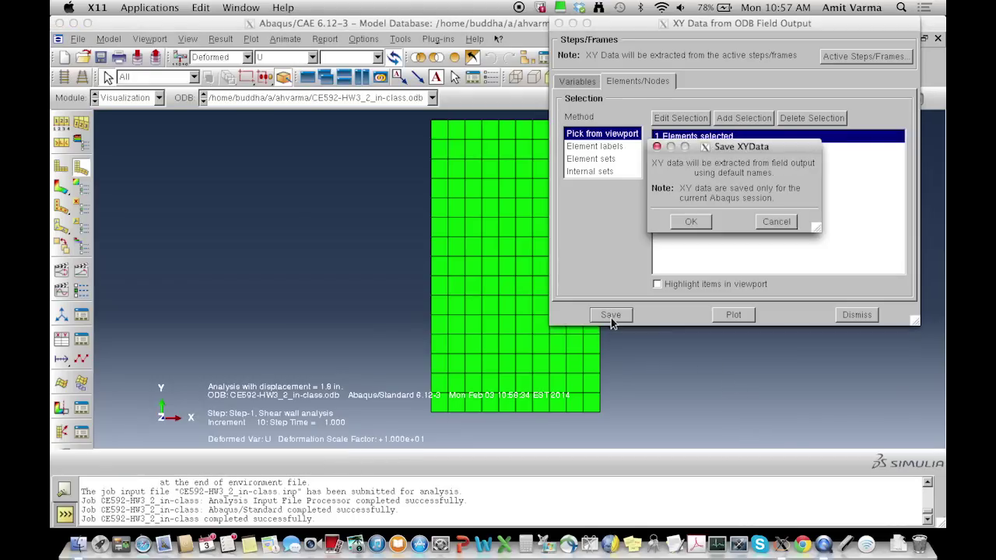
{"action": "left_click", "coordinate": [692, 223]}
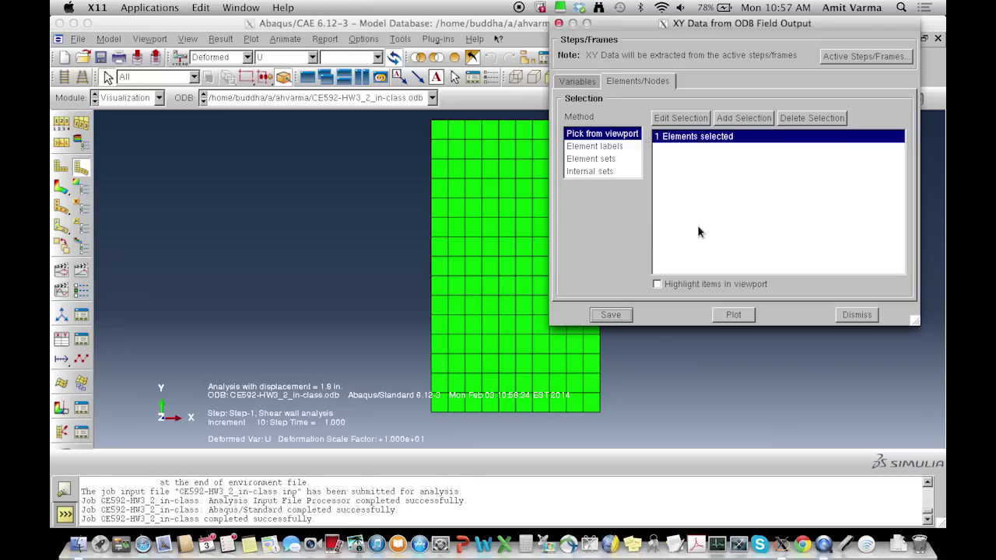
{"action": "left_click", "coordinate": [851, 316]}
Operate on XY data to build a combine expression with the element's E22 data first and its S22 data second
{"action": "left_click", "coordinate": [401, 39]}
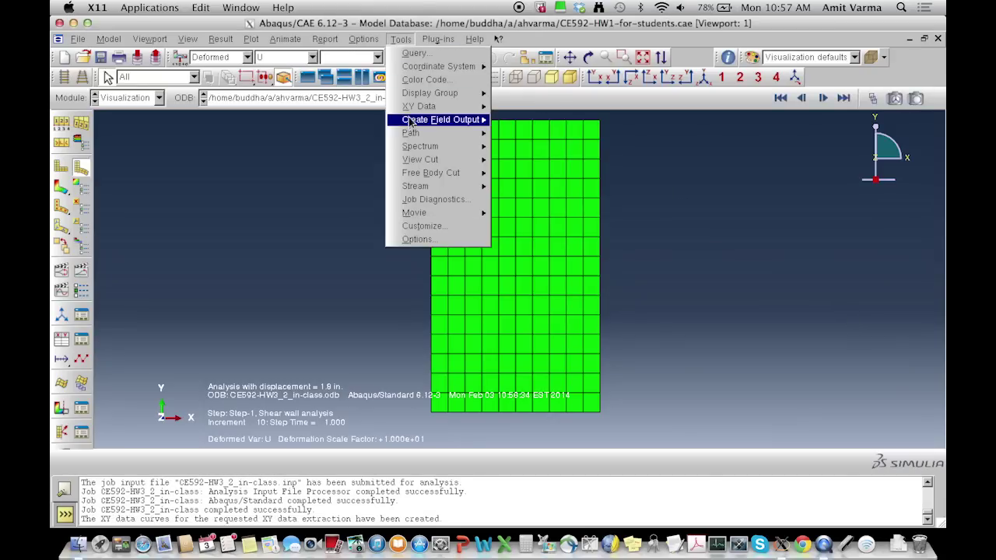
{"action": "mouse_move", "coordinate": [423, 107]}
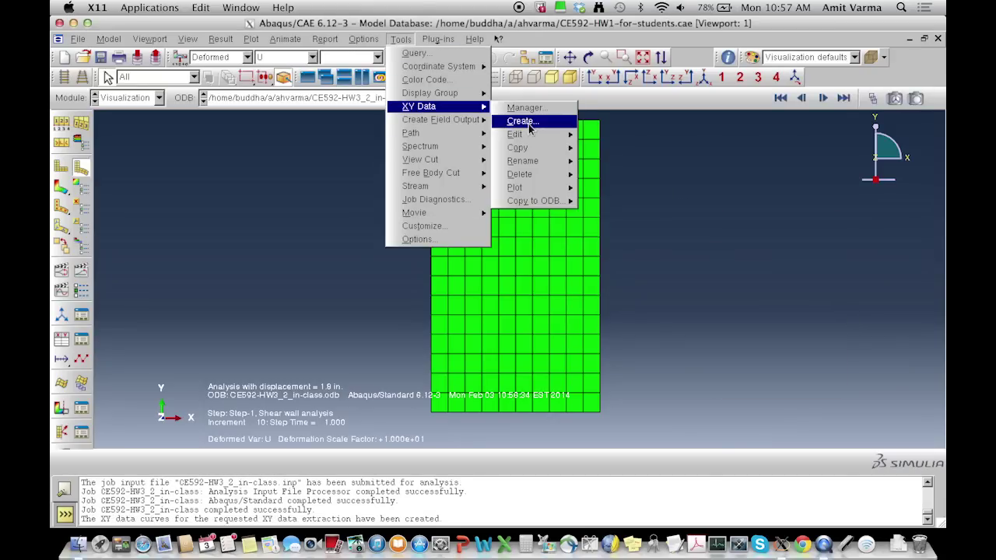
{"action": "left_click", "coordinate": [528, 124]}
{"action": "left_click", "coordinate": [755, 322]}
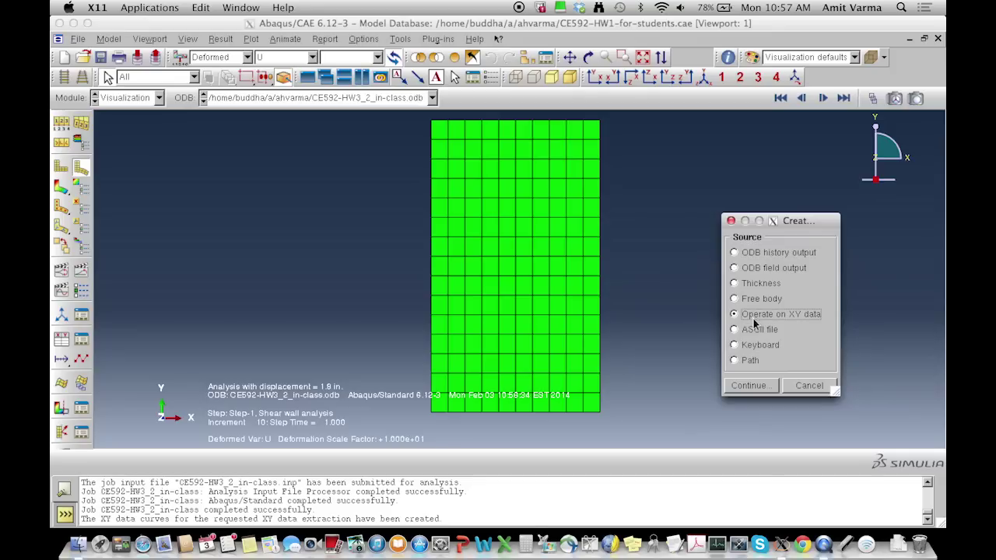
{"action": "left_click", "coordinate": [749, 387]}
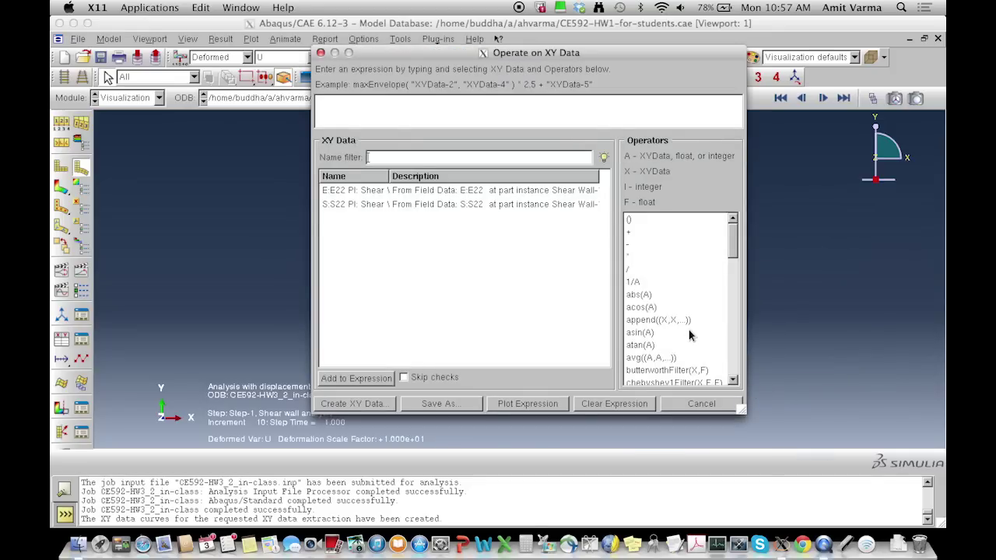
{"action": "scroll", "coordinate": [689, 334], "scroll_direction": "down", "scroll_amount": 1}
{"action": "scroll", "coordinate": [690, 334], "scroll_direction": "down", "scroll_amount": 1}
{"action": "left_click", "coordinate": [668, 345]}
{"action": "left_click", "coordinate": [434, 189]}
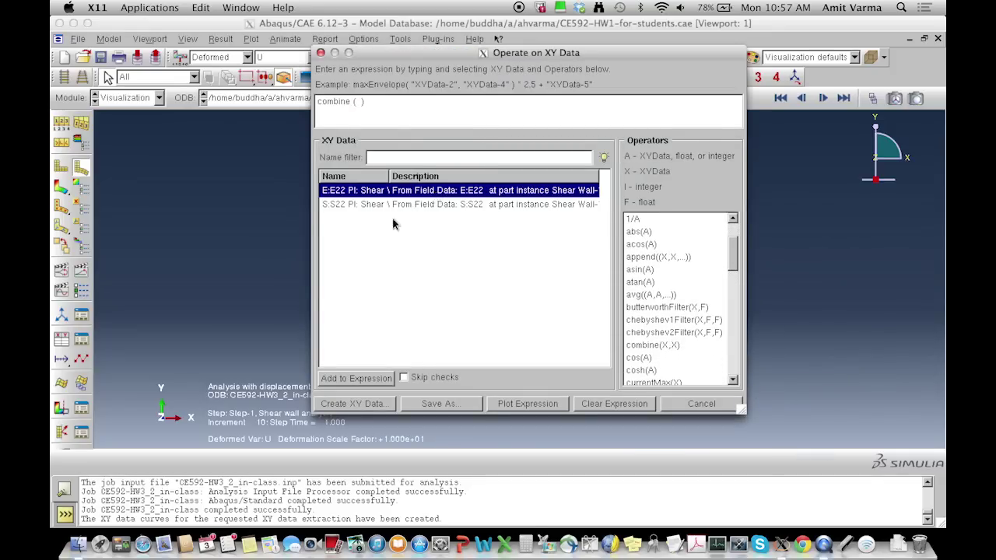
{"action": "left_click", "coordinate": [348, 376]}
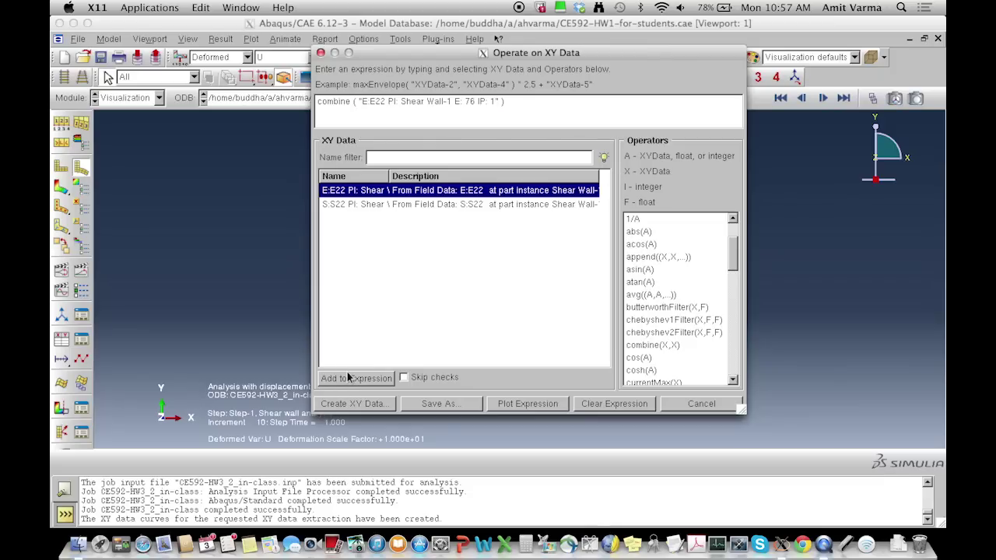
{"action": "left_click", "coordinate": [409, 204]}
{"action": "left_click", "coordinate": [357, 380]}
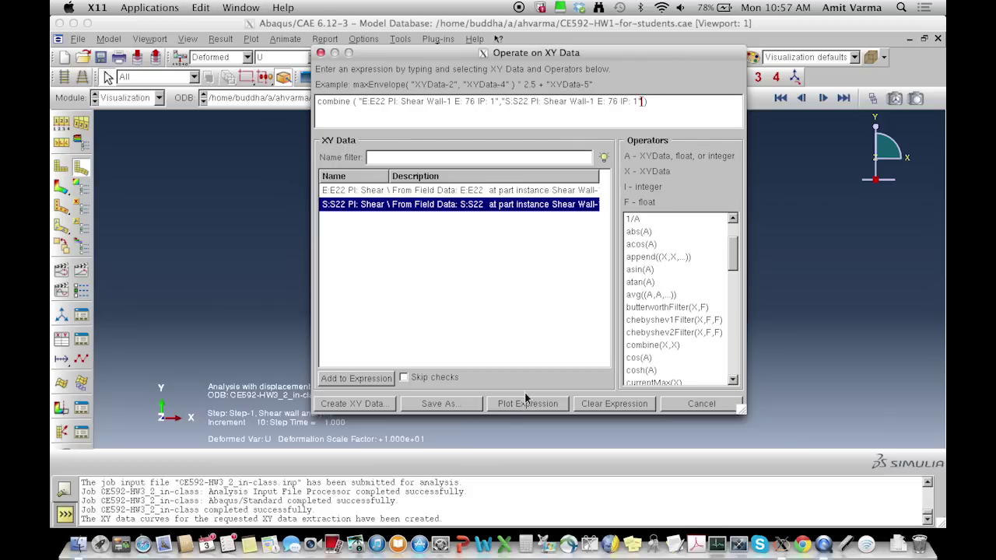
Save the combined E22–S22 expression as XY data under the default name and close the expression dialog
{"action": "left_click", "coordinate": [457, 402]}
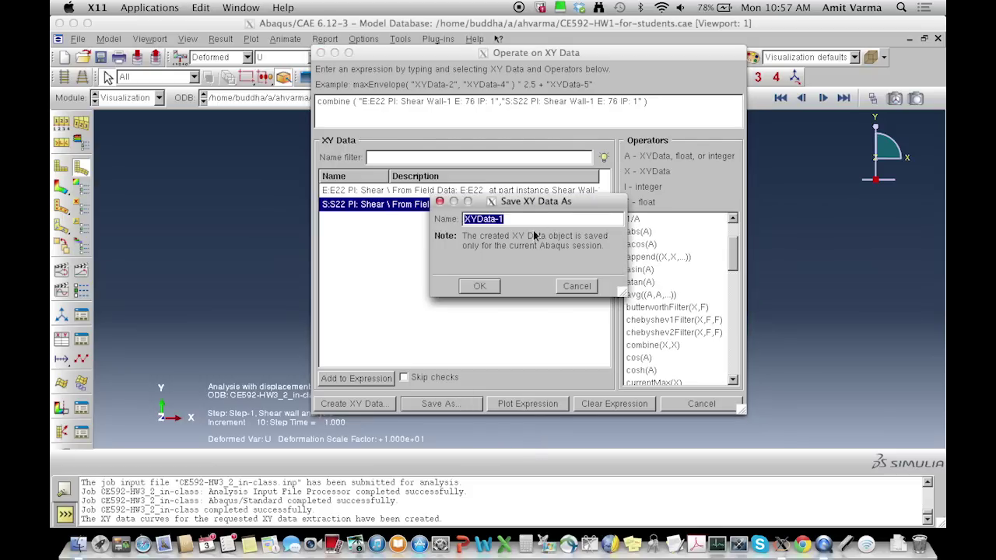
{"action": "left_click", "coordinate": [479, 287]}
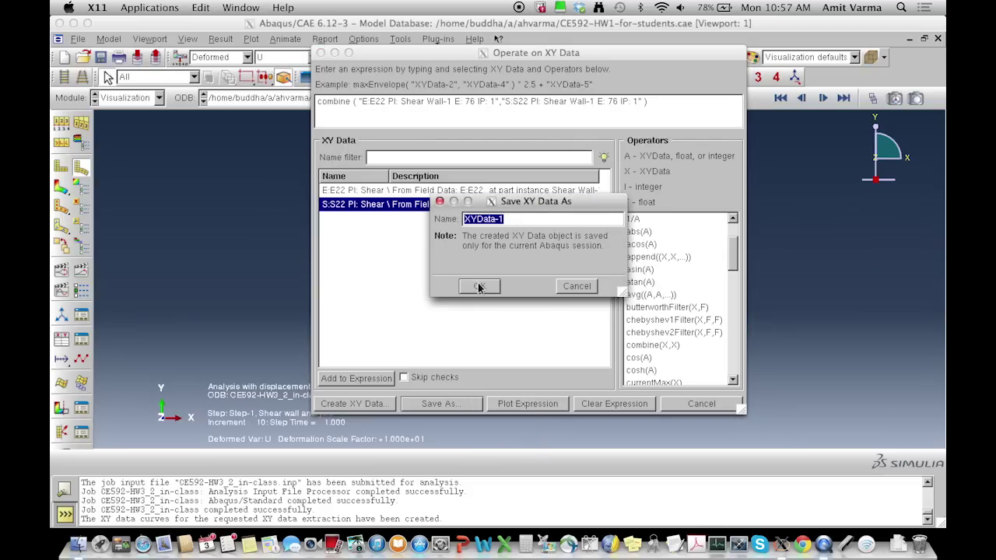
{"action": "left_click", "coordinate": [698, 404]}
Plot the combined XYData-1 stress–strain curve from the saved XY data and close the data manager
{"action": "left_click", "coordinate": [81, 339]}
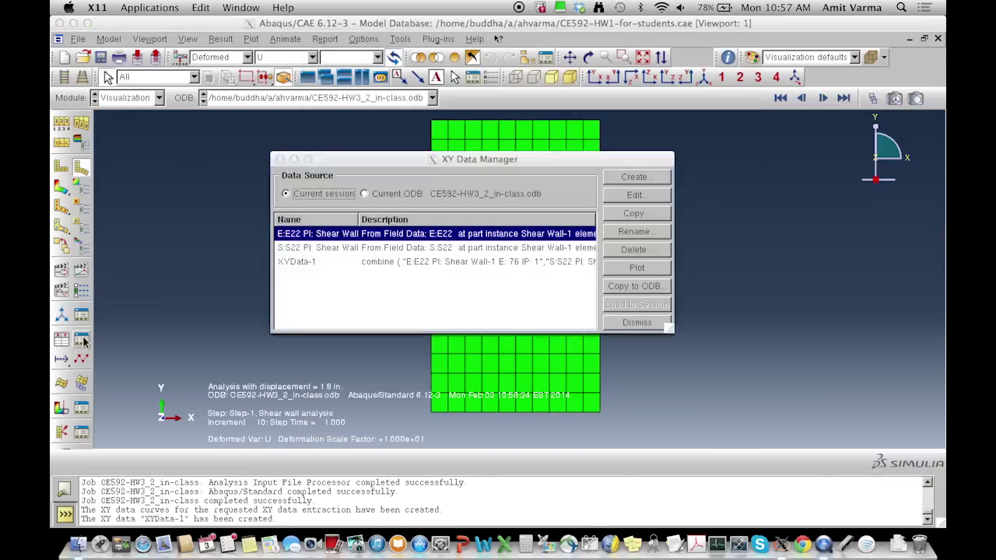
{"action": "left_click", "coordinate": [361, 261]}
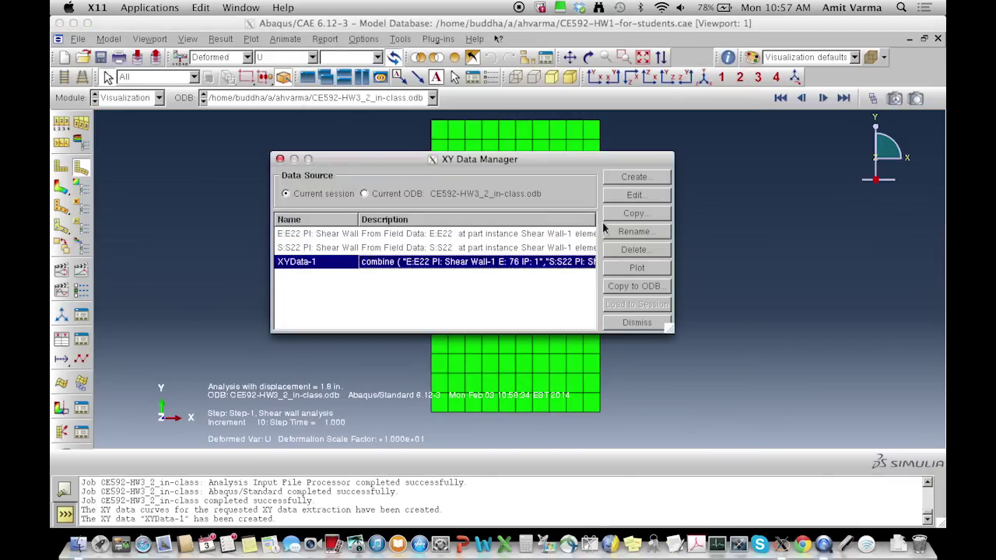
{"action": "left_click", "coordinate": [630, 269]}
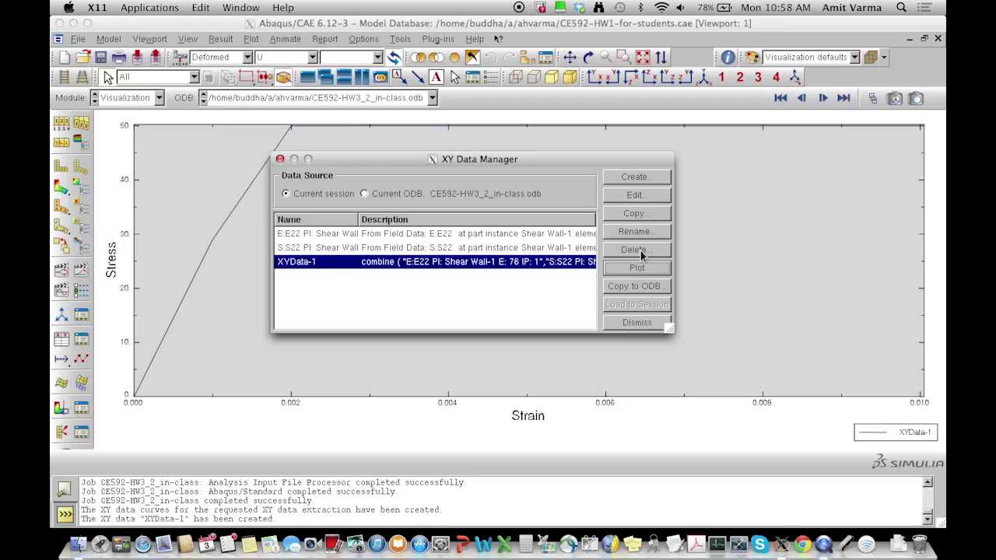
{"action": "left_click", "coordinate": [637, 324]}
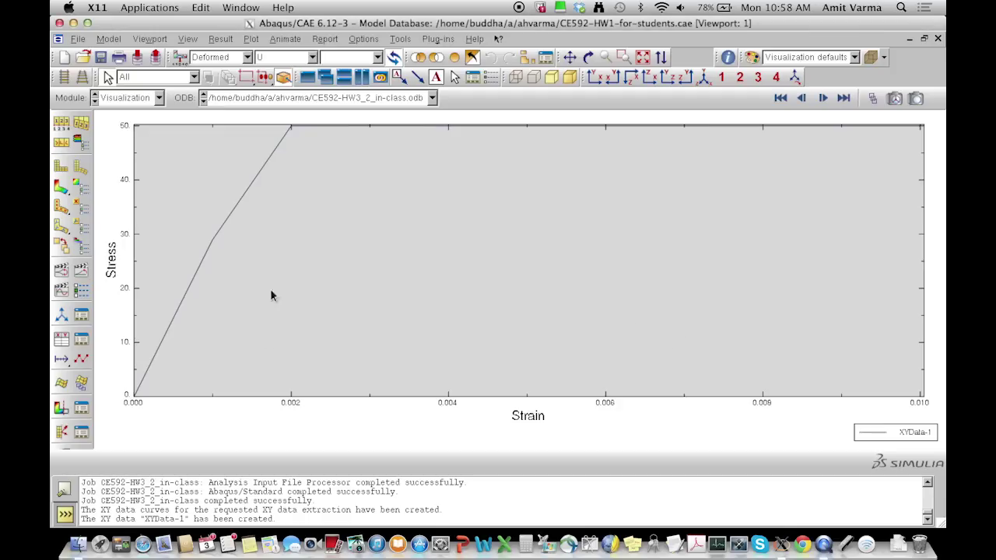
Show symbols on the XYData-1 curve and set their size to Large
{"action": "left_click", "coordinate": [81, 354]}
{"action": "left_click", "coordinate": [313, 408]}
{"action": "left_click", "coordinate": [399, 461]}
{"action": "left_click", "coordinate": [392, 511]}
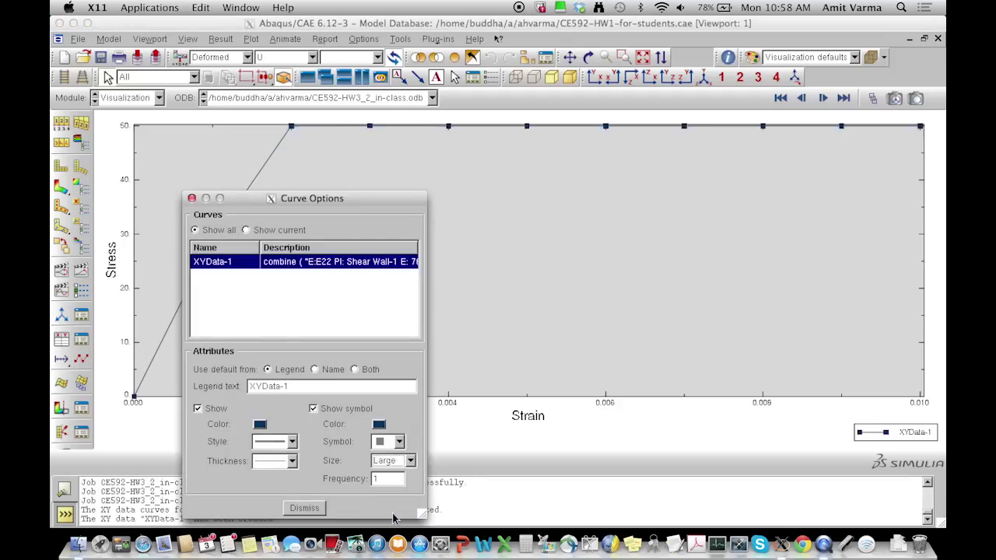
Close the curve options and plot contours of the S22 stress component on the shear wall
{"action": "left_click", "coordinate": [297, 508]}
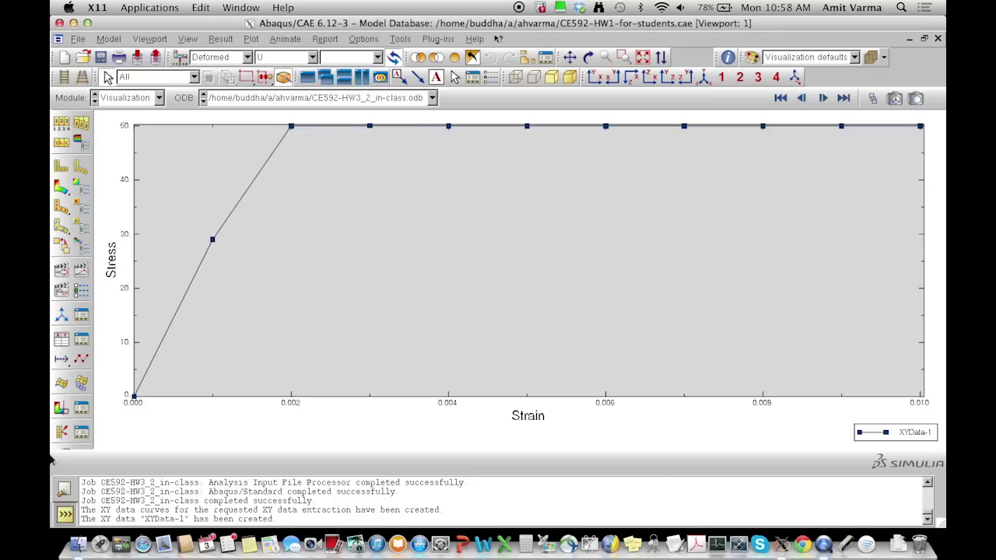
{"action": "left_click", "coordinate": [61, 193]}
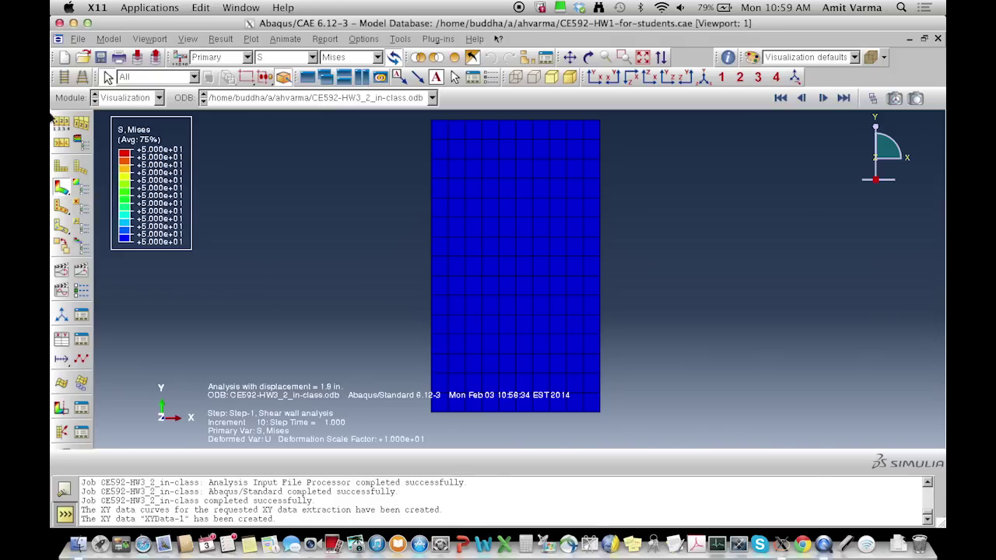
{"action": "left_click", "coordinate": [378, 57]}
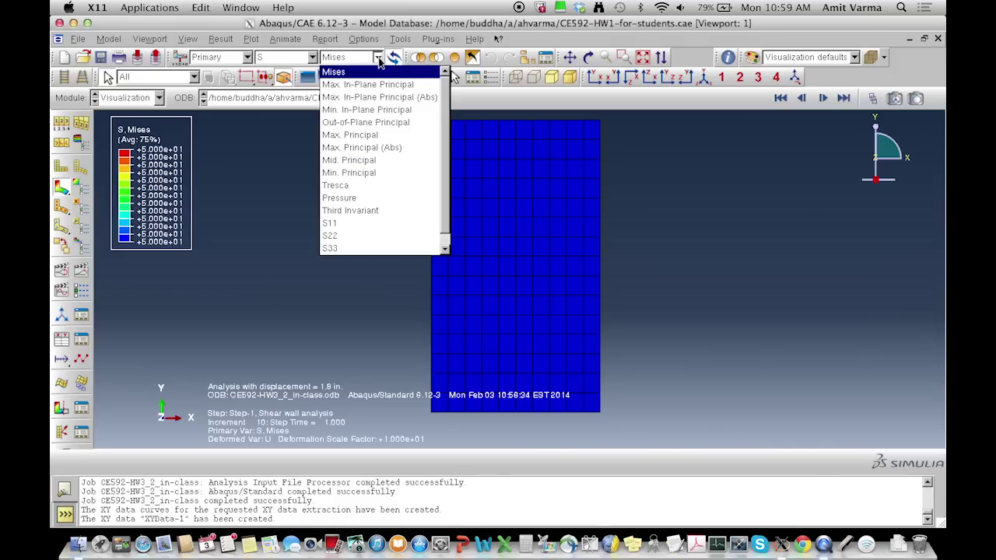
{"action": "left_click", "coordinate": [348, 236]}
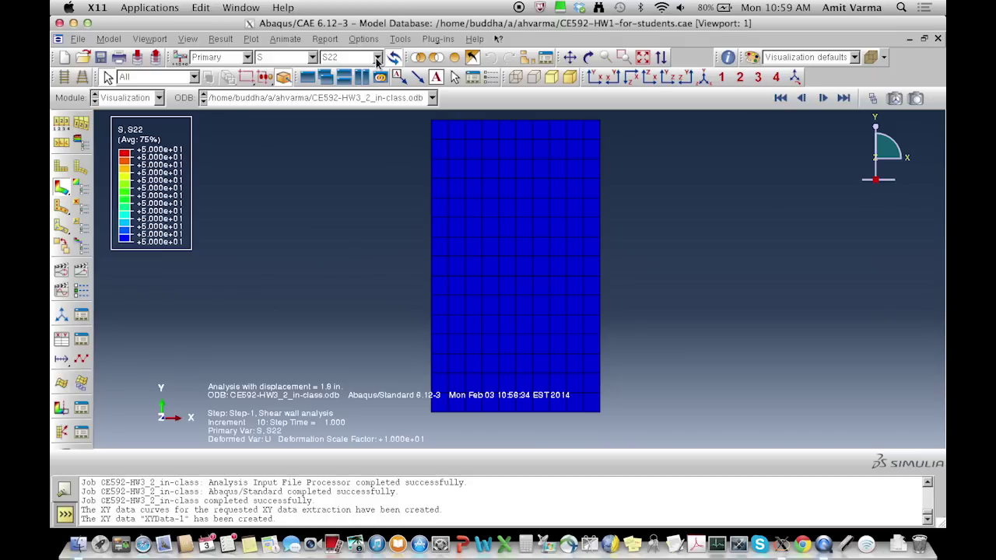
Switch the contour plot to the total strain variable E with component E22
{"action": "left_click", "coordinate": [312, 57]}
{"action": "left_click", "coordinate": [297, 174]}
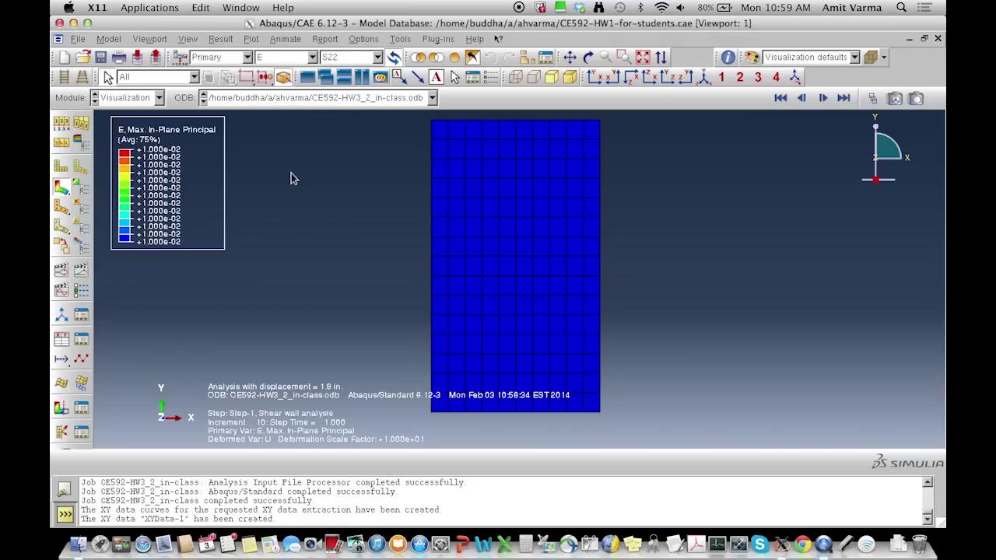
{"action": "left_click", "coordinate": [377, 56]}
{"action": "left_click", "coordinate": [347, 189]}
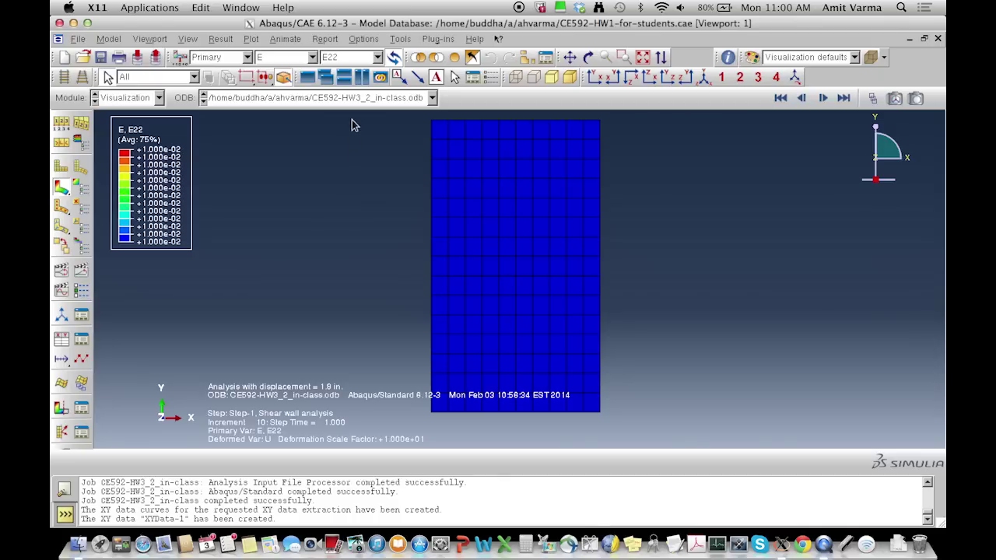
Switch the contour plot to the plastic strain variable PE with component PE22
{"action": "left_click", "coordinate": [314, 62]}
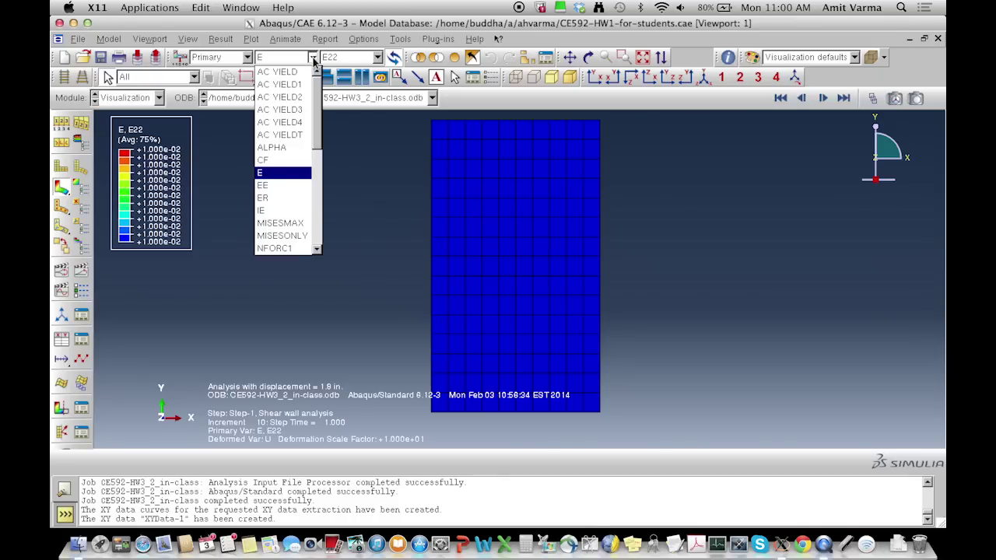
{"action": "scroll", "coordinate": [316, 109], "scroll_direction": "down", "scroll_amount": 1}
{"action": "left_click_drag", "start_coordinate": [316, 109], "coordinate": [317, 150]}
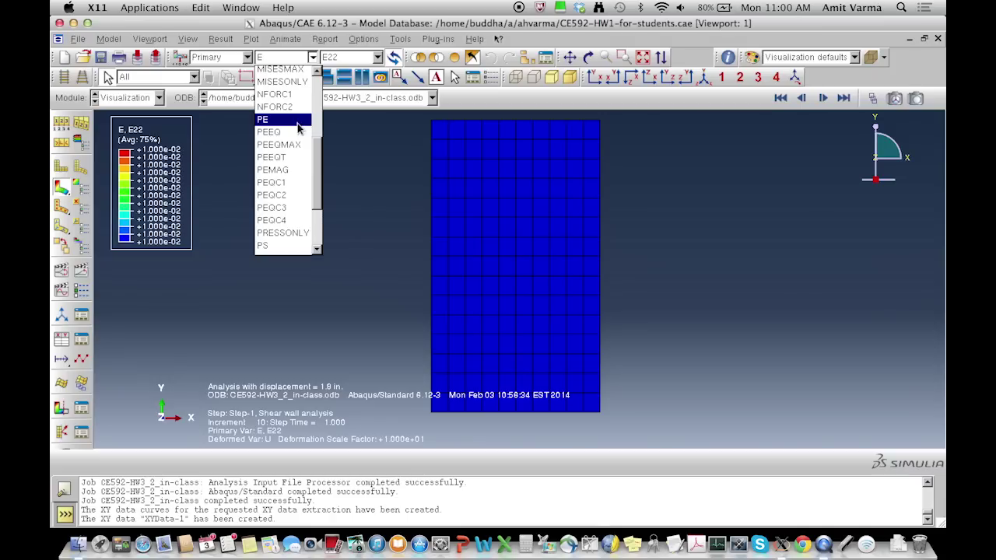
{"action": "left_click", "coordinate": [297, 122]}
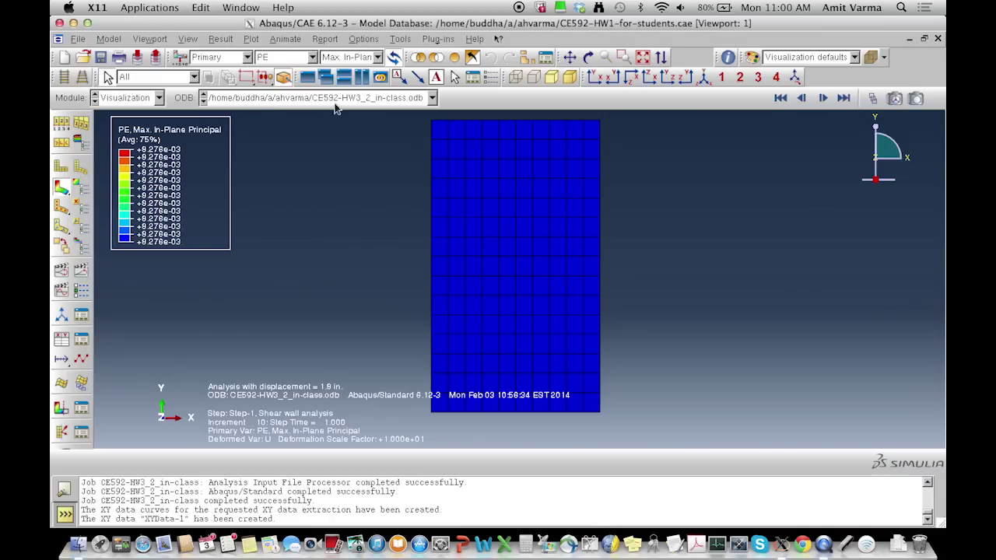
{"action": "left_click", "coordinate": [373, 59]}
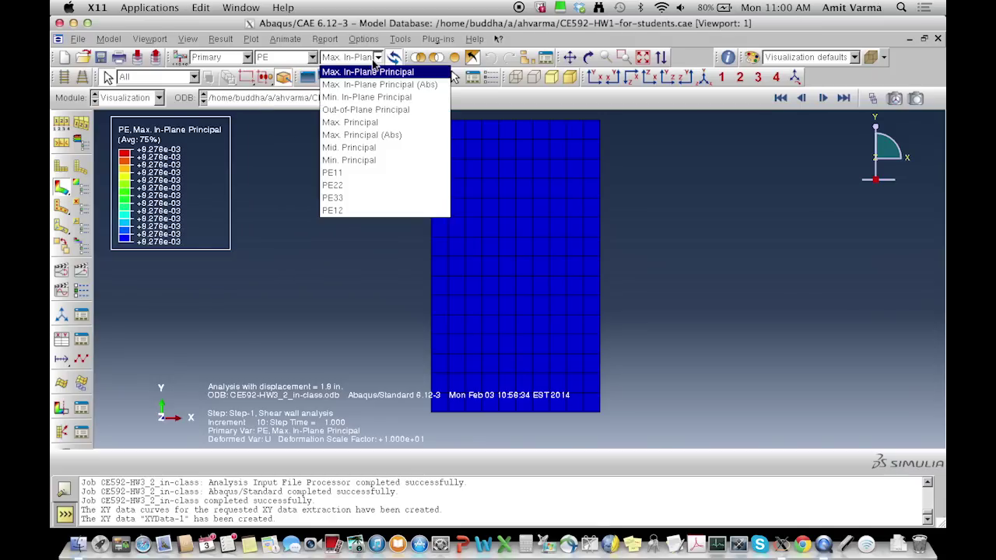
{"action": "left_click", "coordinate": [363, 186]}
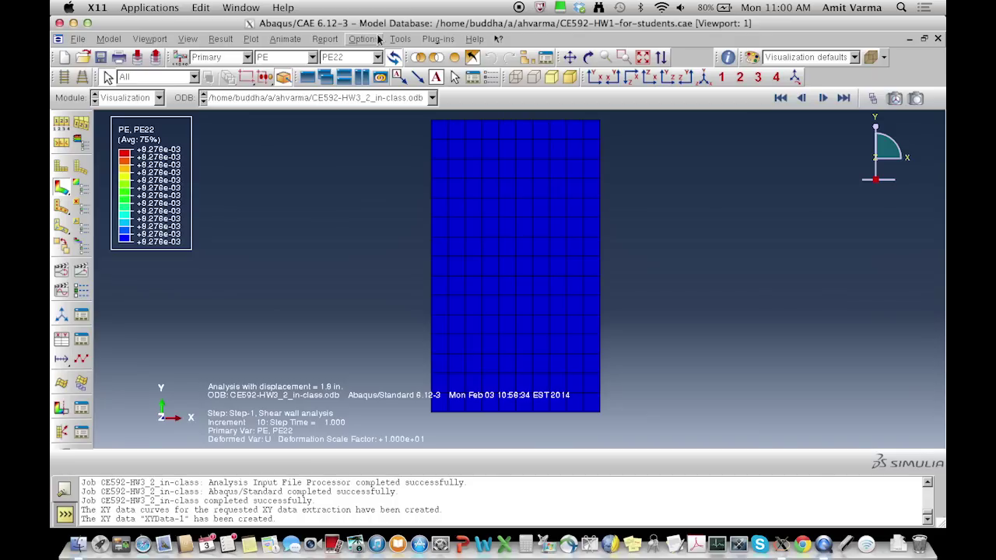
Display the PE11 plastic strain contours for comparison and return to component PE22
{"action": "left_click", "coordinate": [377, 57]}
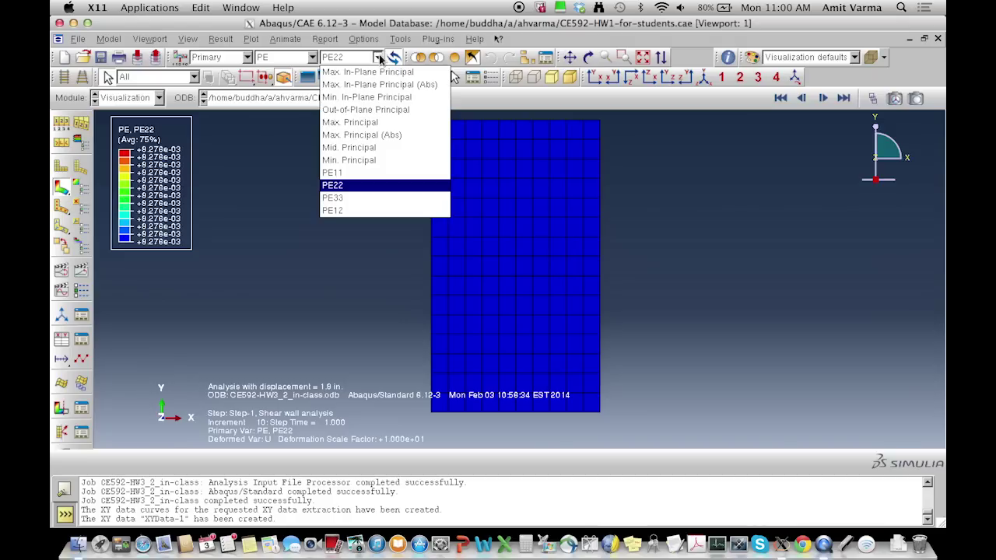
{"action": "left_click", "coordinate": [343, 173]}
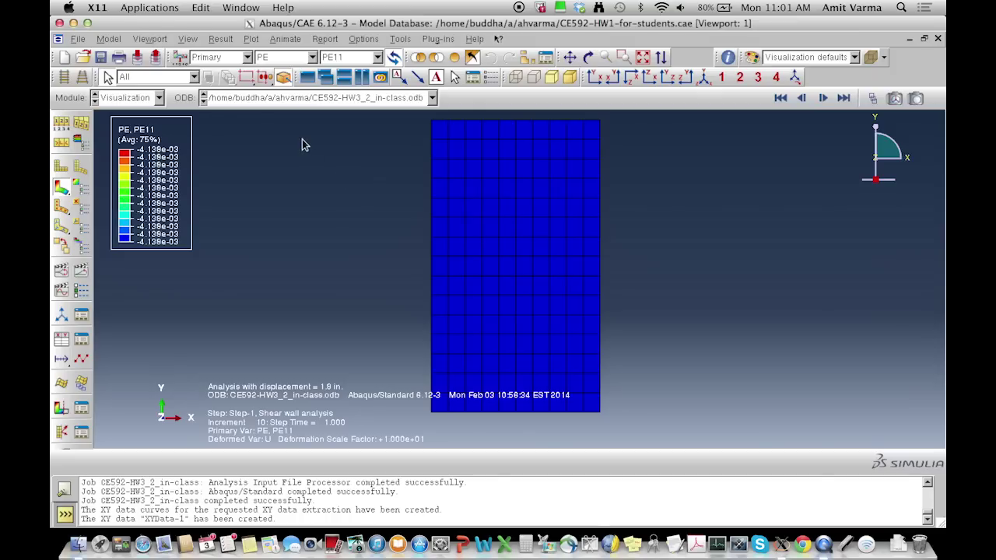
{"action": "left_click", "coordinate": [377, 57]}
{"action": "left_click", "coordinate": [358, 185]}
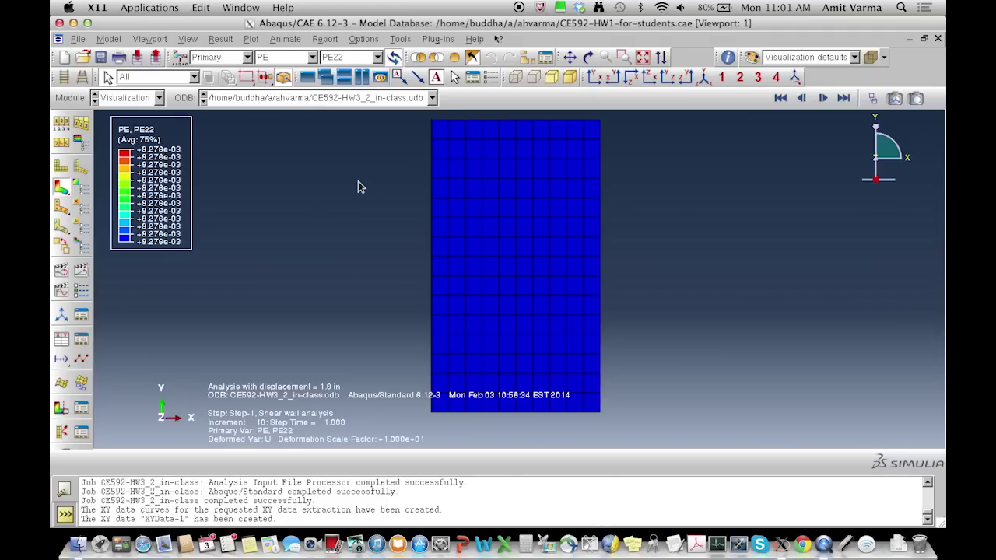
Examine the PE12 shear plastic strain contours, followed by the PE33 out-of-plane component
{"action": "left_click", "coordinate": [378, 57]}
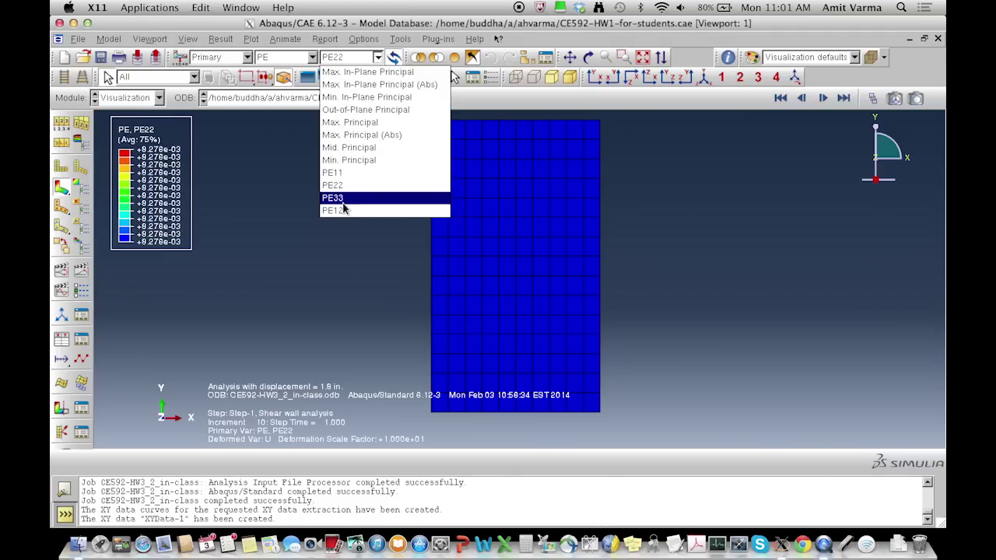
{"action": "left_click", "coordinate": [344, 212]}
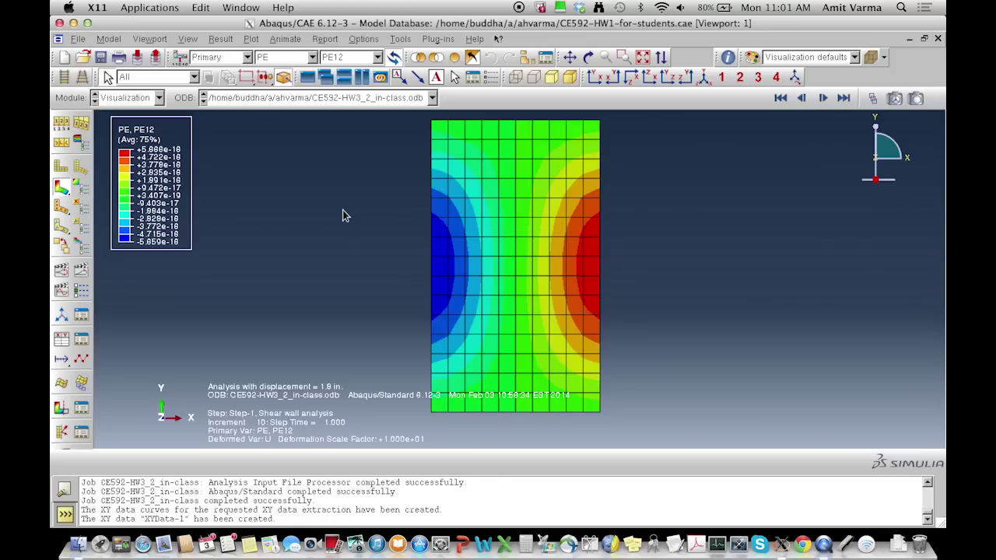
{"action": "left_click", "coordinate": [377, 57]}
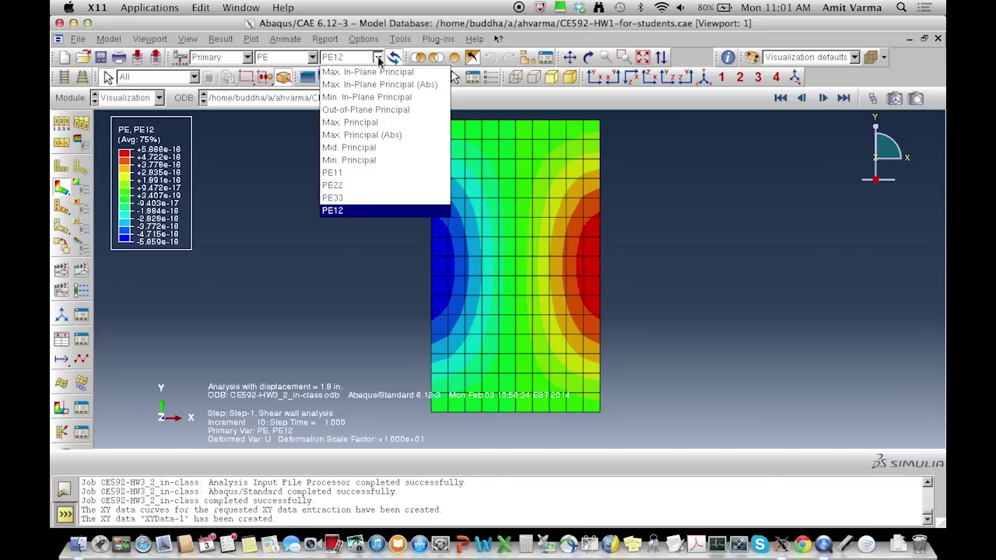
{"action": "left_click", "coordinate": [355, 197]}
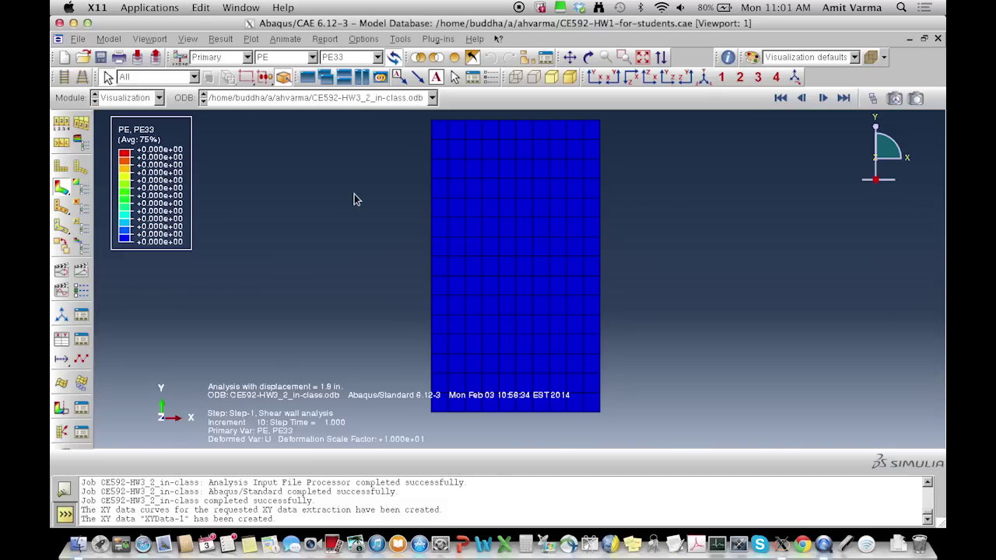
Set the plastic strain output to Max. Principal and plot it as symbols on the deformed wall
{"action": "left_click", "coordinate": [378, 57]}
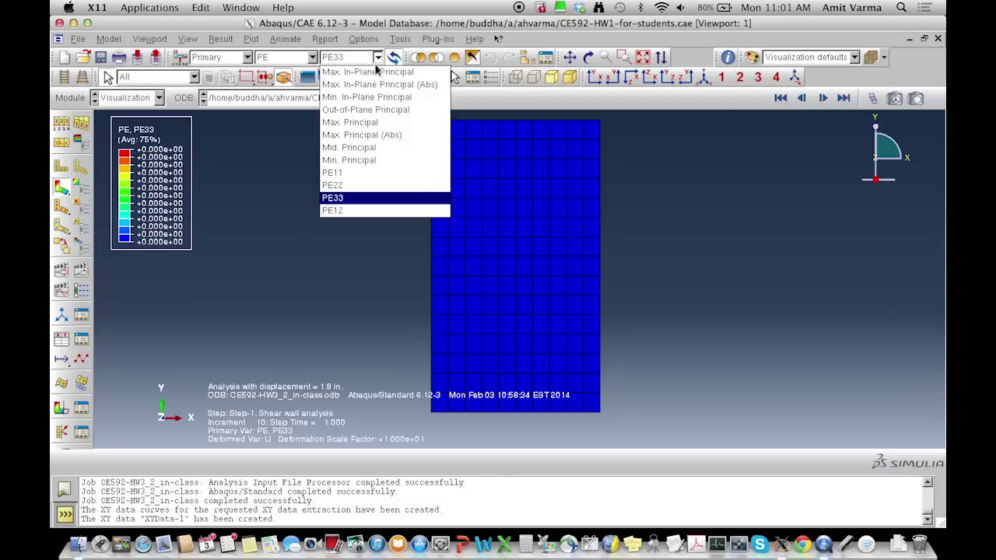
{"action": "left_click", "coordinate": [362, 124]}
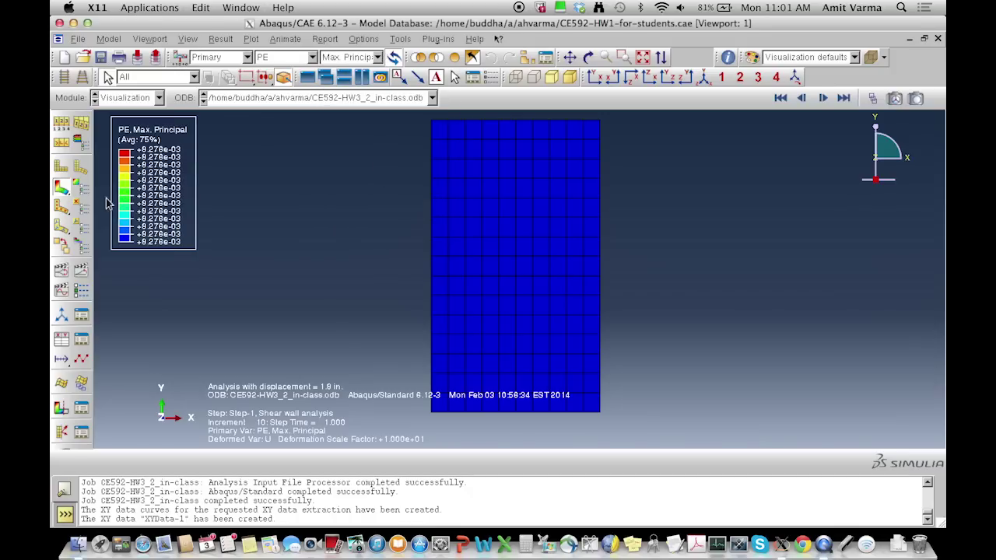
{"action": "left_click", "coordinate": [62, 209]}
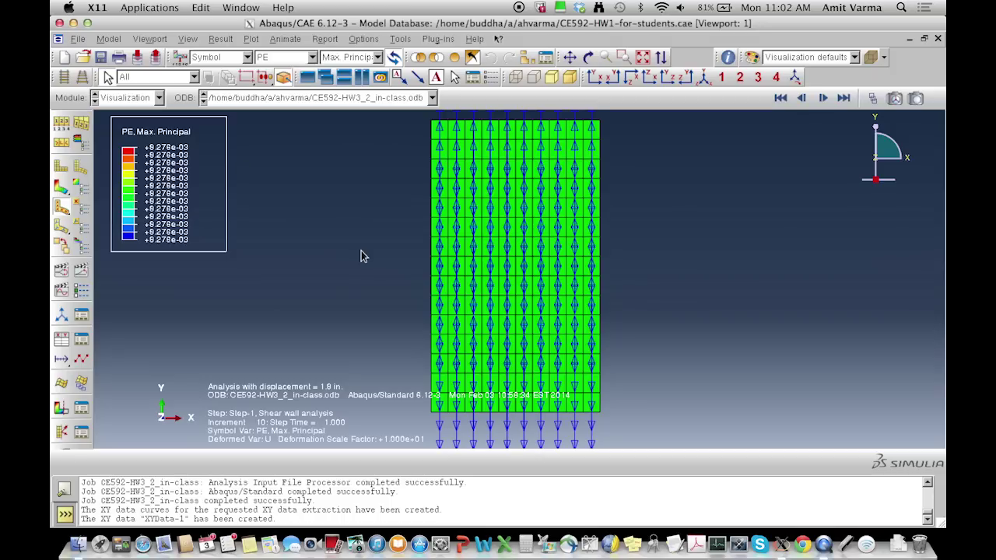
Switch the symbol plot to the Min. In-Plane Principal plastic strain to examine its direction
{"action": "left_click", "coordinate": [377, 58]}
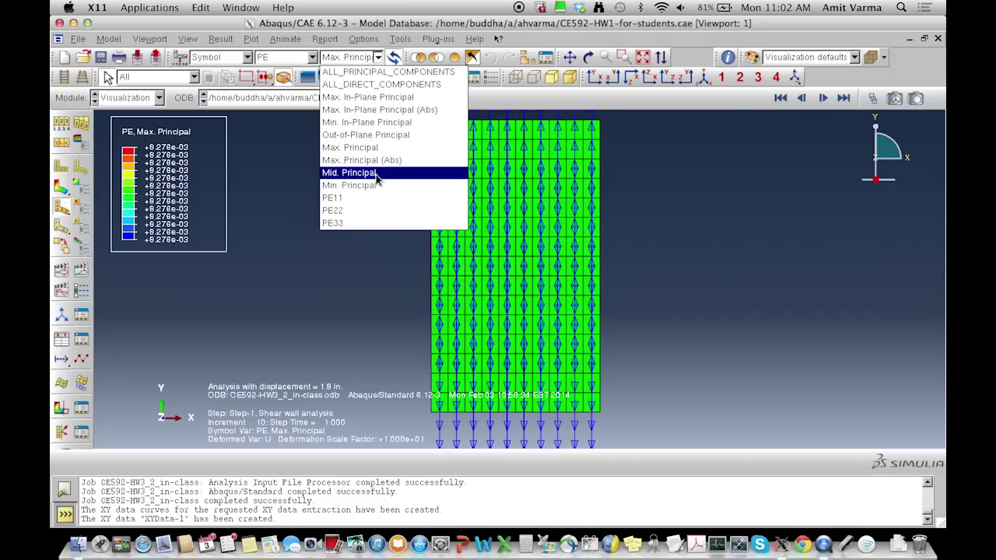
{"action": "left_click", "coordinate": [376, 125]}
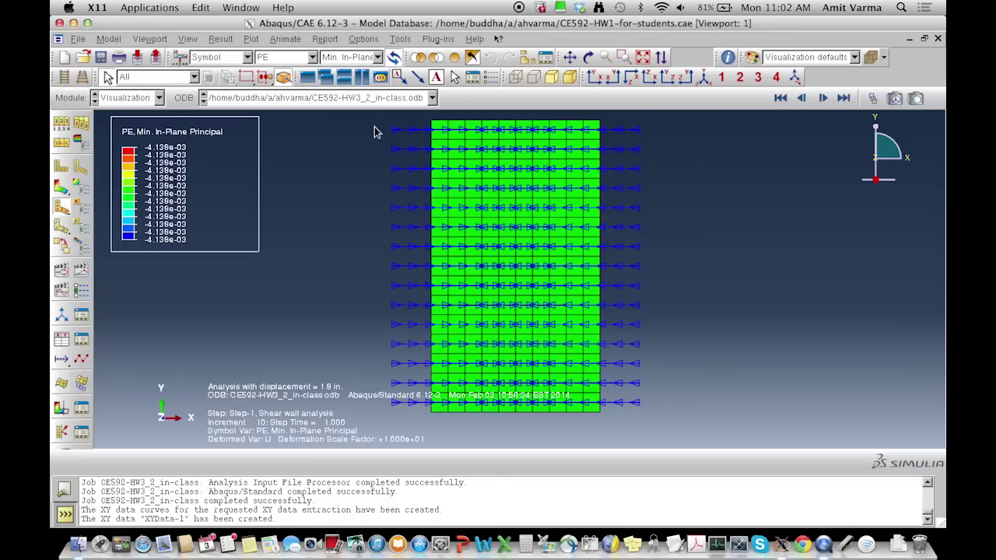
{"action": "left_click", "coordinate": [378, 58]}
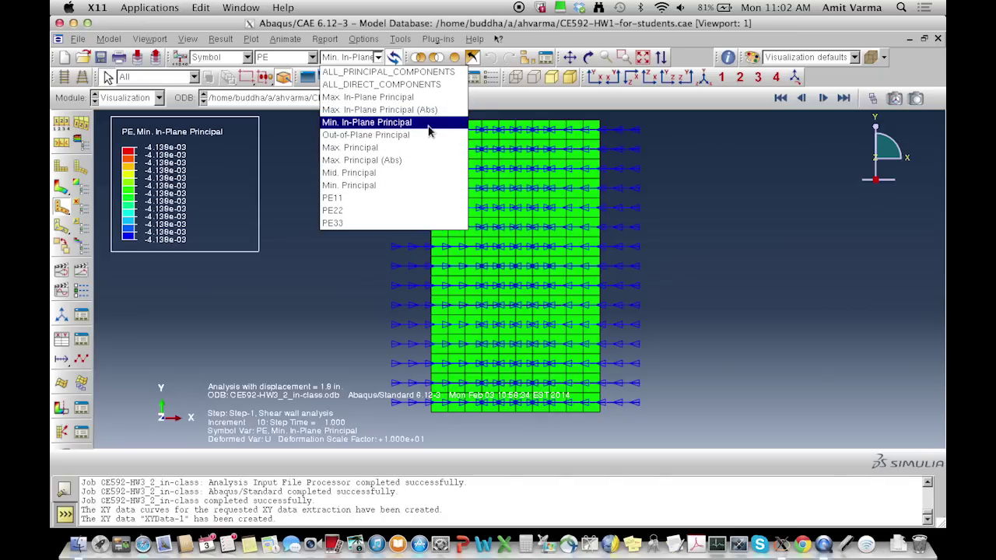
{"action": "left_click", "coordinate": [376, 60]}
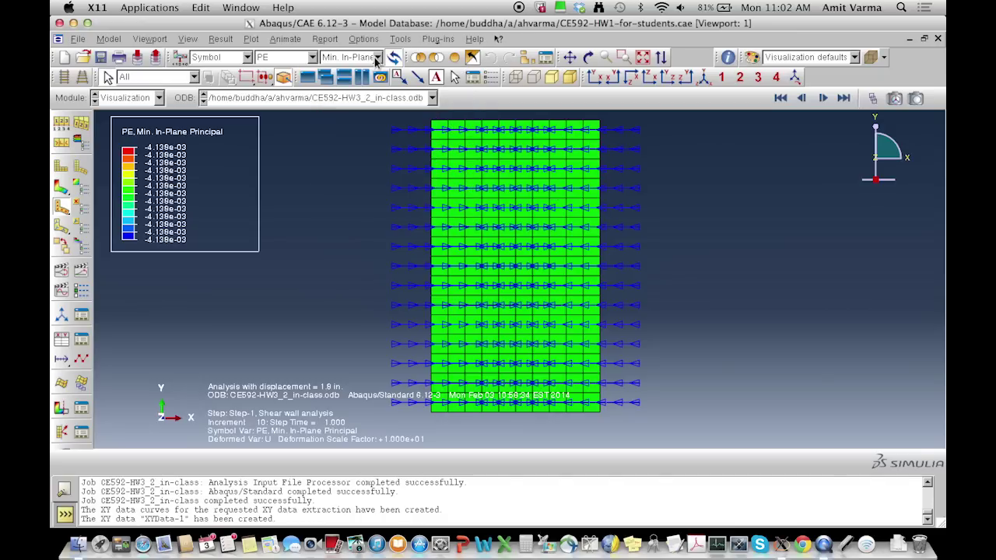
{"action": "left_click", "coordinate": [376, 58]}
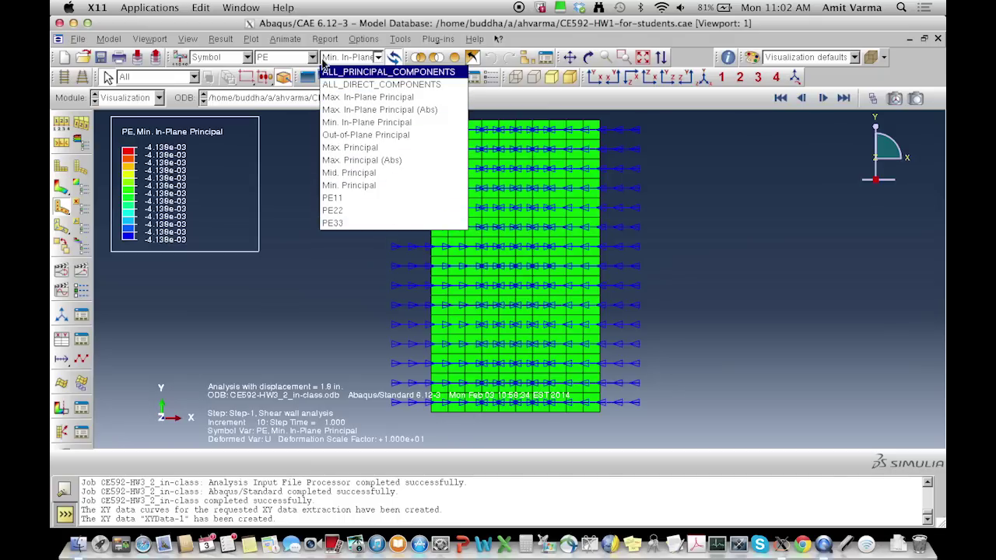
Return to the primary variable contour plot and display the equivalent plastic strain PEEQ
{"action": "left_click", "coordinate": [248, 58]}
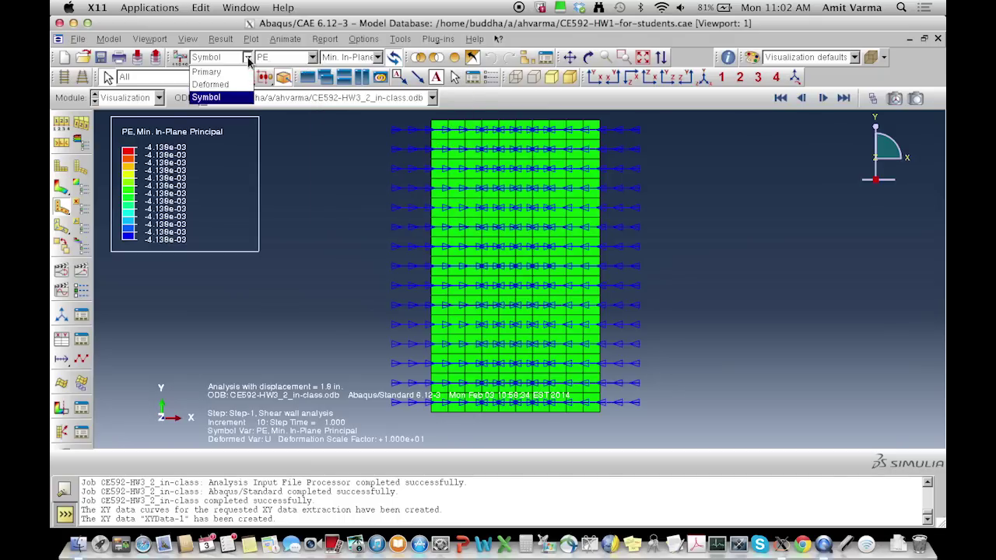
{"action": "left_click", "coordinate": [242, 72]}
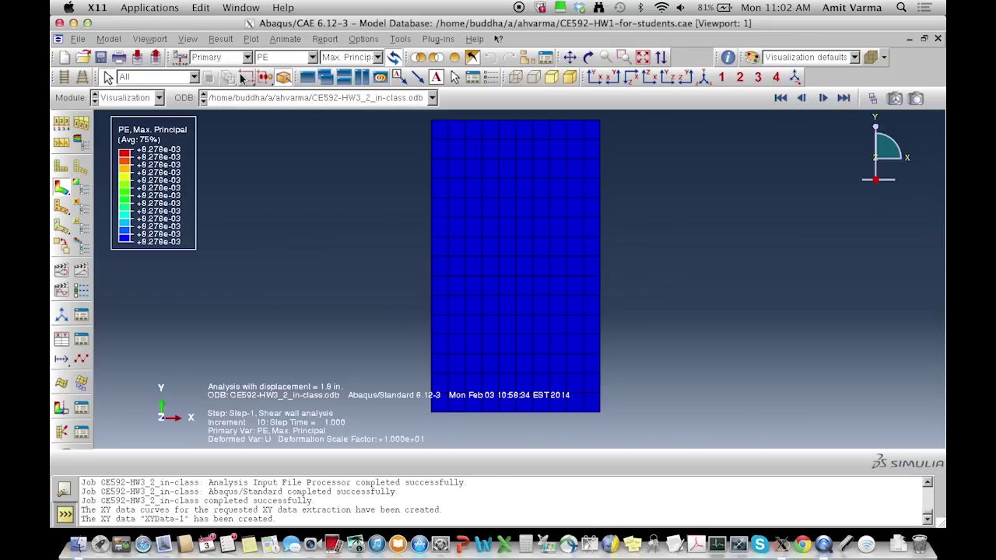
{"action": "left_click", "coordinate": [81, 187]}
{"action": "left_click", "coordinate": [232, 347]}
{"action": "left_click", "coordinate": [367, 58]}
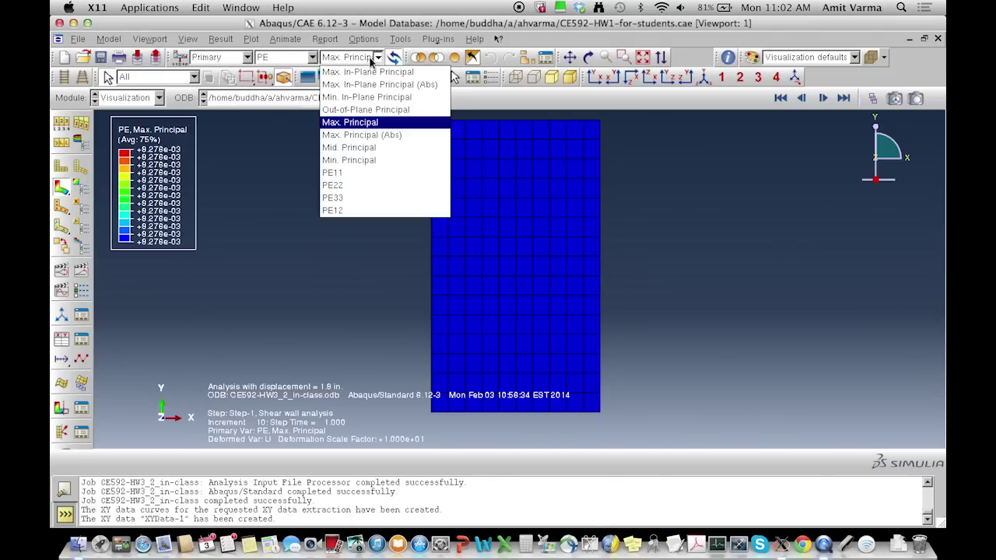
{"action": "left_click", "coordinate": [313, 61]}
{"action": "left_click", "coordinate": [314, 61]}
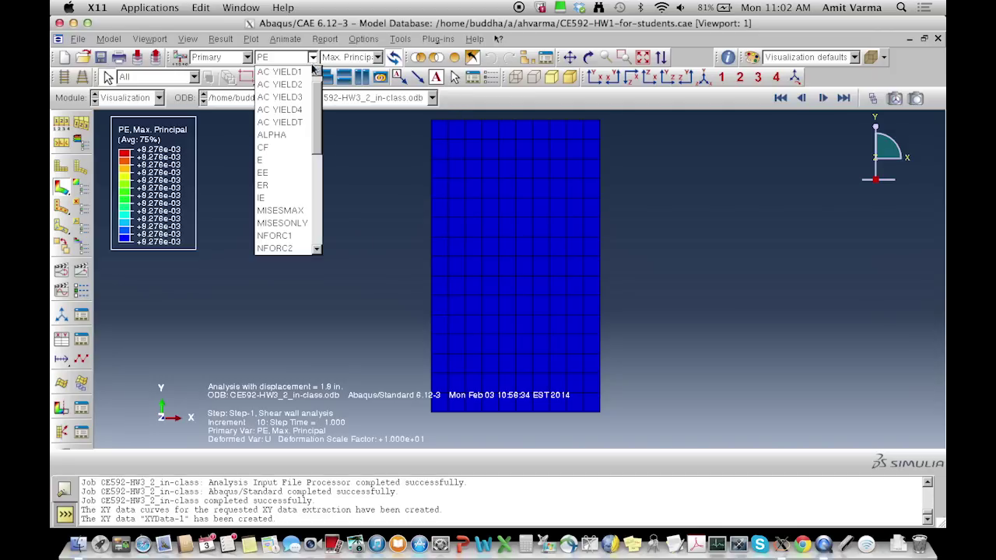
{"action": "scroll", "coordinate": [322, 169], "scroll_direction": "down", "scroll_amount": 5}
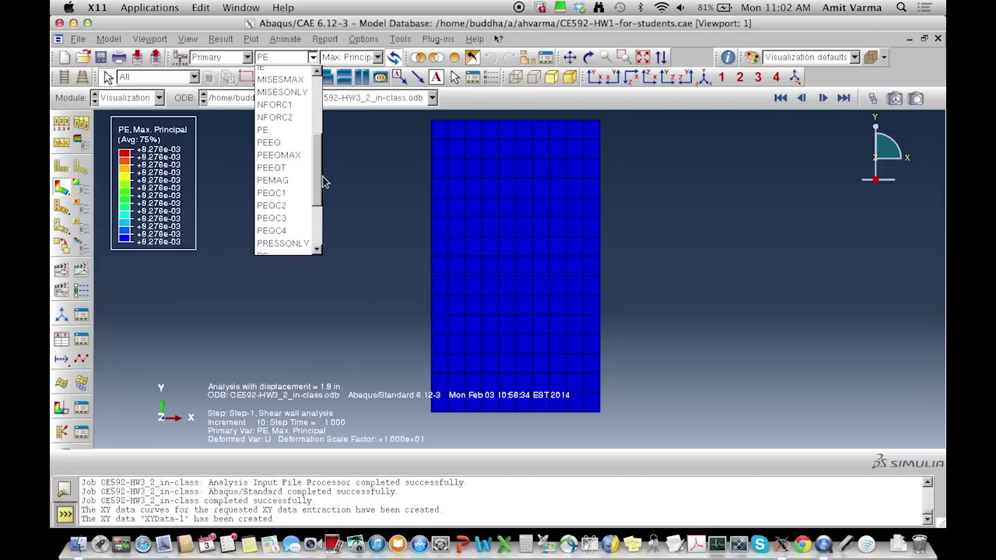
{"action": "left_click", "coordinate": [288, 141]}
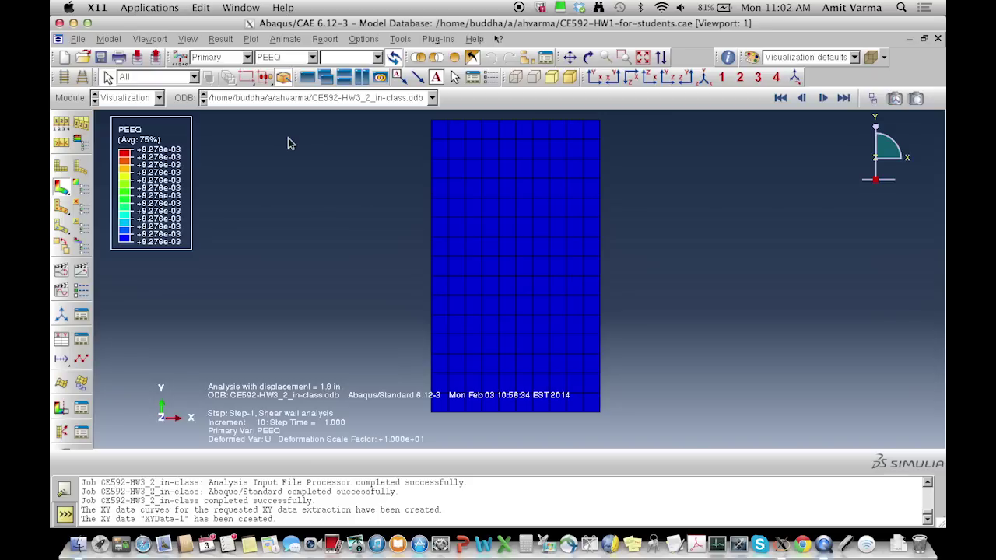
Open the file commands for the current model database
{"action": "left_click", "coordinate": [78, 39]}
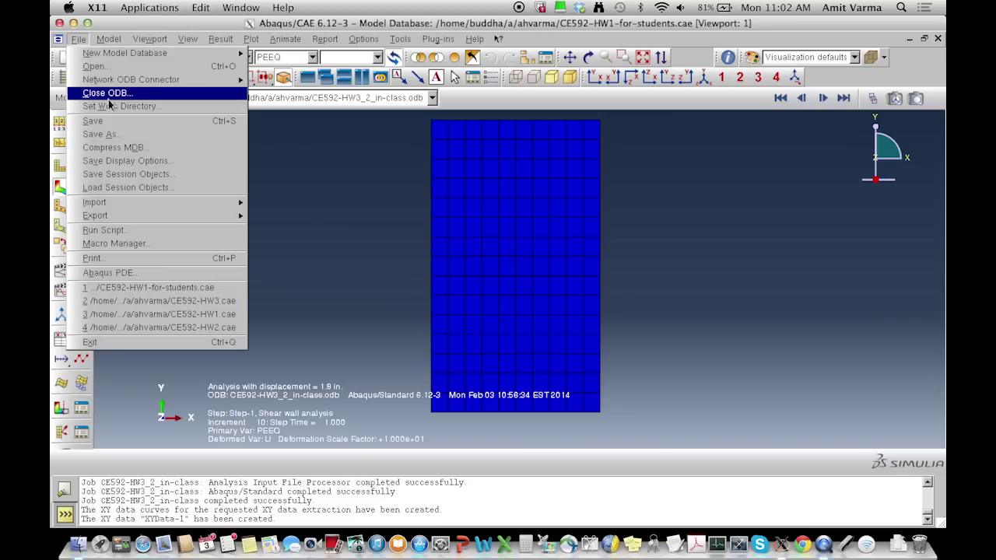